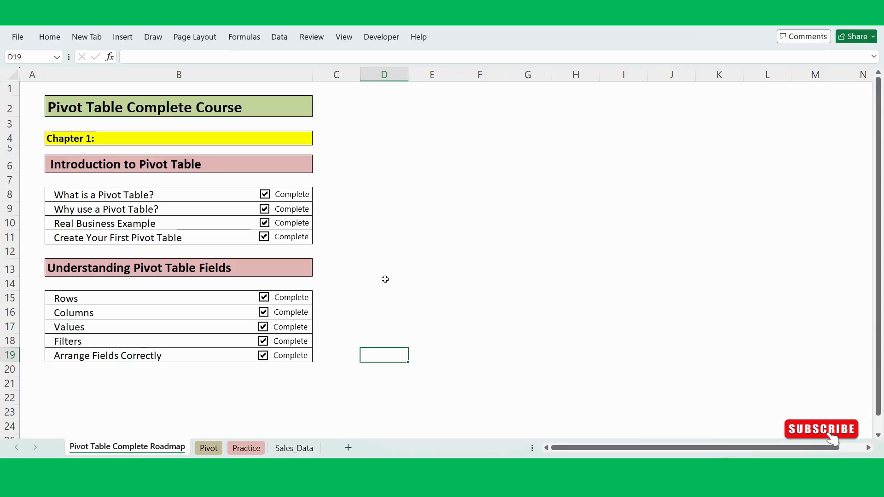
left_click(228, 108)
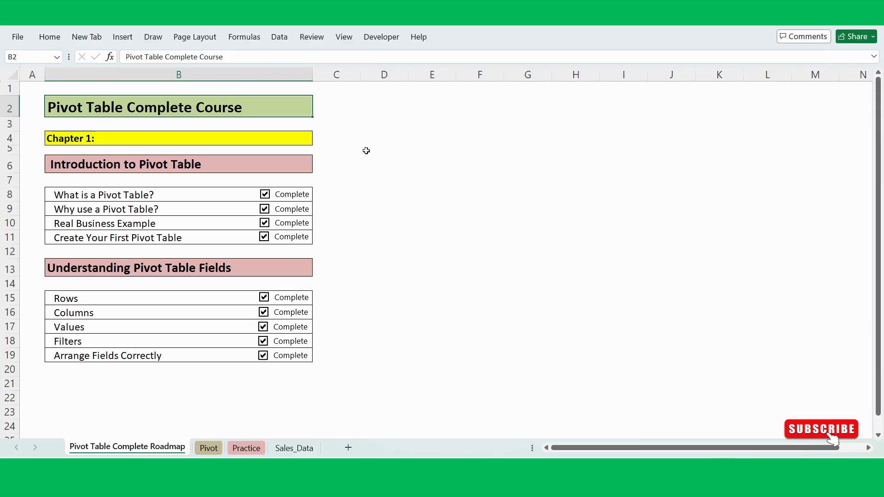
left_click(303, 136)
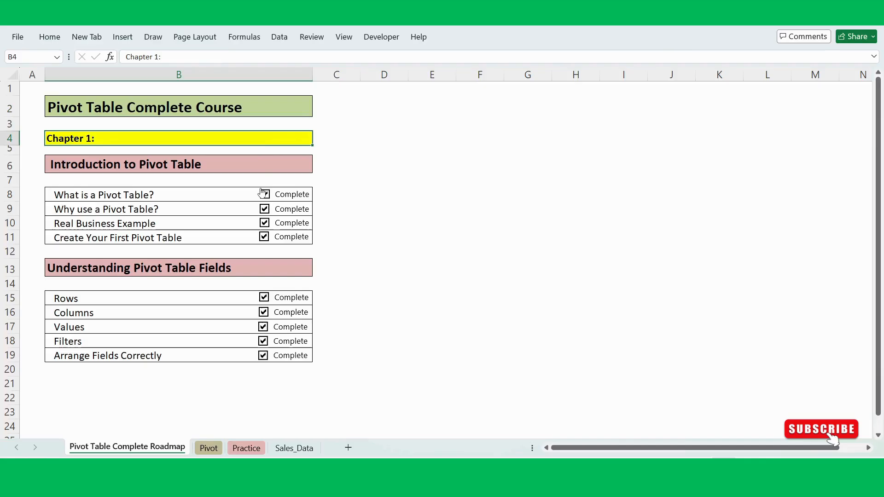
left_click(379, 213)
left_click(367, 238)
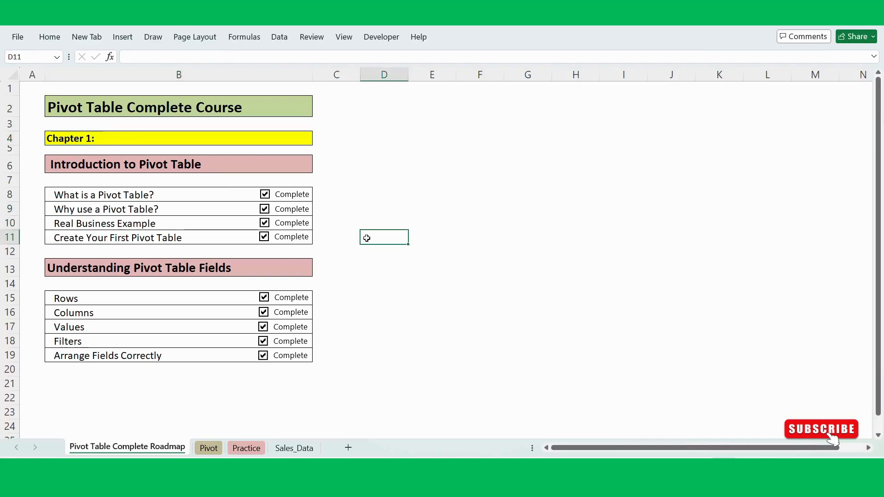
left_click(364, 262)
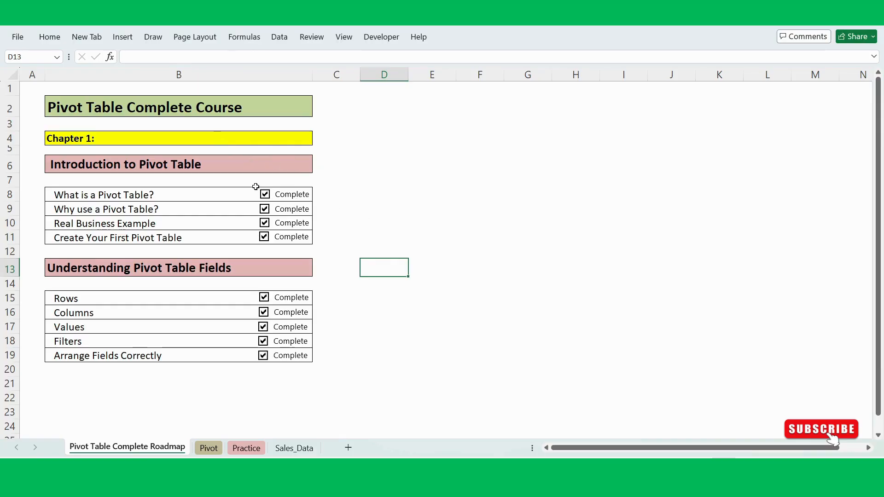
left_click(71, 386)
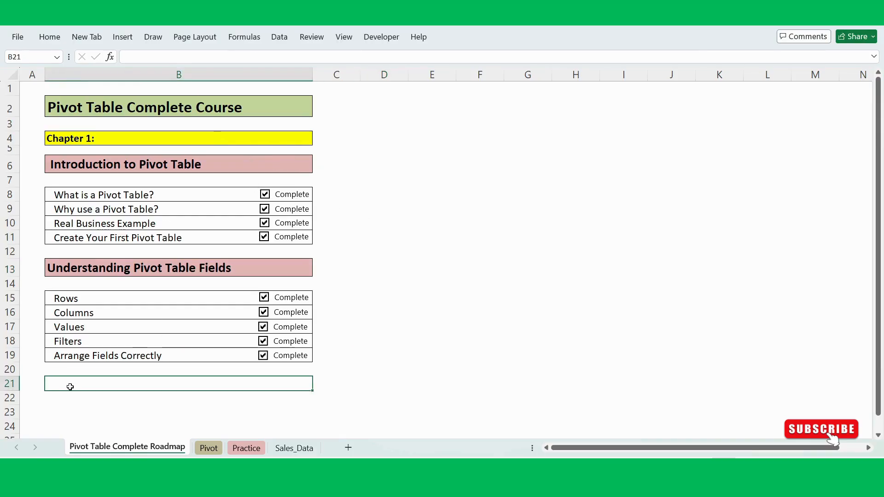
left_click(407, 260)
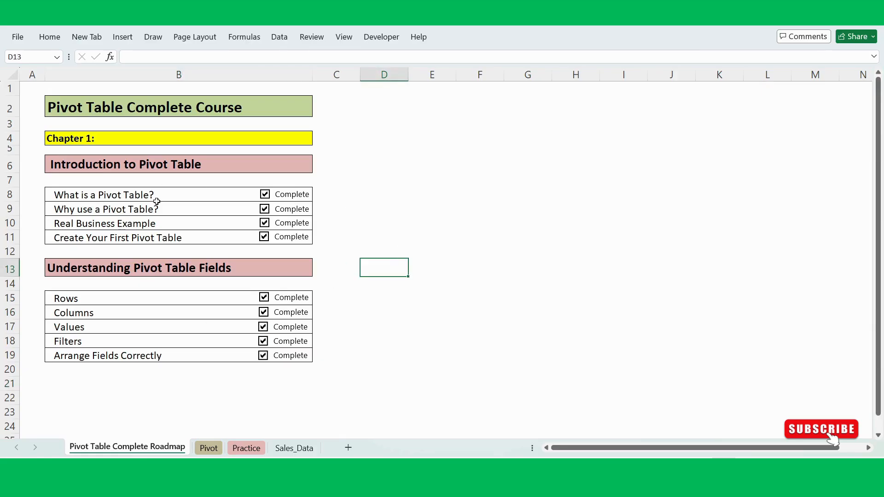
- Clear the Complete checkboxes of all nine topics in both sections of the Chapter 1 roadmap
left_click(266, 197)
left_click(265, 209)
left_click(264, 224)
left_click(266, 237)
left_click(265, 299)
left_click(263, 312)
left_click(263, 341)
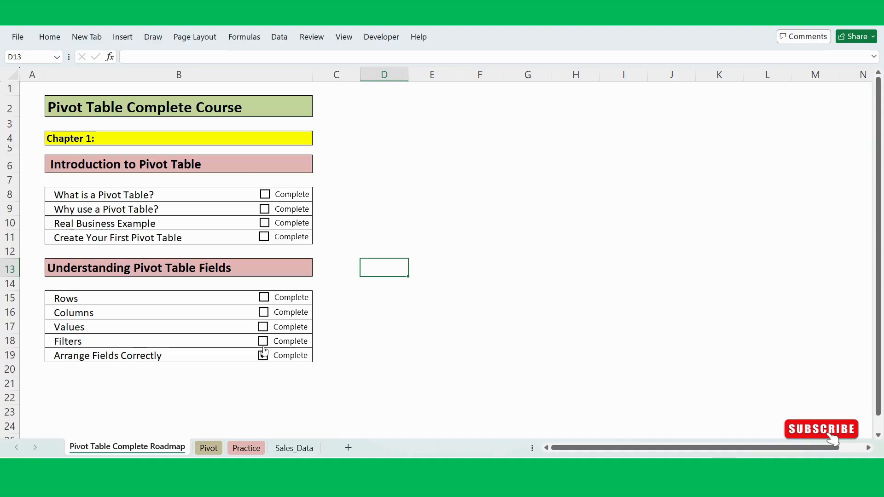
left_click(263, 355)
left_click(381, 285)
left_click(375, 235)
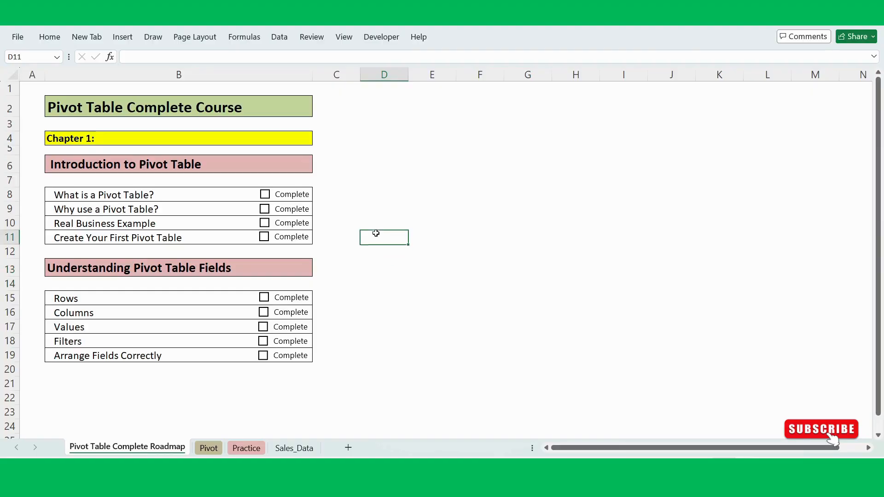
left_click(265, 194)
left_click(371, 204)
left_click(372, 275)
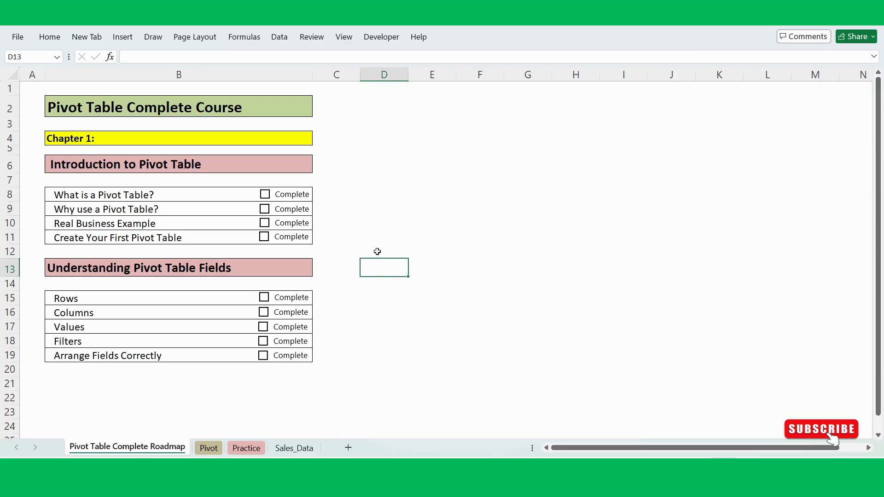
left_click(373, 225)
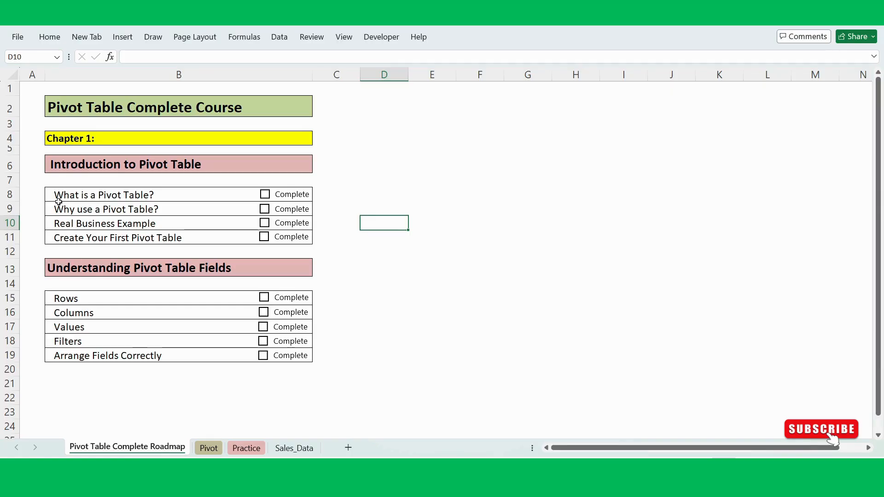
left_click(26, 236)
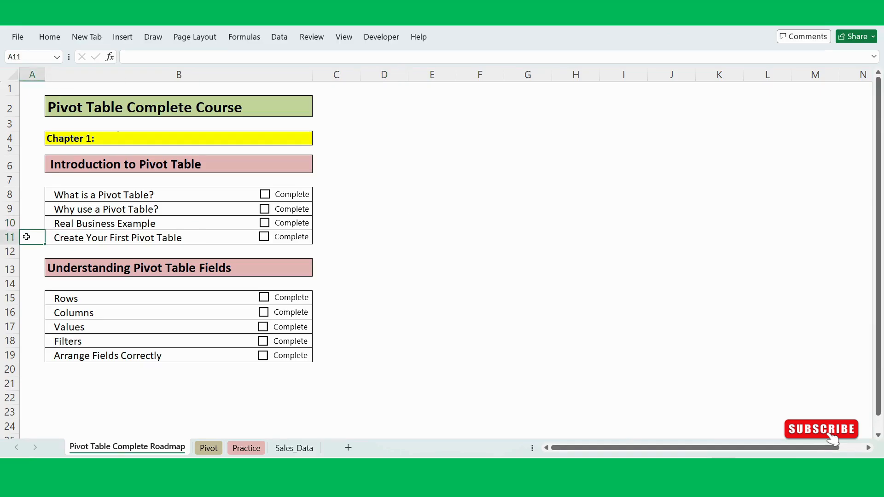
left_click(388, 273)
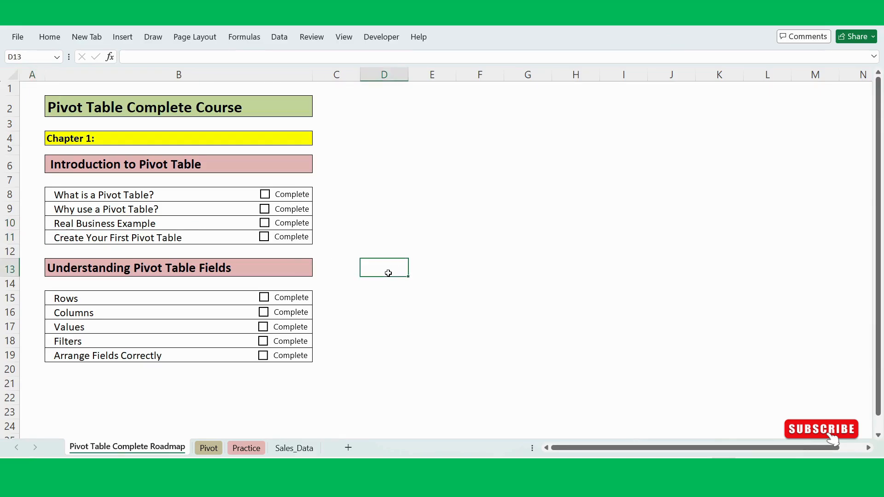
- Open the Pivot sheet and review the Pivot Table definition above the sample data
left_click(207, 448)
left_click(236, 391)
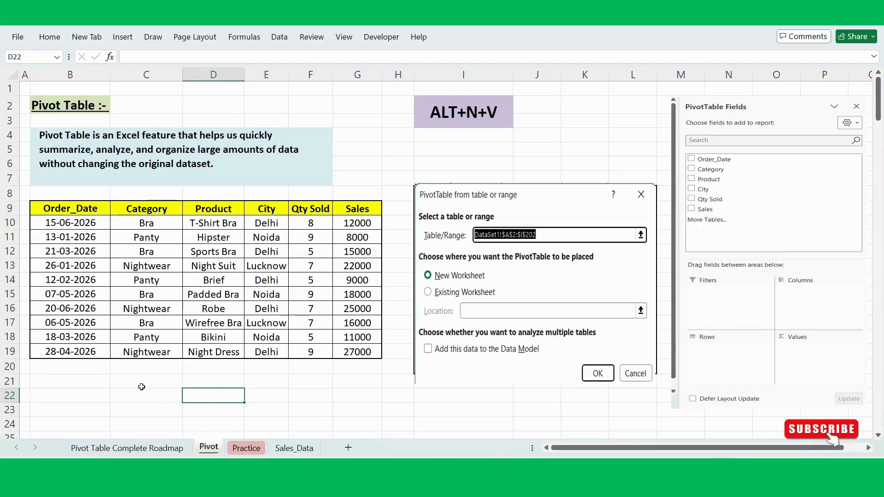
left_click(362, 134)
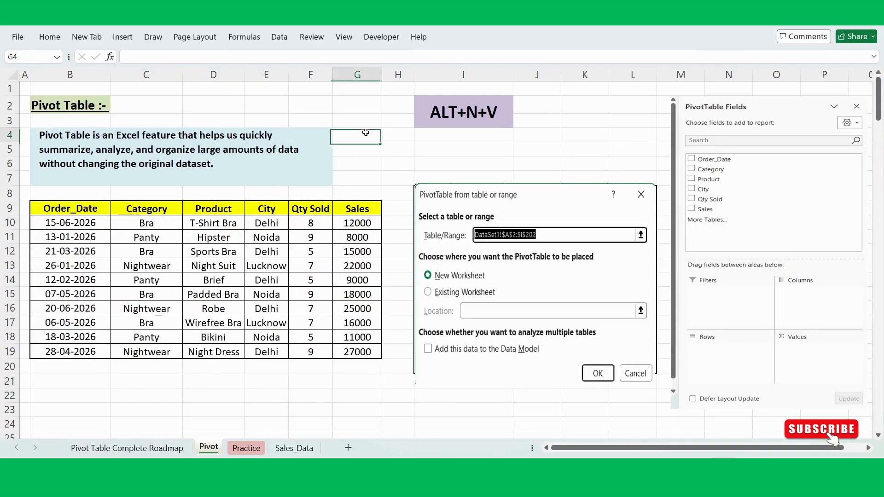
left_click(75, 105)
left_click(37, 134)
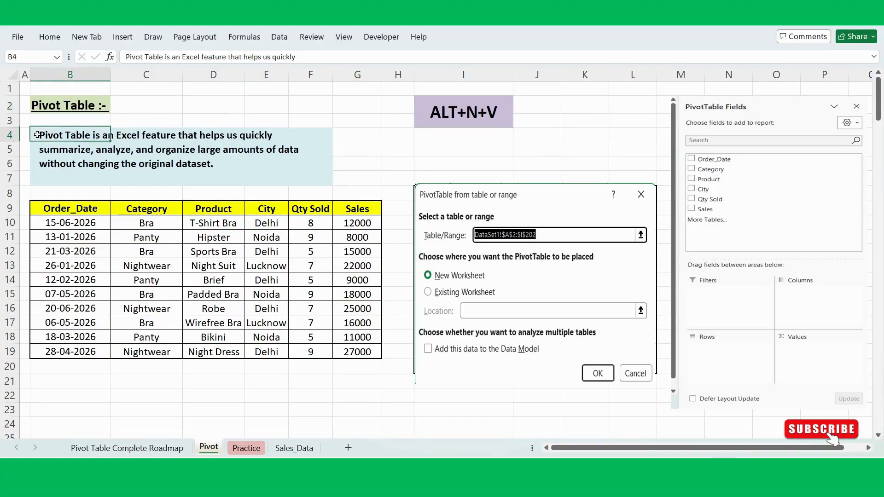
left_click_drag(37, 135, 109, 179)
left_click(228, 91)
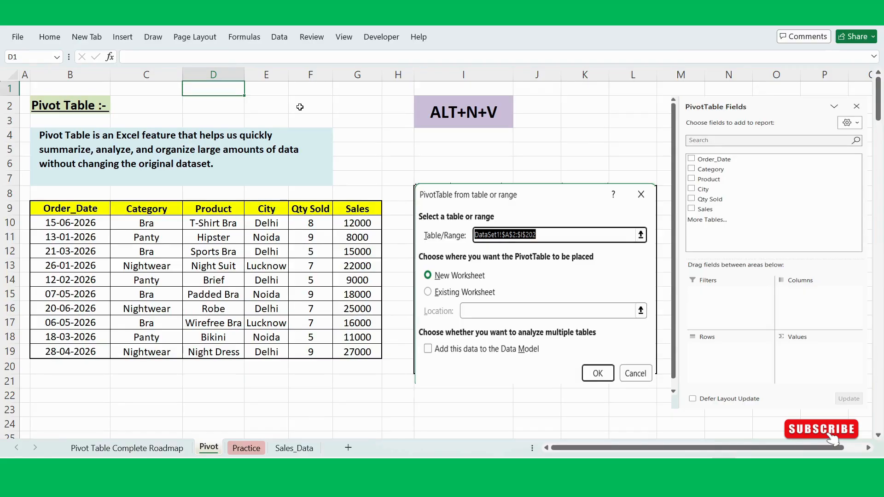
left_click(368, 135)
left_click(363, 167)
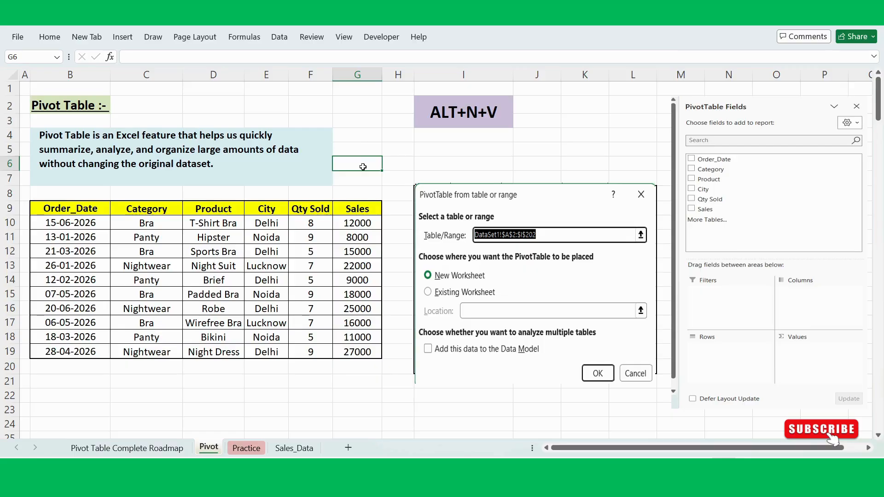
left_click(355, 183)
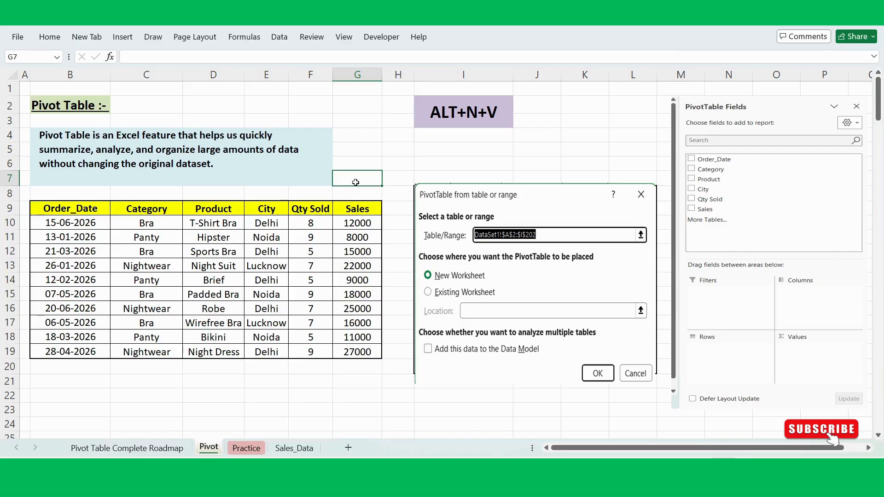
left_click(406, 153)
left_click(366, 168)
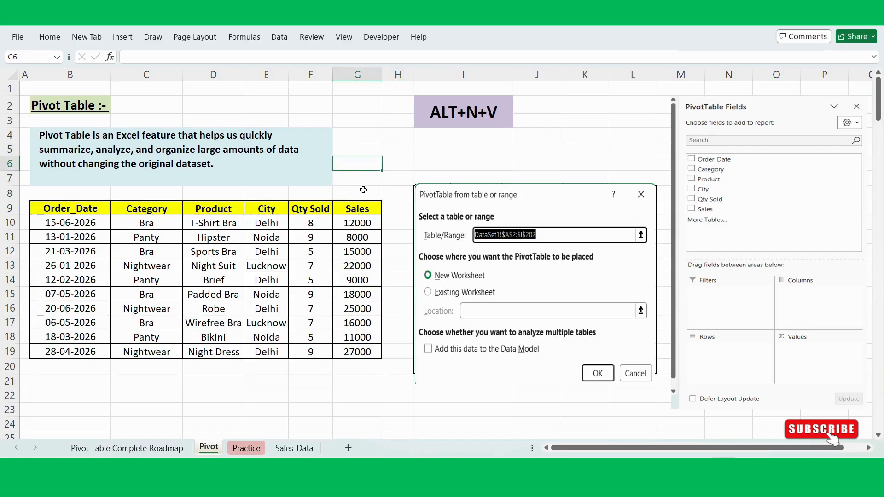
left_click(363, 190)
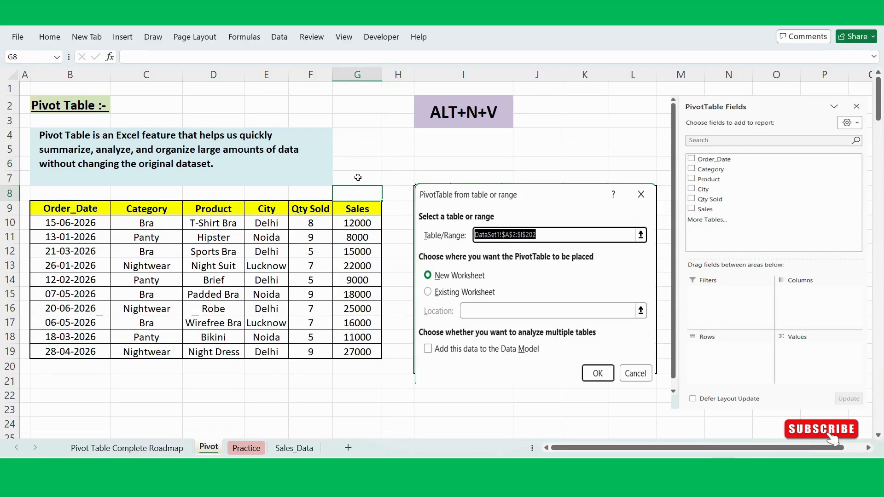
- Examine the sample sales table with its columns from Order_Date to Sales
scroll(357, 180, "down", 2)
scroll(282, 174, "up", 1)
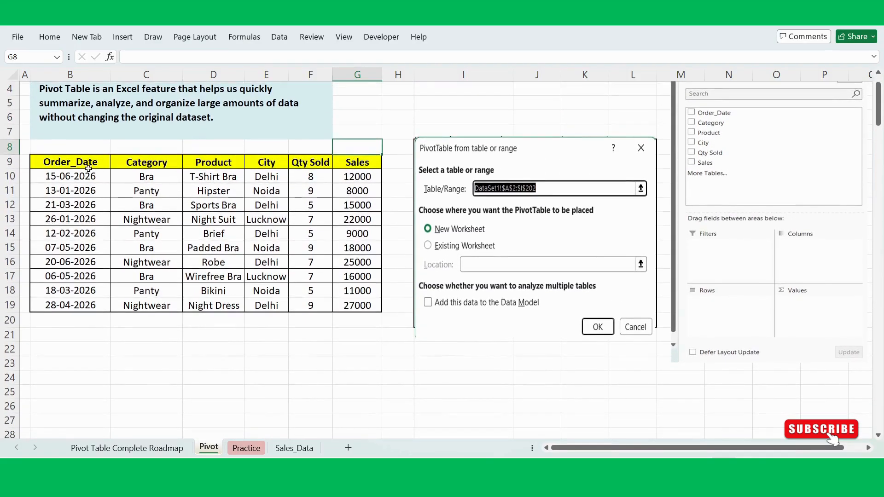
left_click_drag(69, 162, 360, 291)
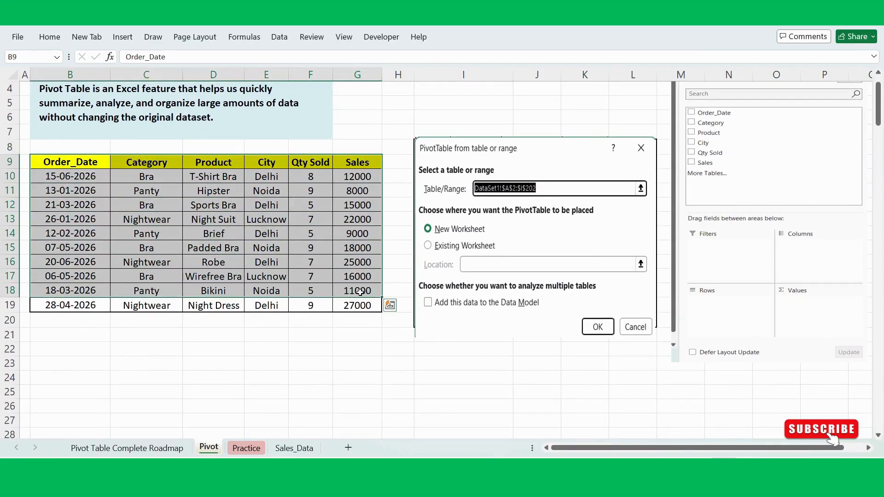
left_click(284, 334)
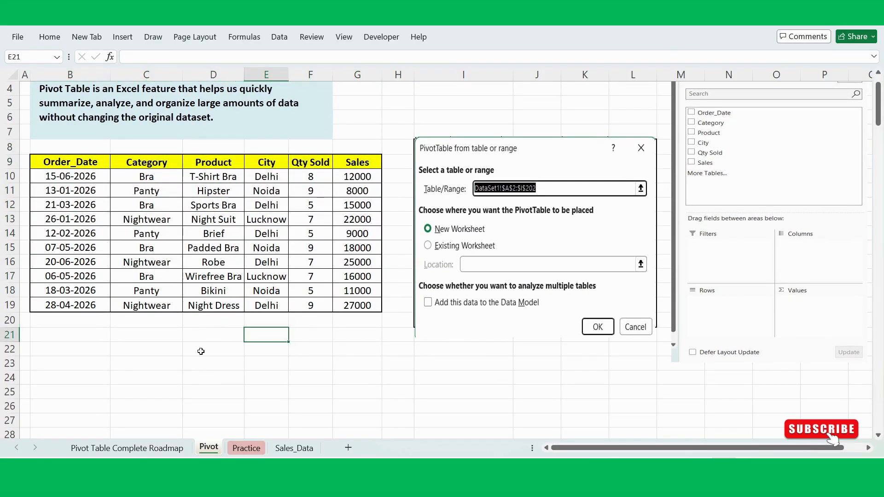
left_click(155, 353)
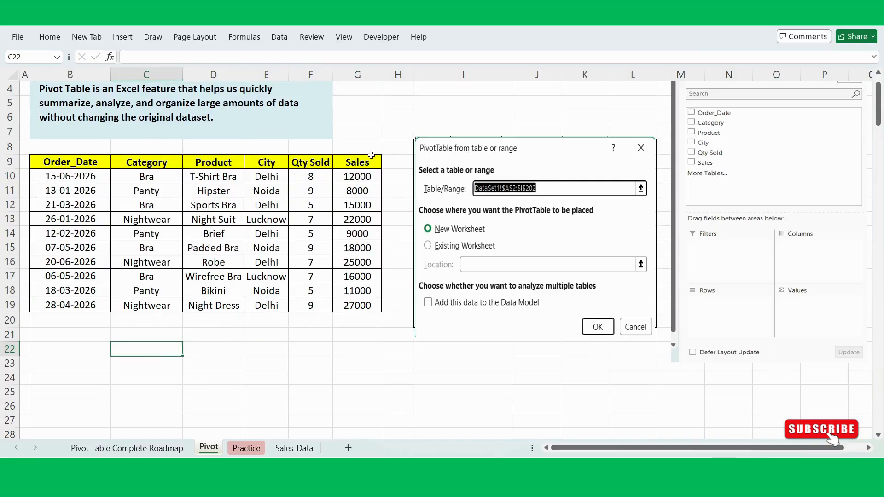
- Copy the Category column of the sample table, header included, to the cells starting at C22
left_click_drag(141, 163, 146, 297)
key("ctrl+c")
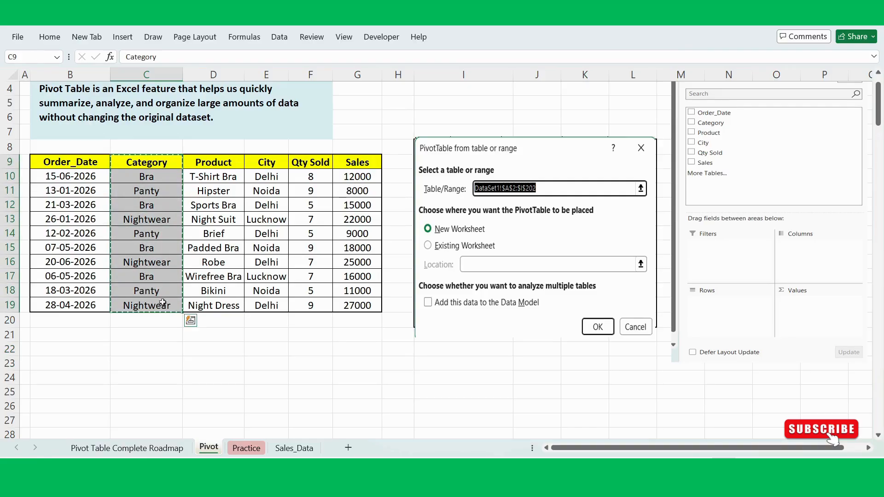
left_click(152, 350)
key("ctrl+v")
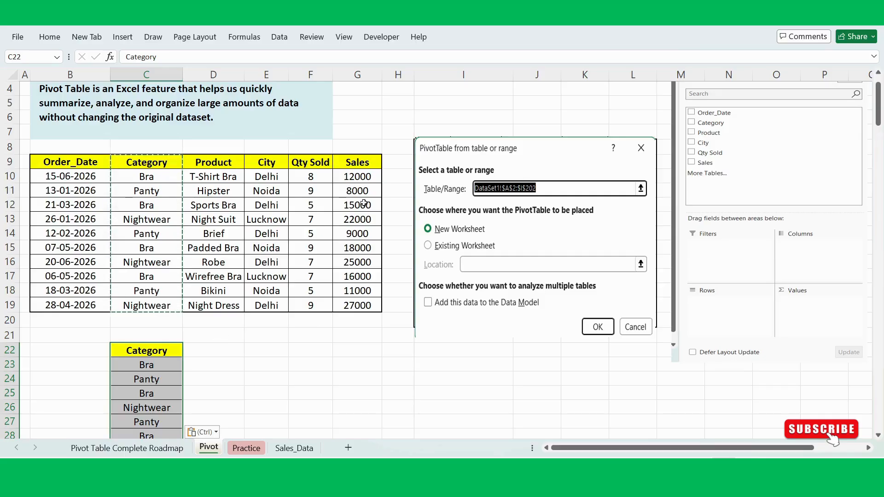
left_click(164, 379)
left_click(153, 391)
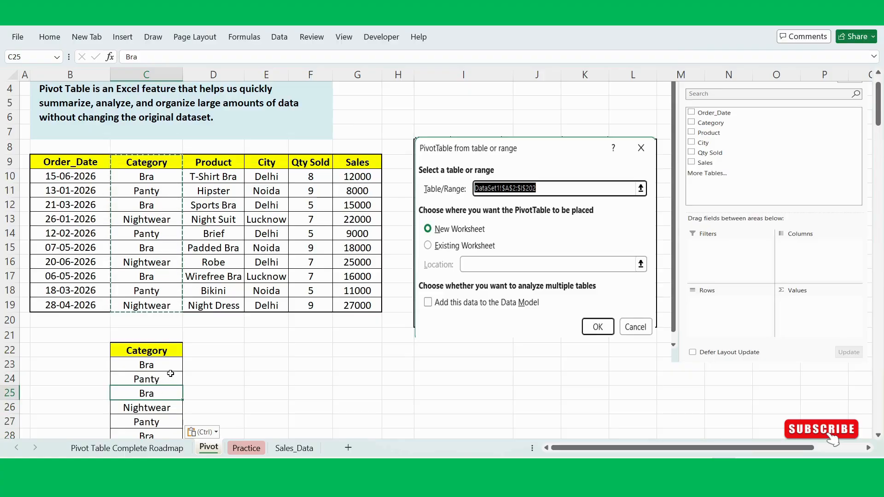
left_click(166, 376)
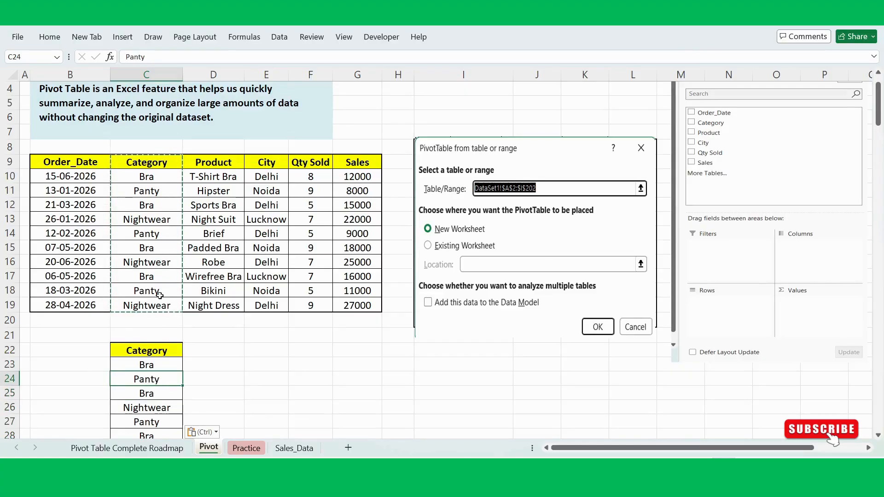
- Remove the duplicate values from the copied Category list below the sample table, treating its first row as a header
left_click(152, 394)
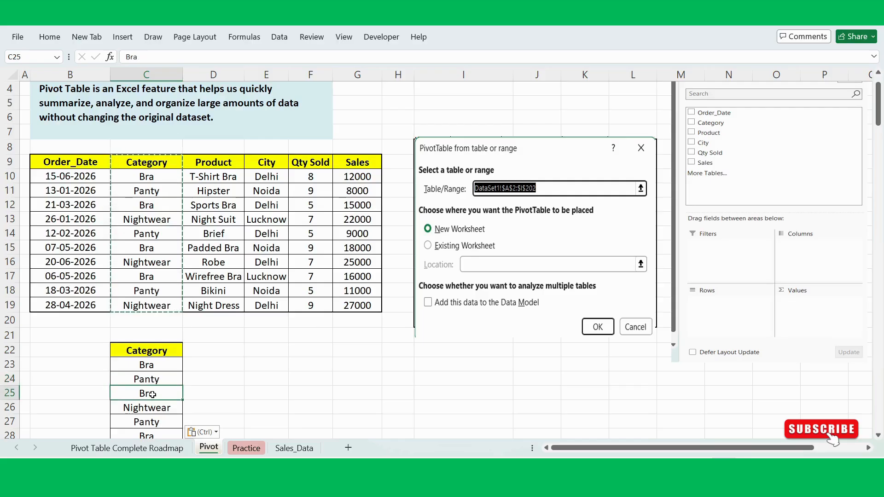
key("alt+a")
key("m")
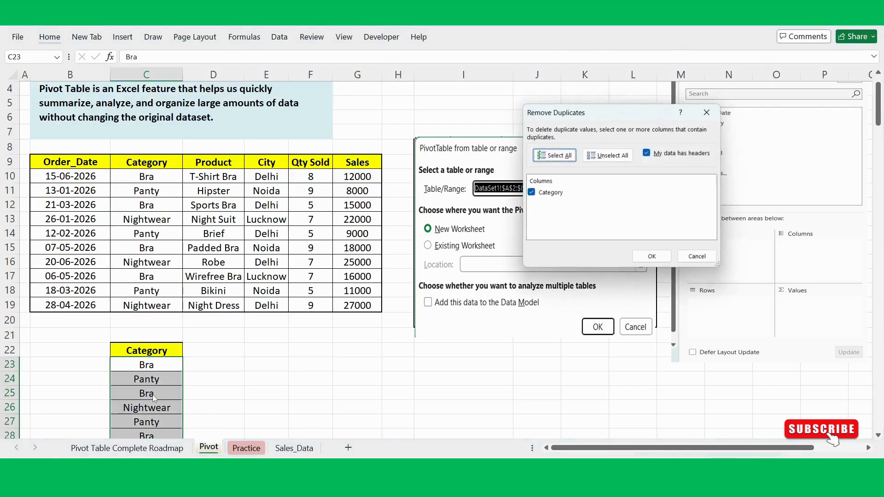
left_click(652, 256)
left_click(512, 268)
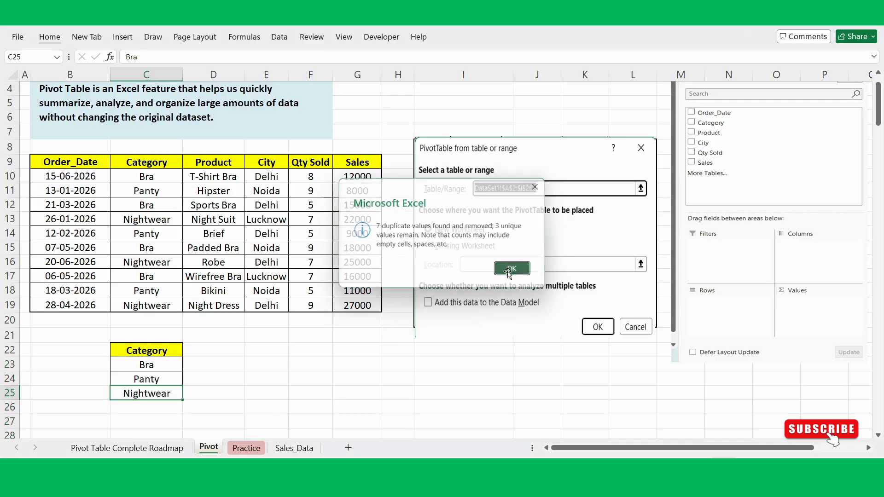
left_click(306, 393)
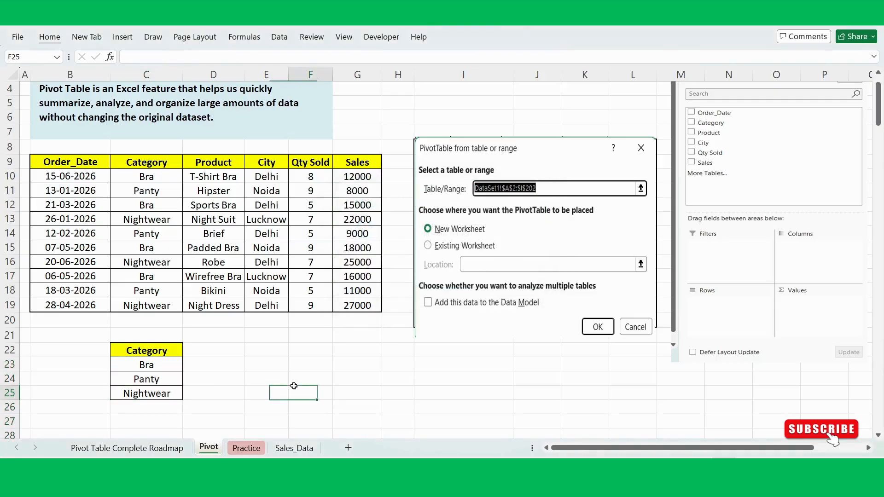
- Copy the Sales header from the sample table to D22, beside the Category header of the summary
left_click(199, 351)
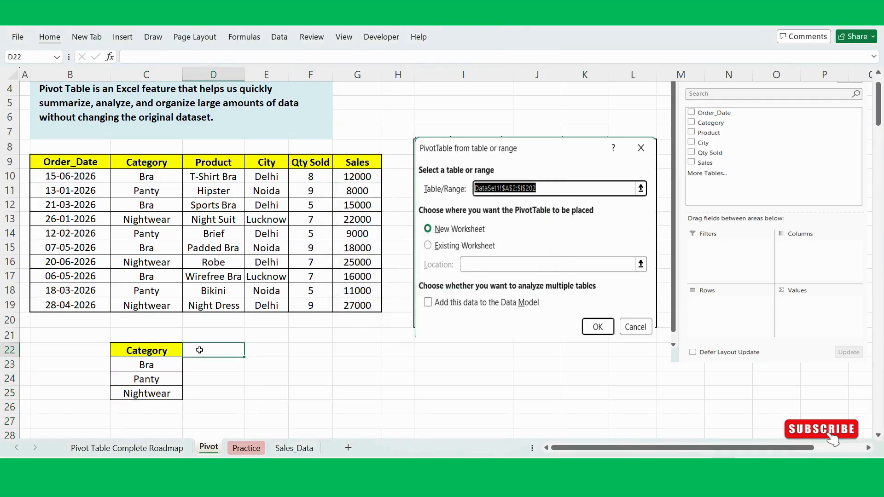
left_click(356, 163)
left_click(198, 349)
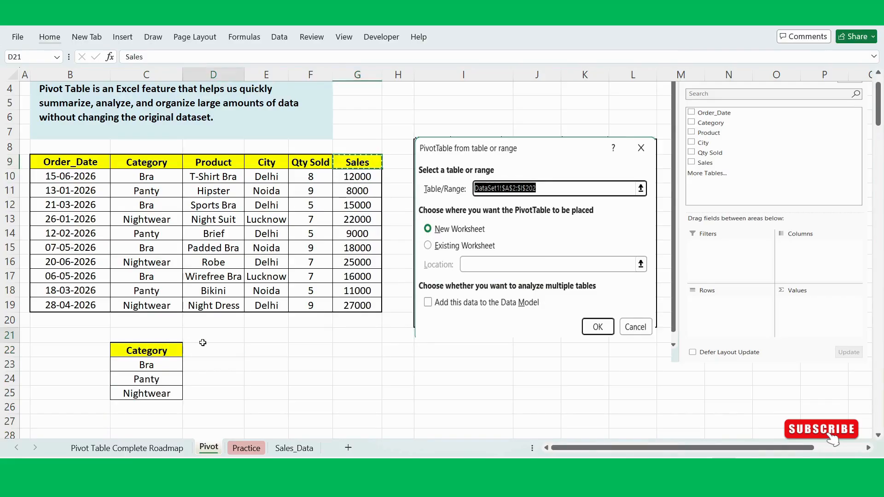
type("Sales")
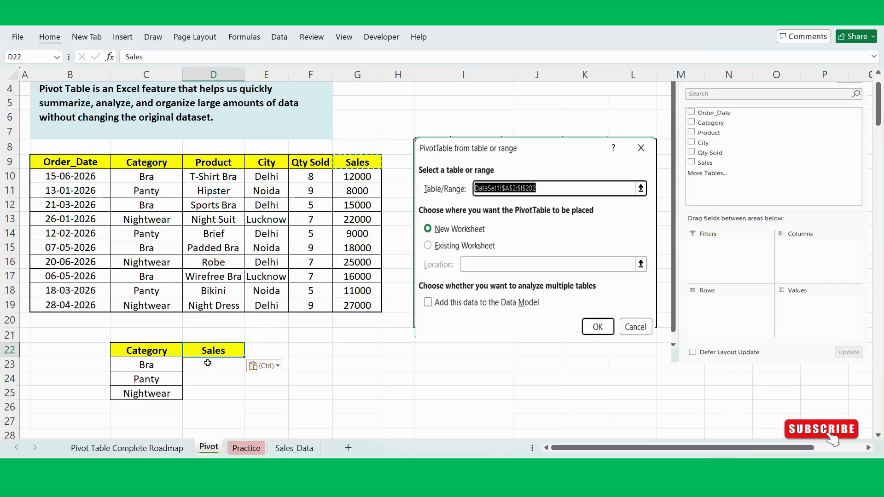
- Enter =SUMIF($C$10:$C$19,C23,$G$10:$G$19) in D23 to total the sales of the first category
left_click(208, 363)
double_click(208, 363)
type("=sumif")
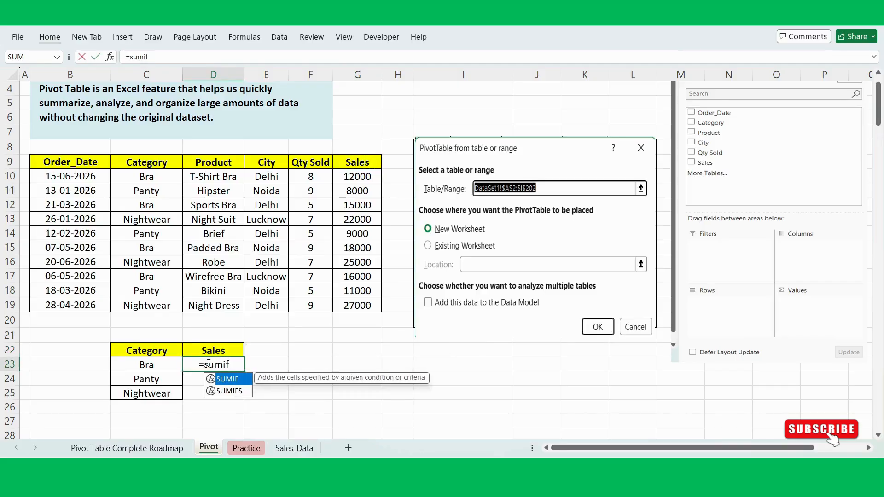
key("Tab")
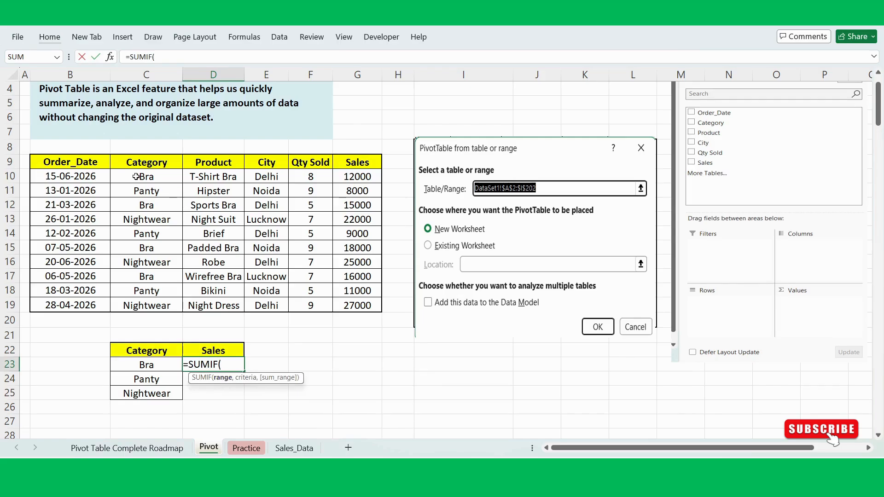
left_click_drag(140, 178, 143, 305)
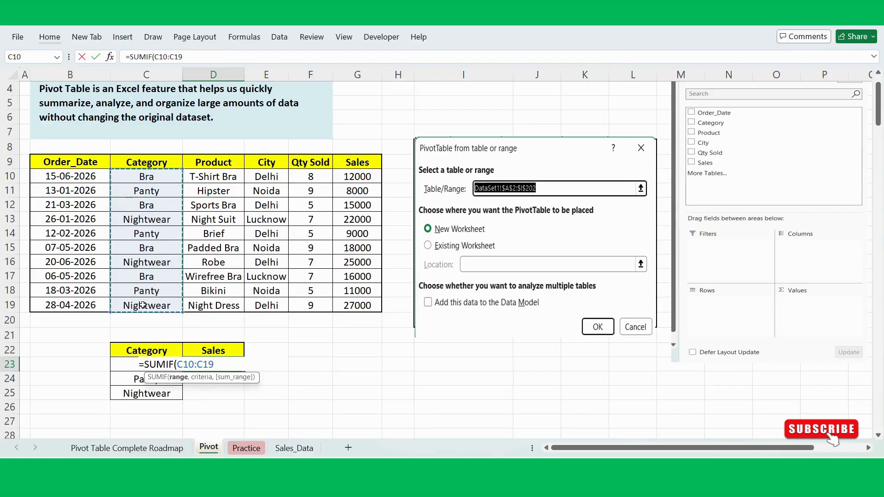
key("F4")
type(",")
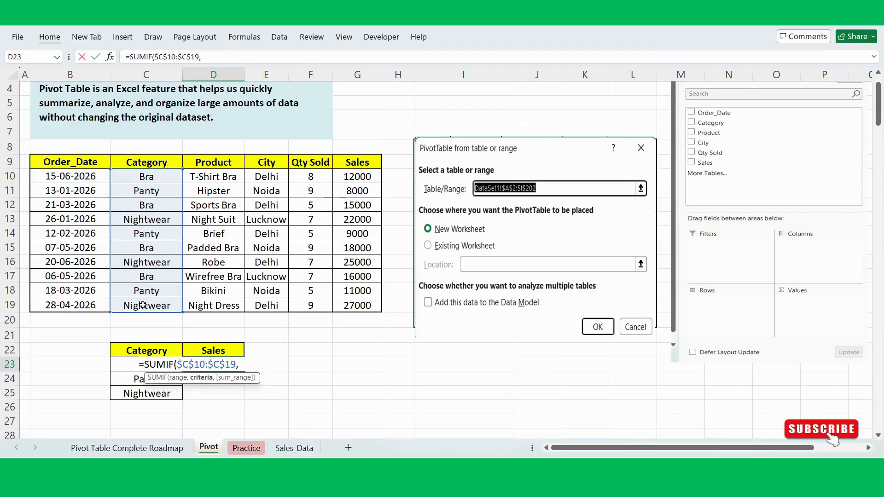
left_click(125, 379)
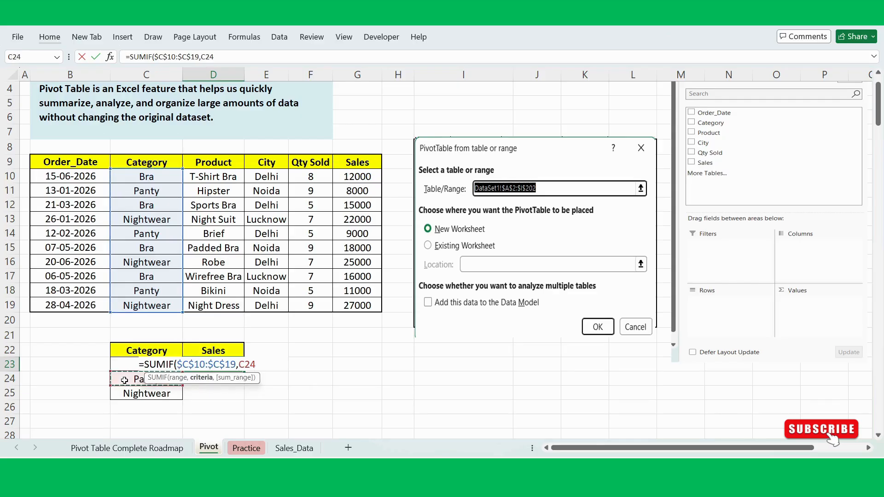
key("Up")
type(",")
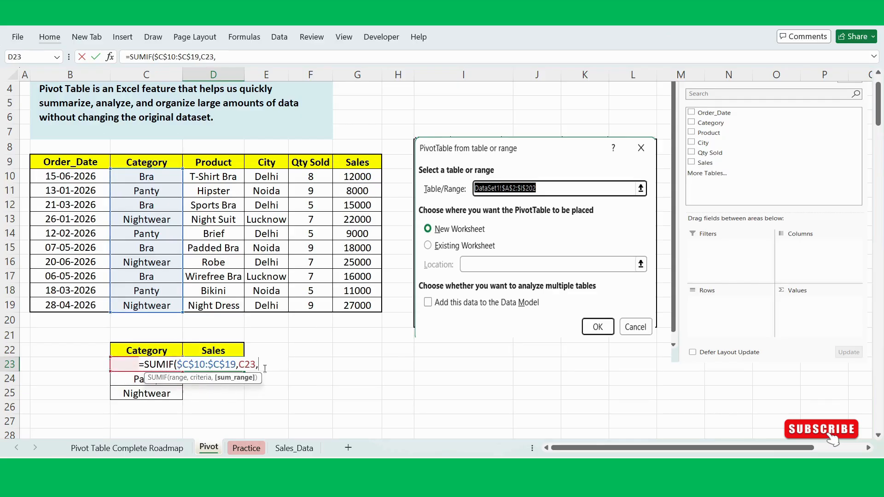
left_click_drag(360, 177, 363, 305)
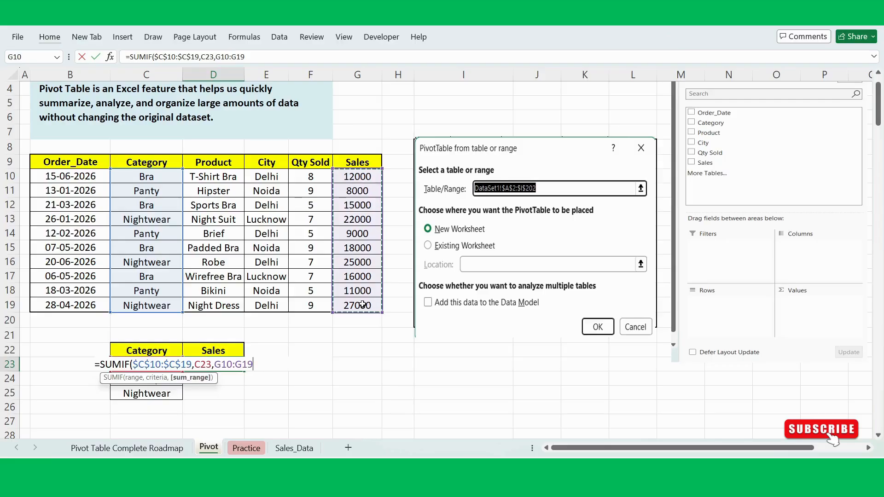
key("F4")
type(")")
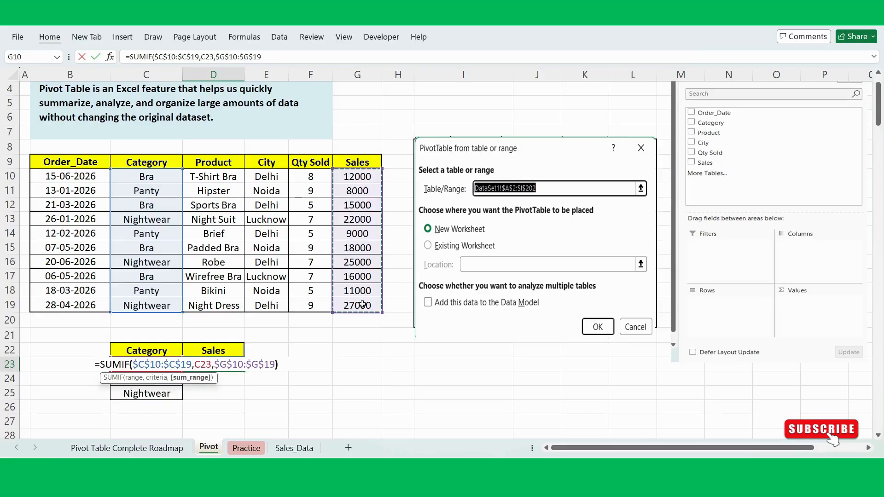
key("Return")
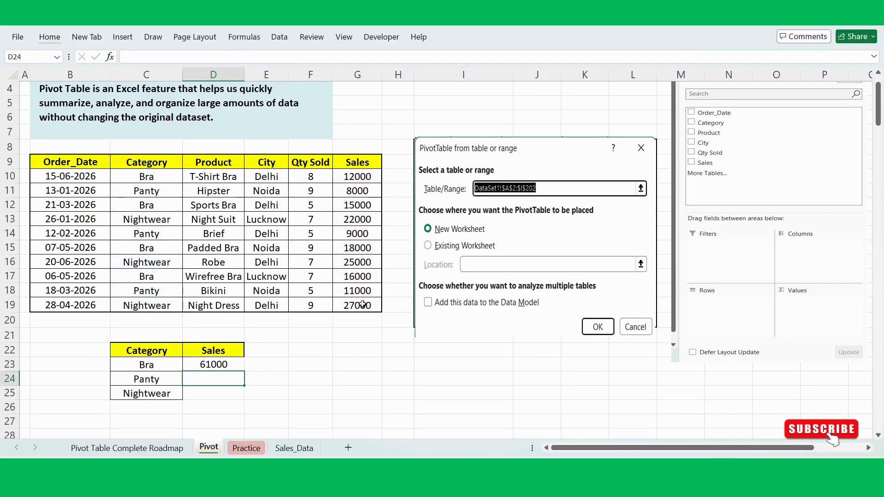
- Fill the SUMIF formula from D23 down to D25 for the remaining categories
left_click(239, 368)
left_click_drag(244, 372, 222, 392)
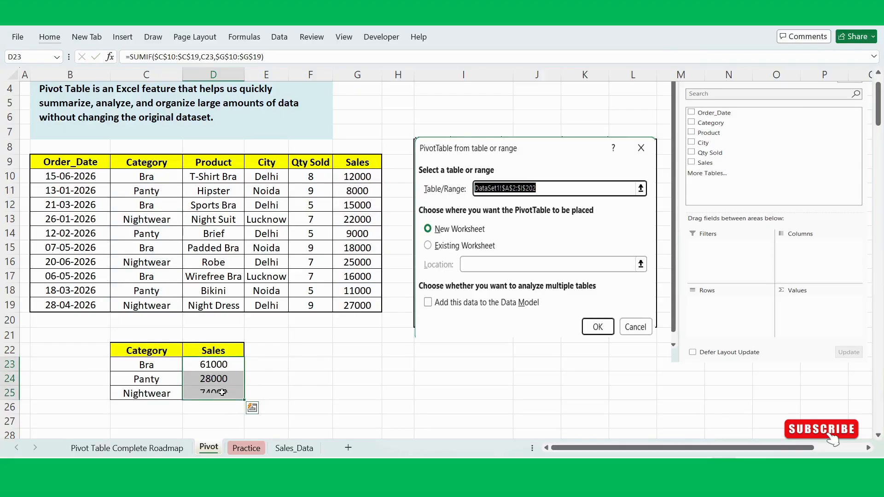
left_click(303, 360)
- Apply borders to all cells of the category summary in C22:D25
scroll(303, 361, "up", 1)
left_click(154, 383)
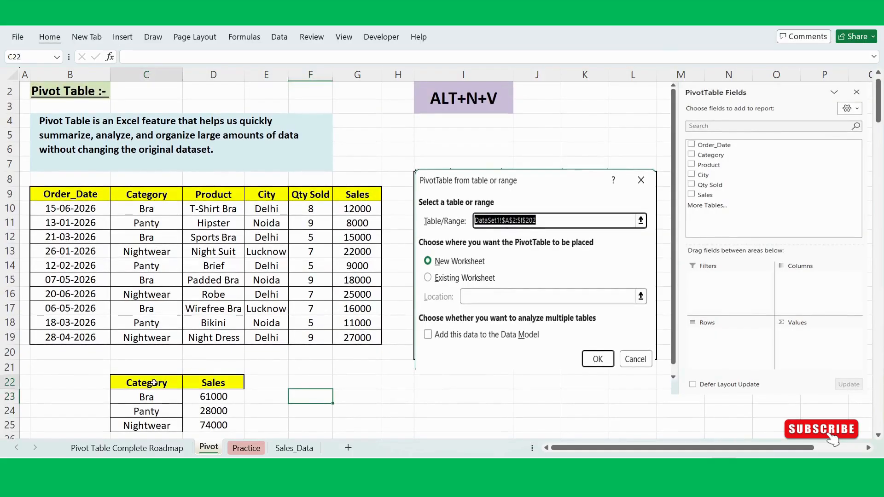
left_click_drag(153, 383, 230, 426)
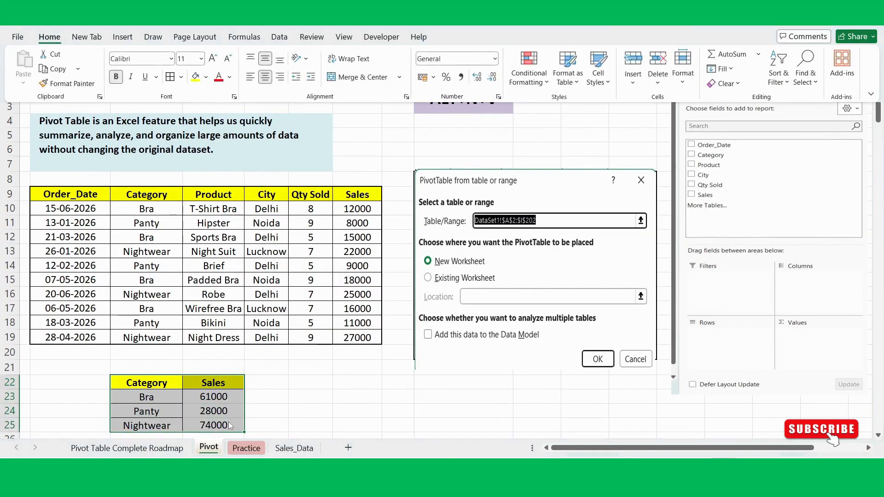
left_click(278, 409)
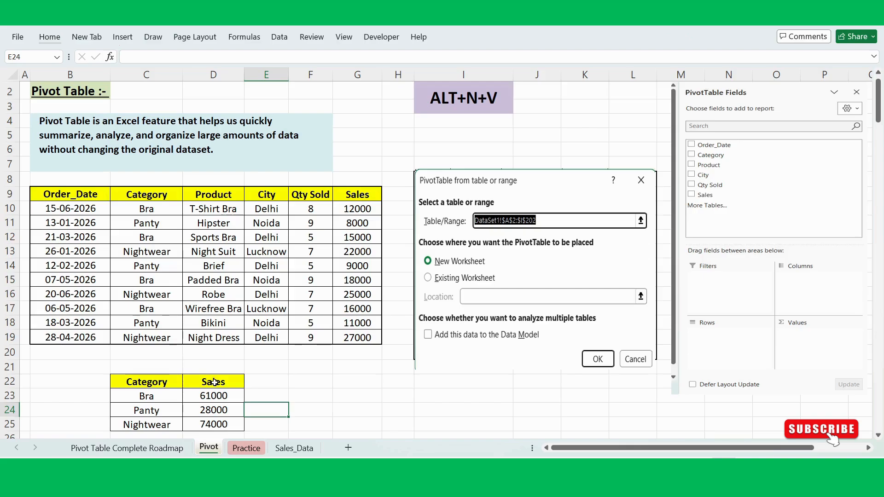
- Examine the sample sales table in B9:G19 as the source data of the category summary below it
scroll(214, 382, "down", 1)
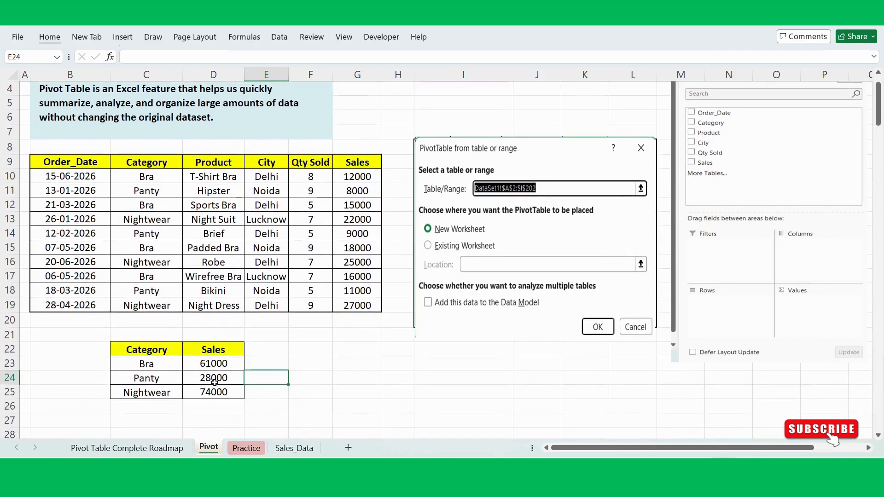
scroll(214, 382, "up", 1)
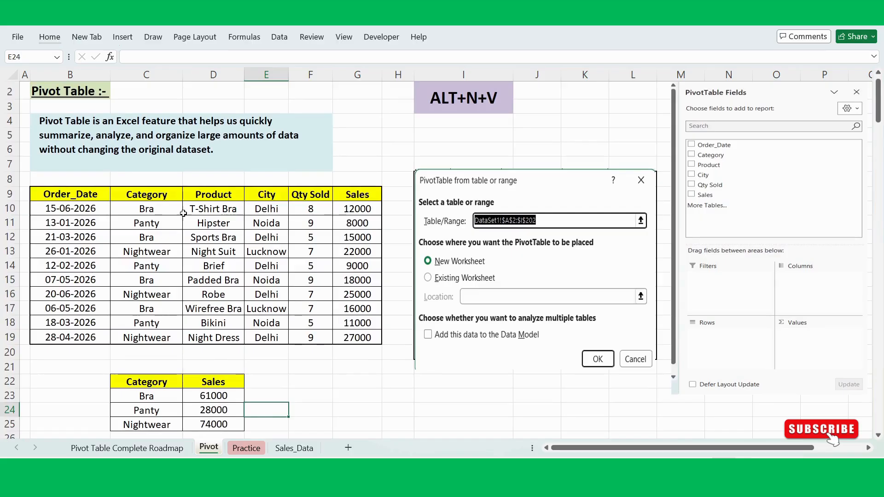
left_click_drag(69, 198, 360, 333)
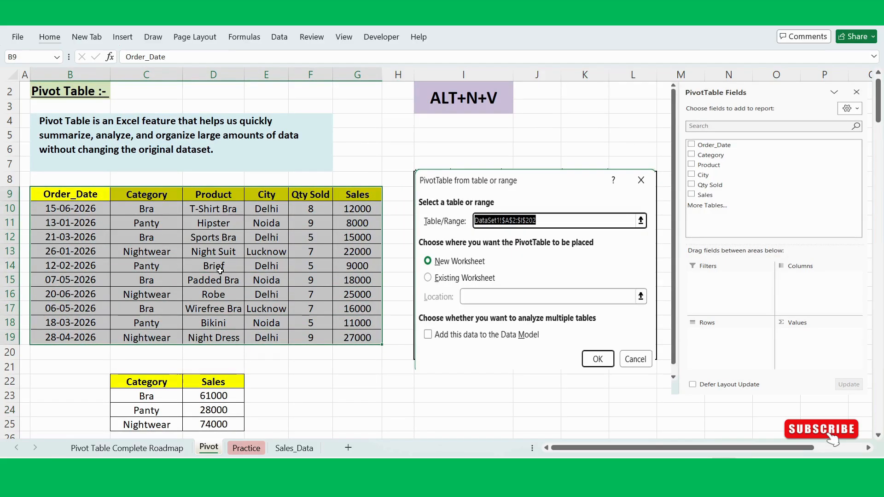
left_click(195, 266)
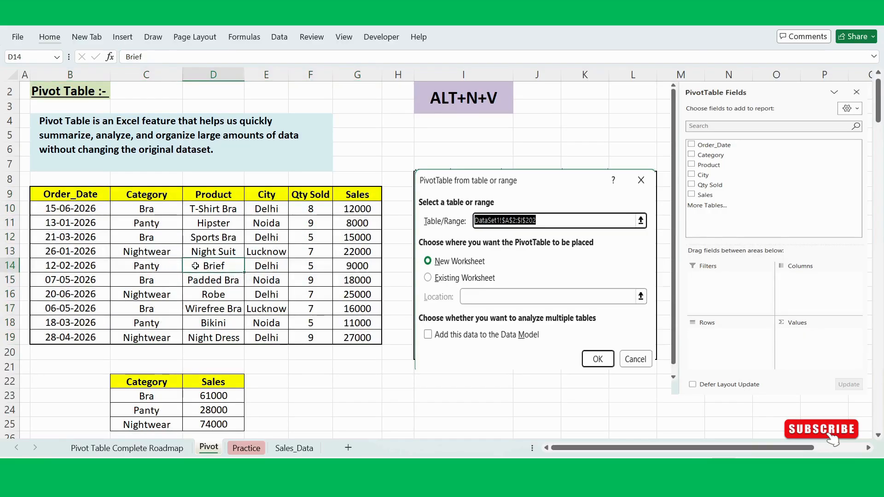
left_click(202, 252)
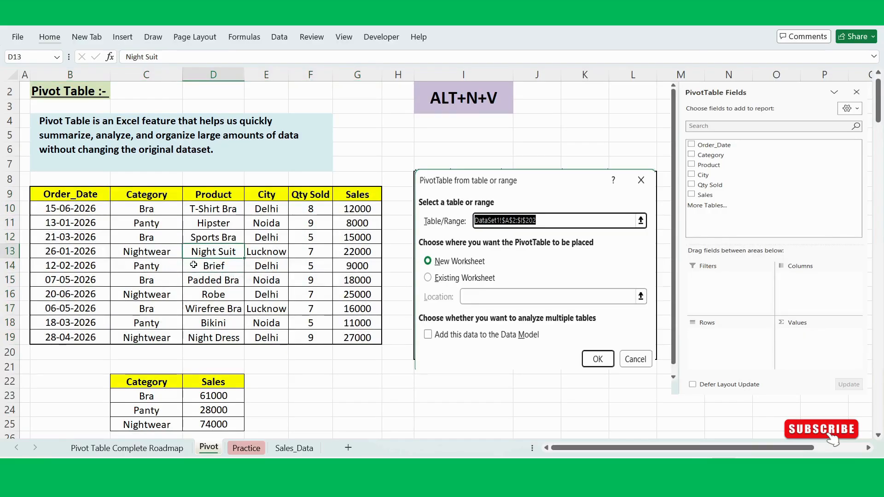
left_click(193, 265)
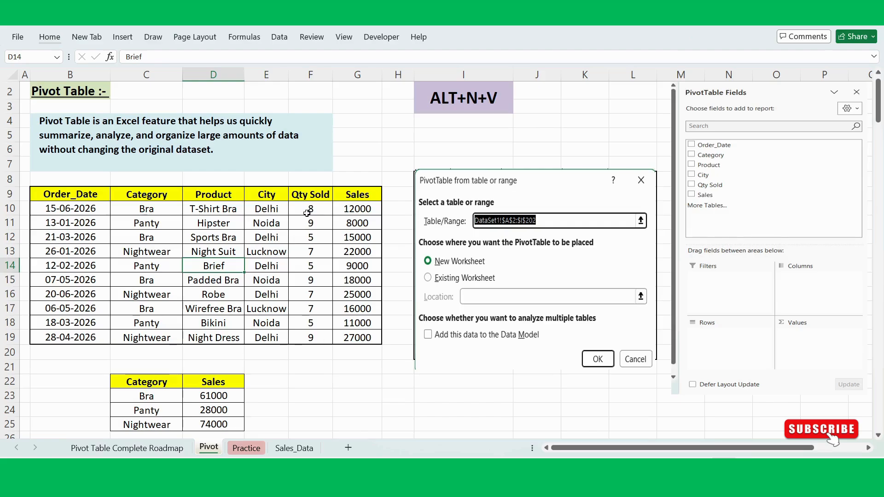
left_click_drag(78, 199, 340, 338)
left_click(230, 285)
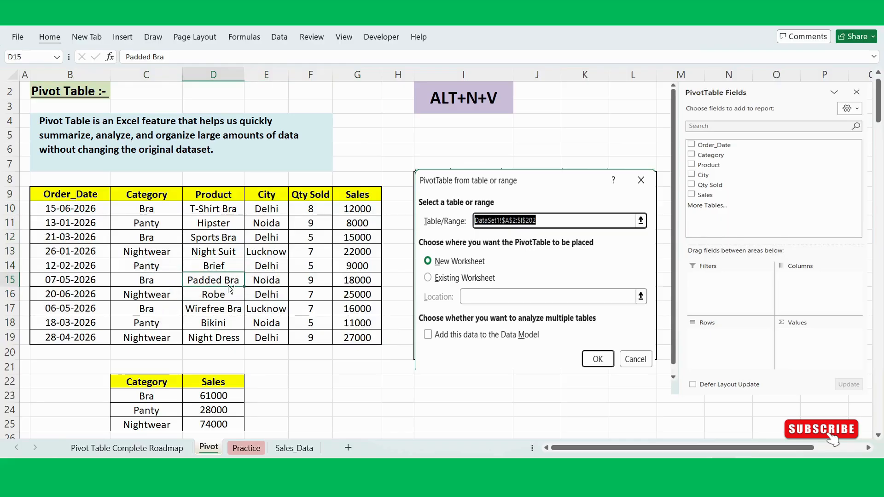
key("ctrl+t")
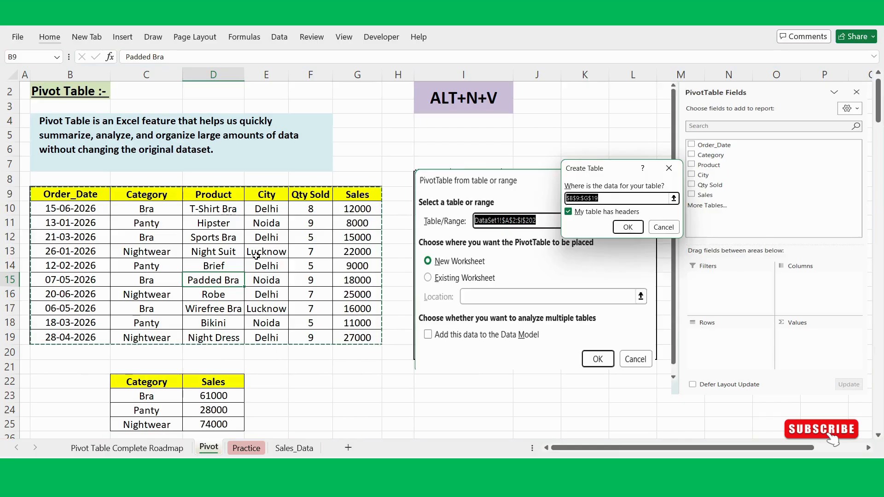
key("Escape")
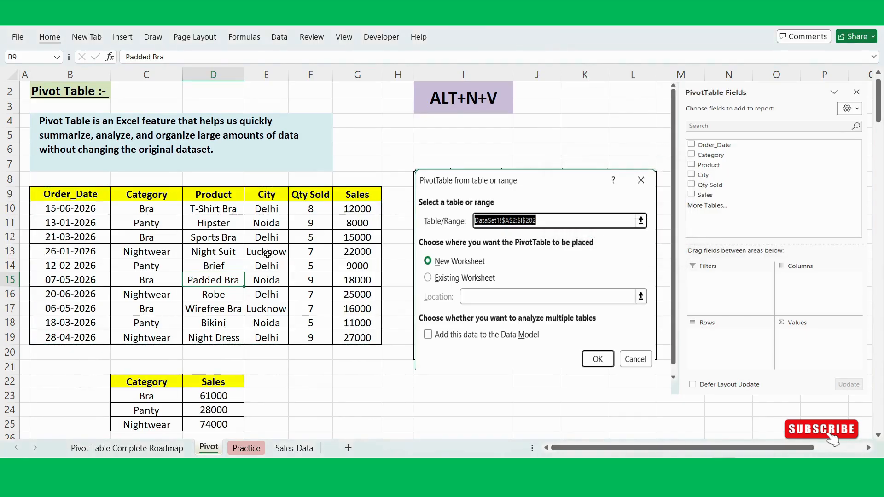
left_click(196, 268)
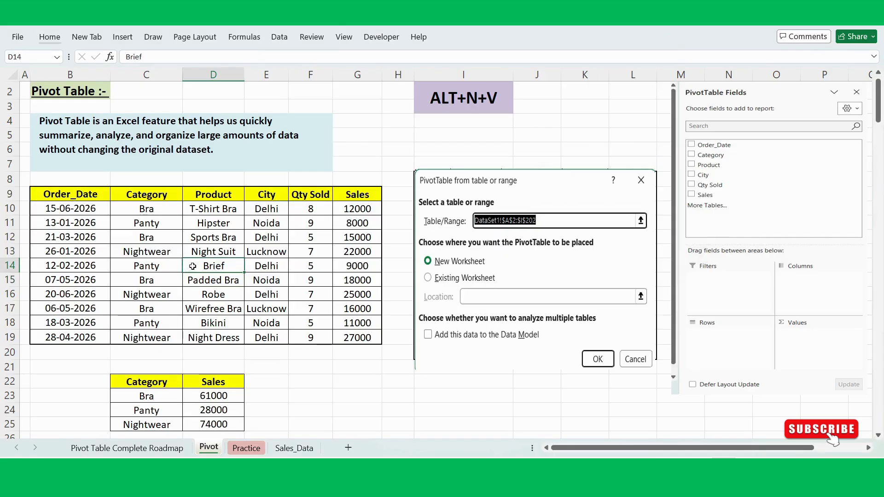
key("ctrl+a")
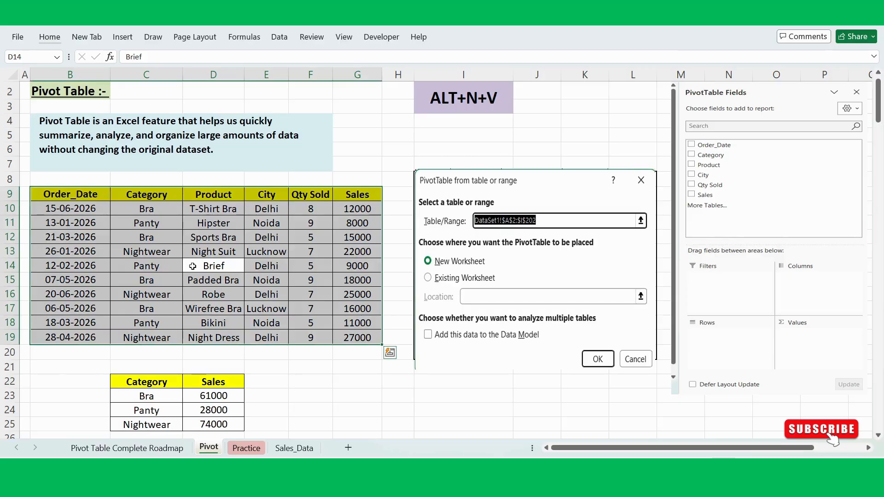
key("ctrl+t")
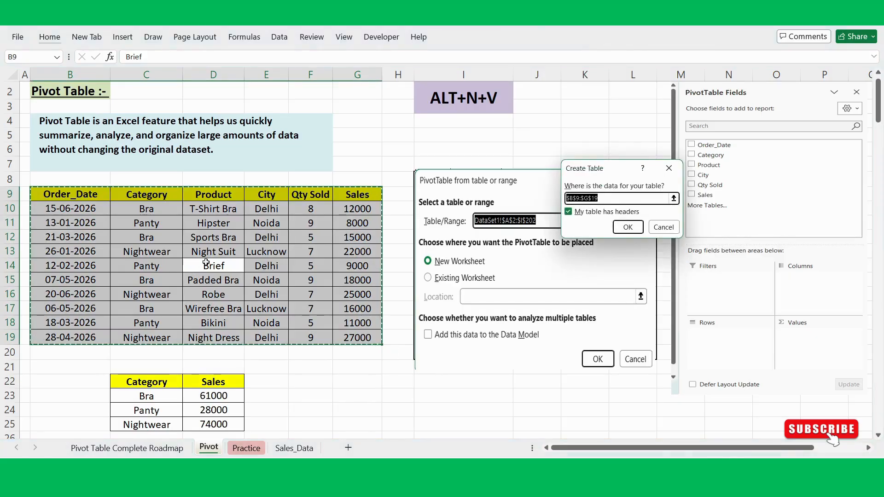
left_click(627, 227)
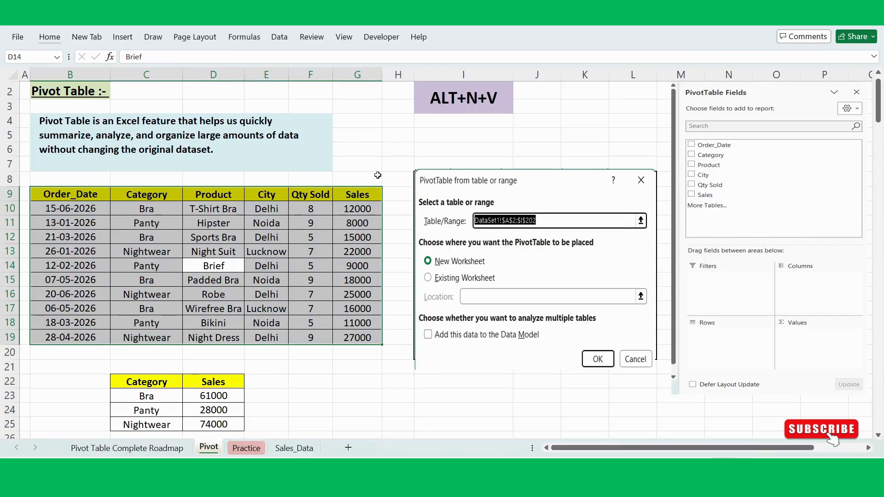
left_click(378, 175)
left_click(368, 164)
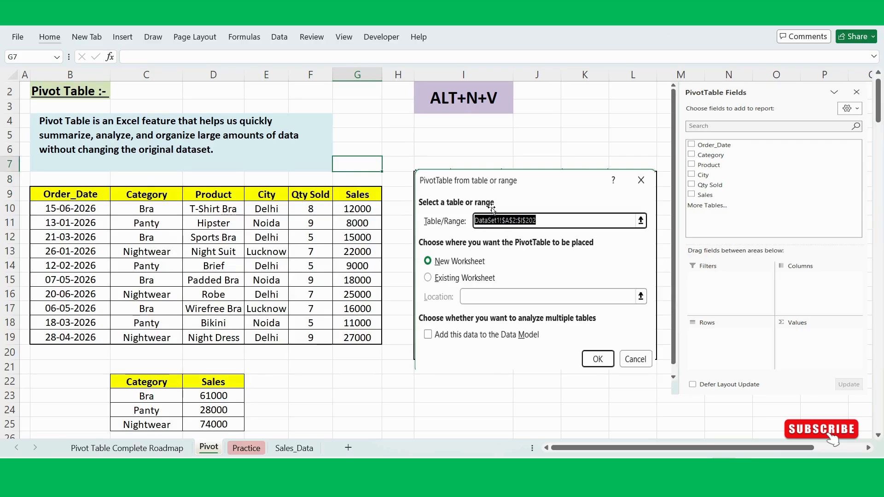
- Examine the sample sales table alongside the pictured PivotTable dialog, relating its data to the source range and placement options
left_click_drag(58, 199, 317, 271)
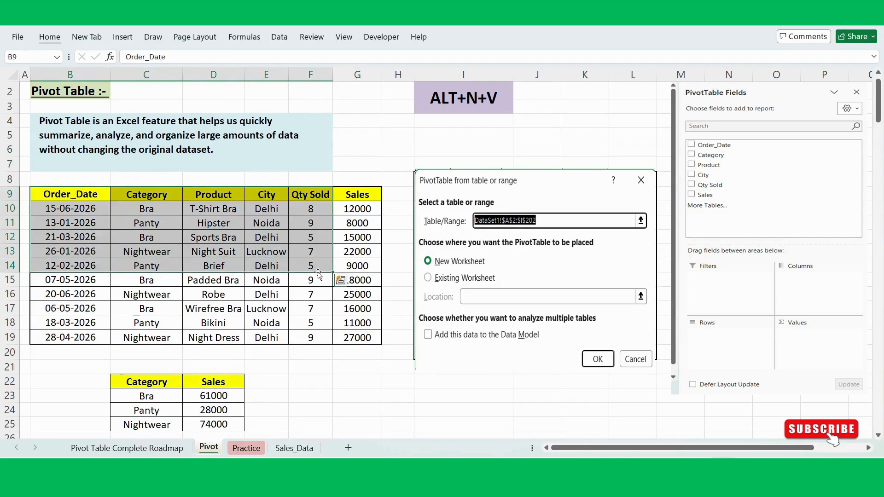
left_click(285, 267)
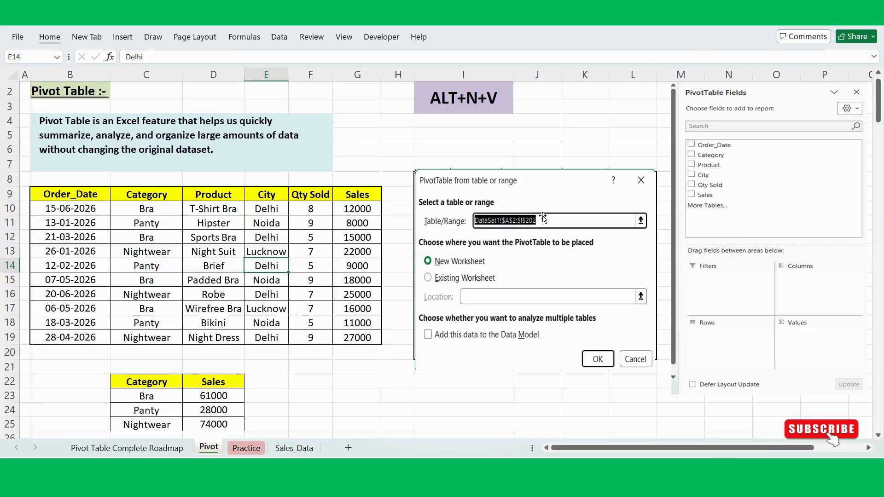
left_click_drag(83, 200, 352, 309)
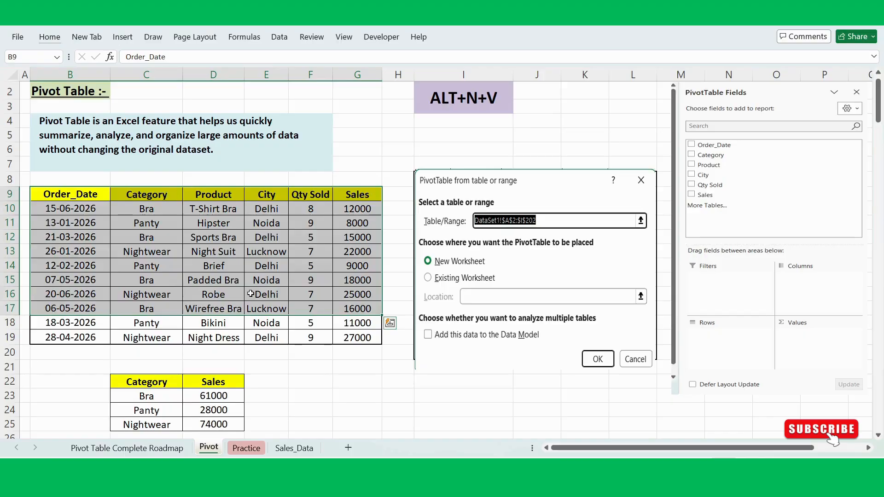
left_click(233, 283)
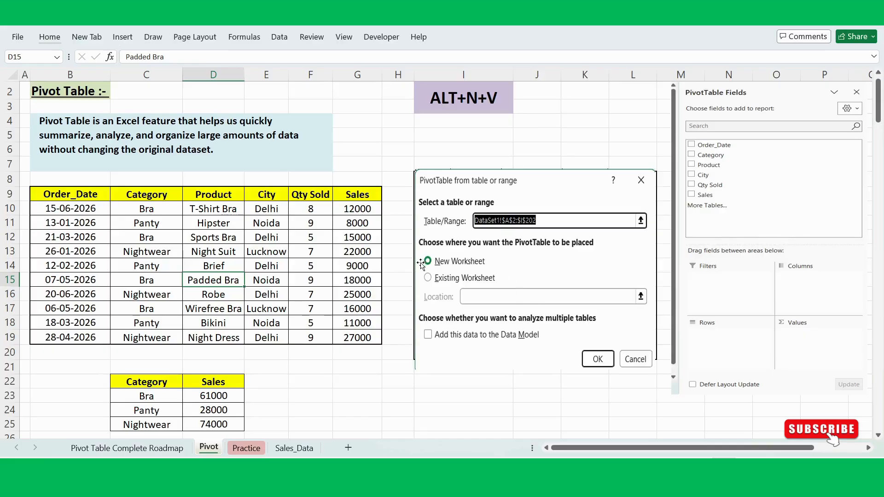
scroll(282, 347, "down", 1)
scroll(281, 348, "up", 1)
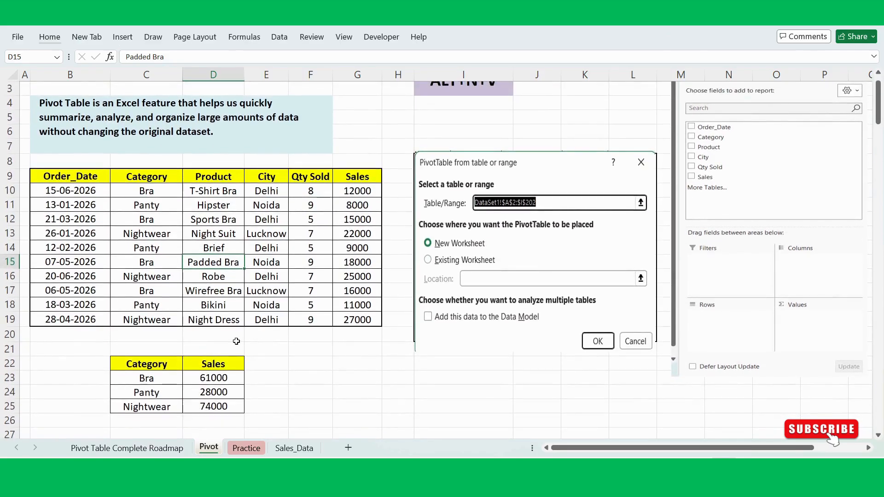
scroll(236, 341, "up", 1)
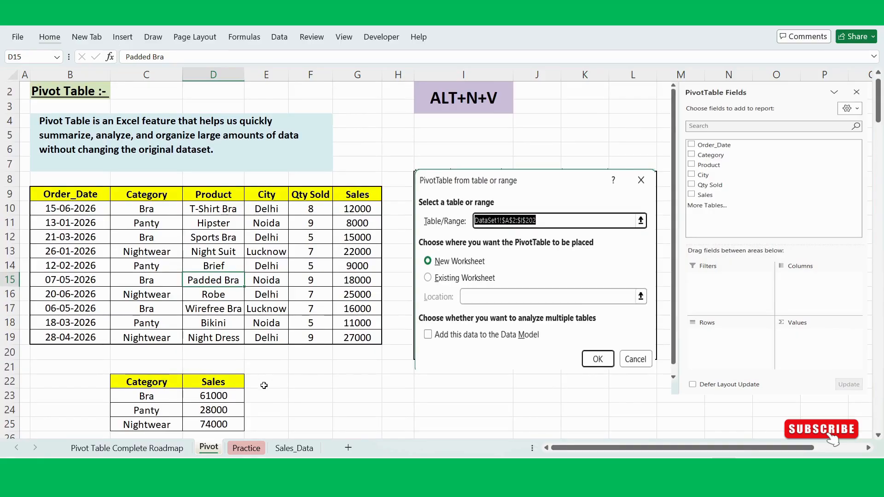
left_click(190, 237)
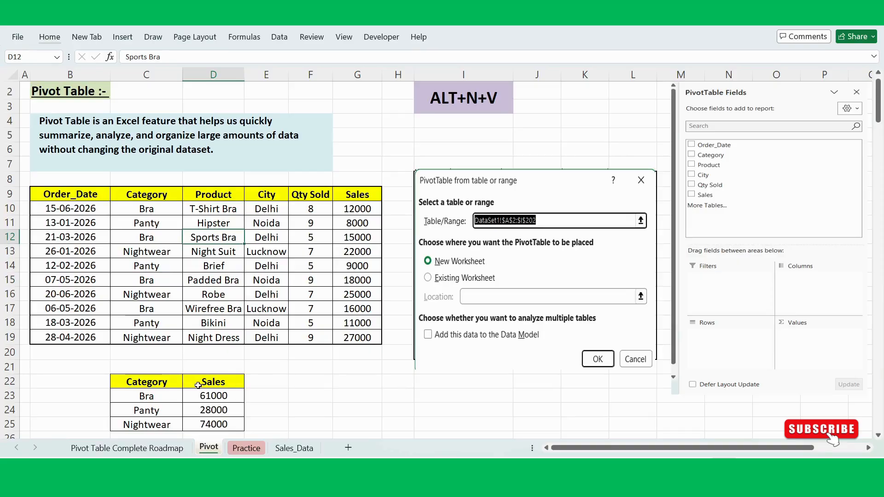
scroll(283, 310, "up", 1)
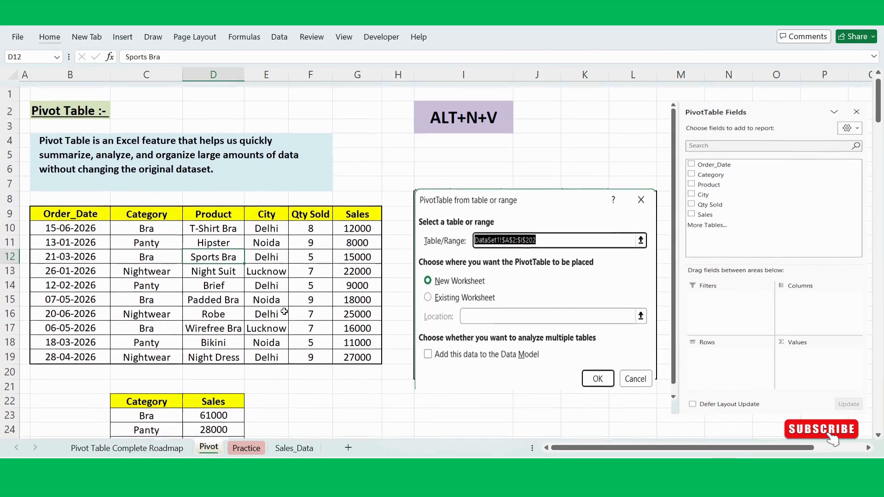
- Review the PivotTable from table or range dialog for the entire sales table B9:G19, and close it without inserting anything
left_click(202, 281)
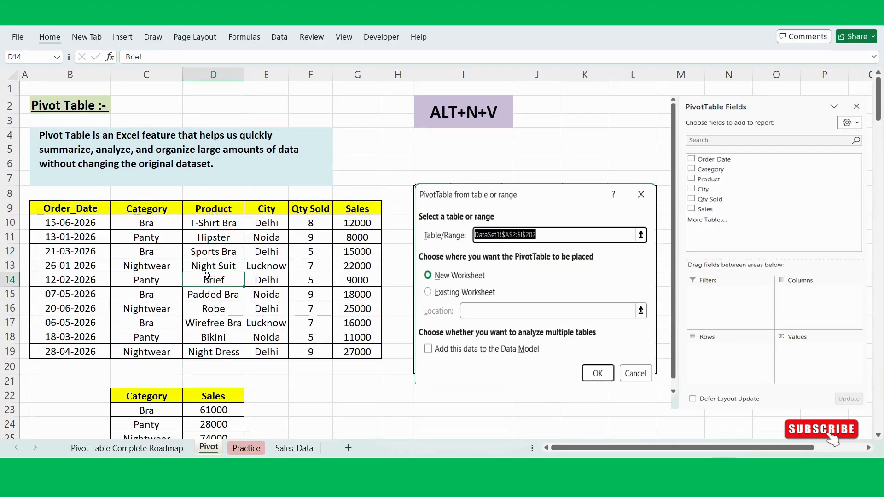
left_click(170, 284)
left_click(193, 279)
key("ctrl+a")
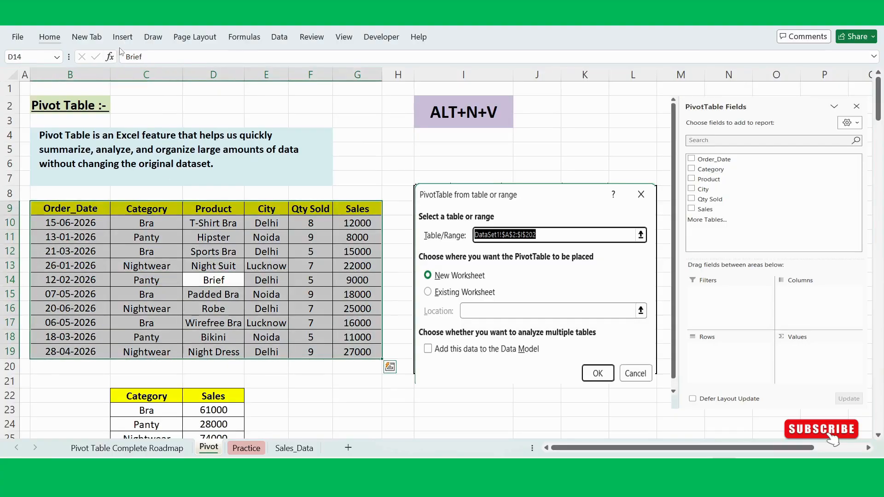
left_click(123, 44)
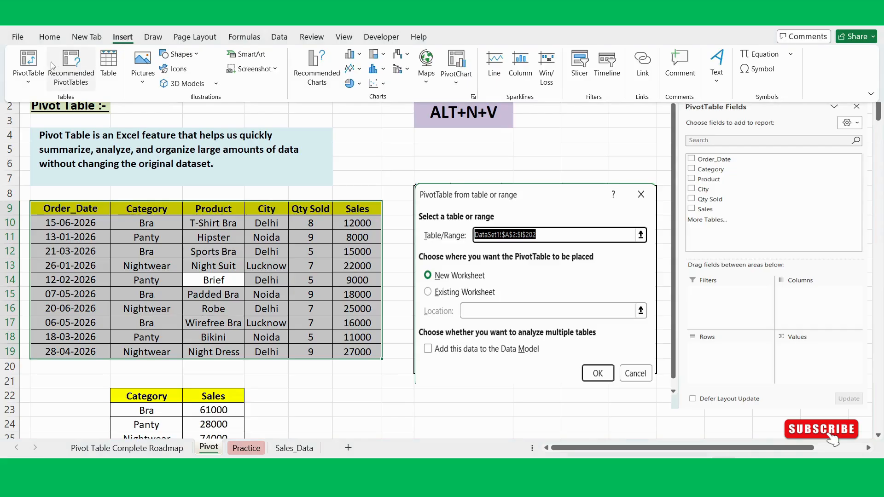
left_click(26, 63)
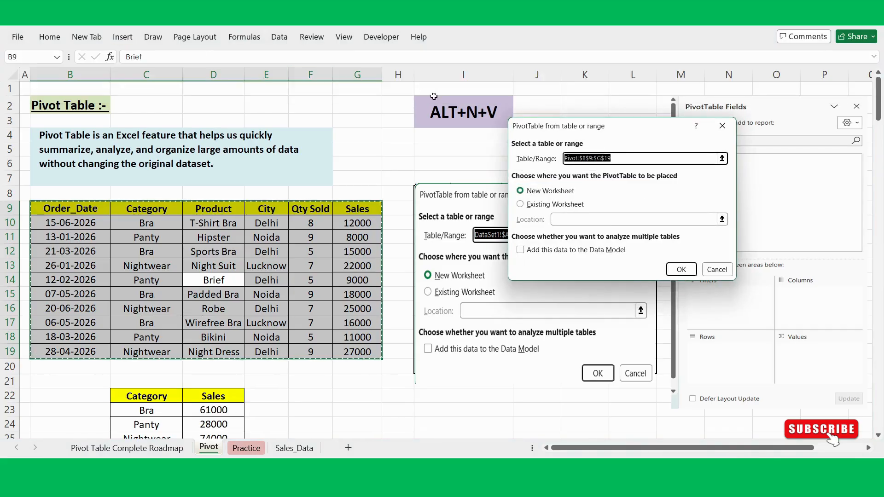
left_click_drag(622, 126, 285, 175)
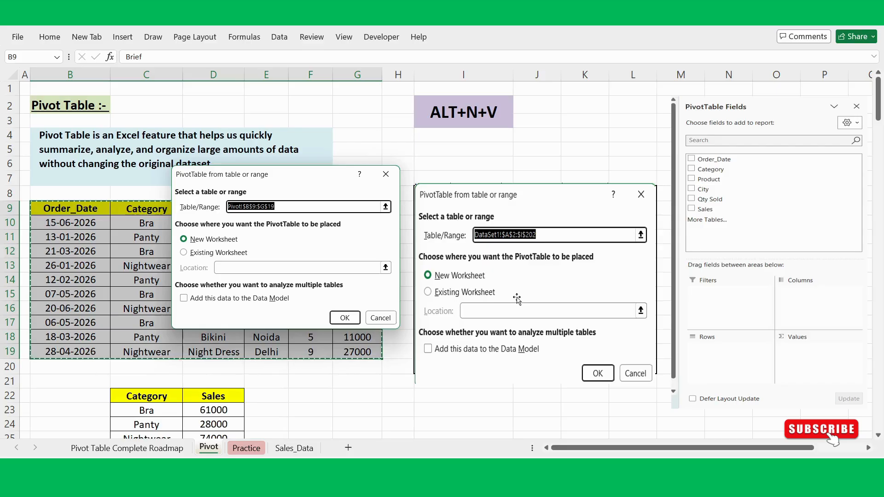
left_click(382, 318)
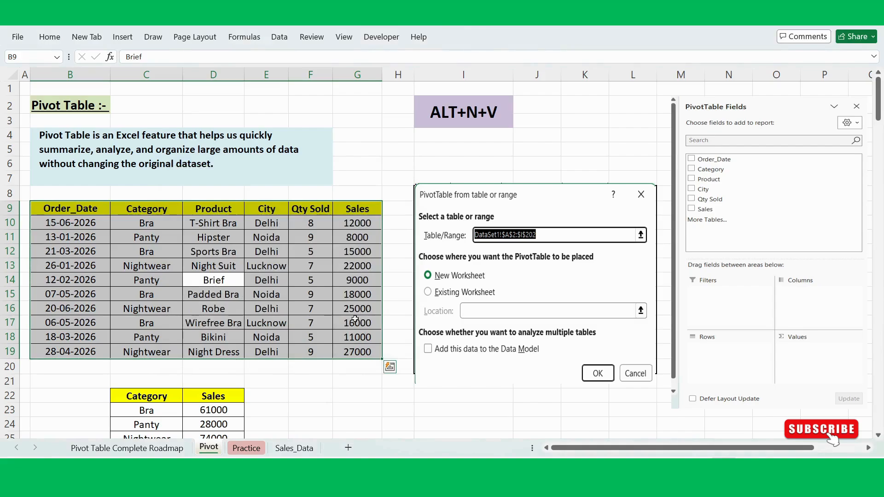
left_click(224, 298)
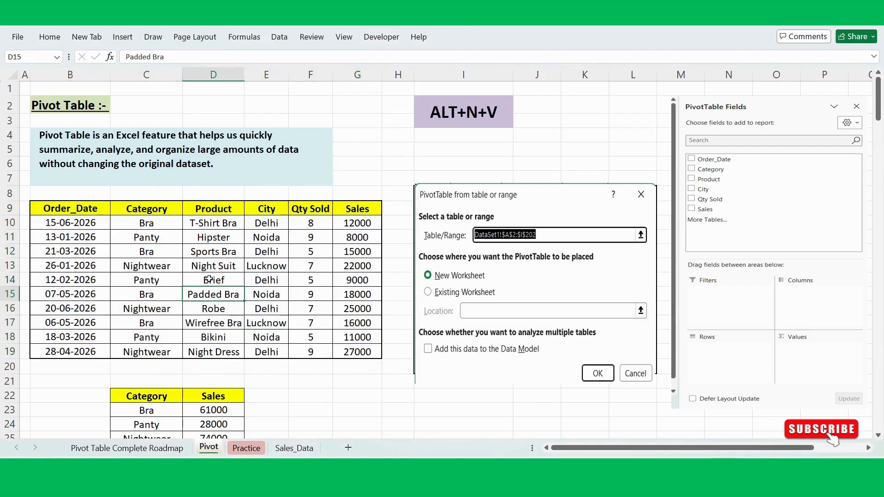
left_click(203, 279)
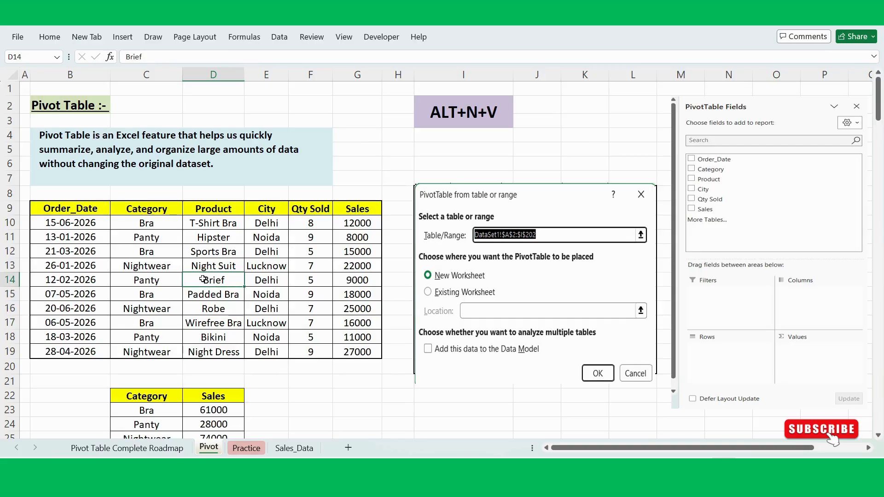
key("alt")
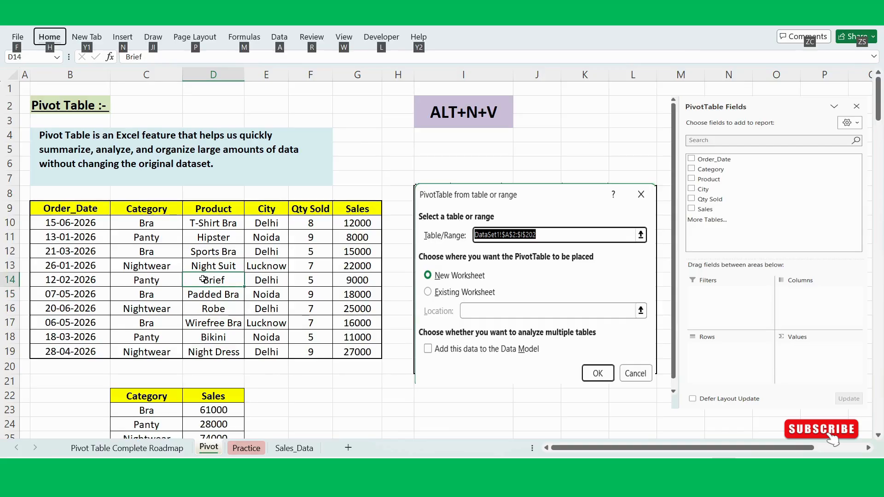
key("n")
key("v")
key("t")
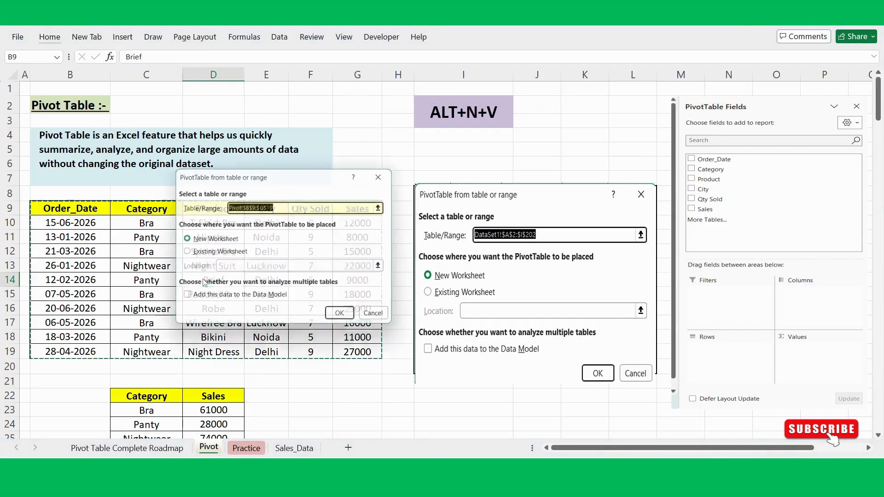
left_click_drag(311, 173, 284, 213)
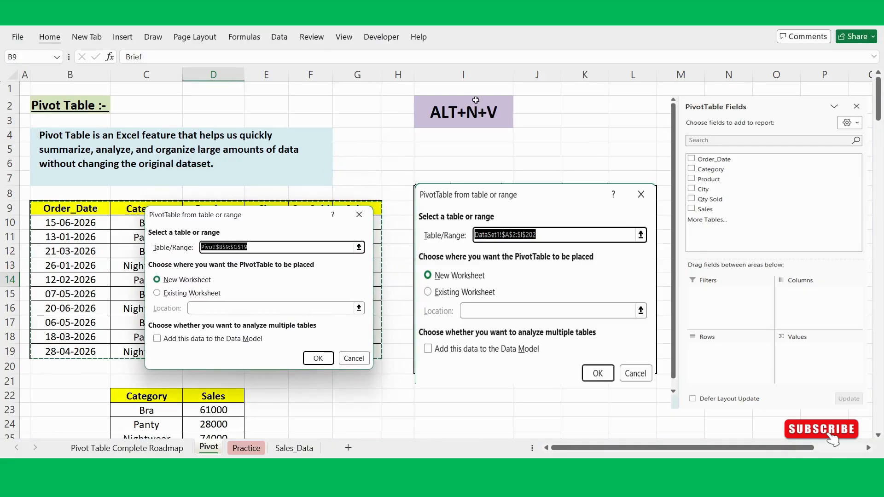
left_click(462, 113)
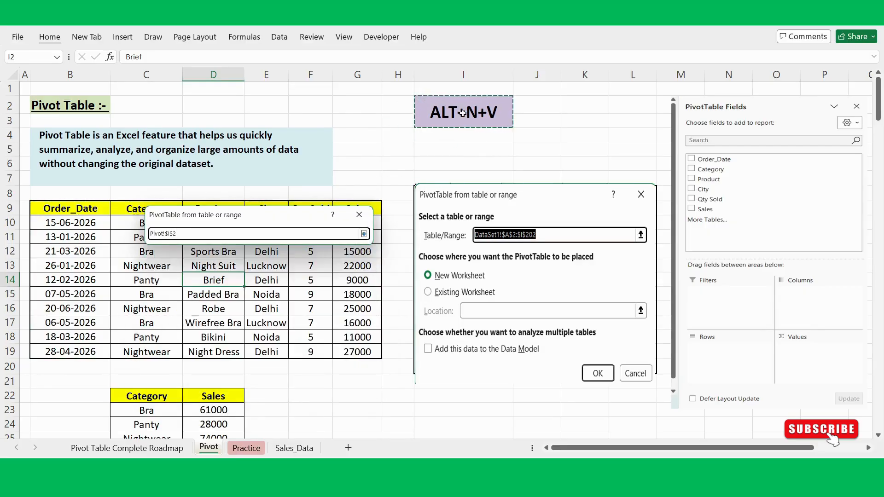
key("Return")
left_click(358, 219)
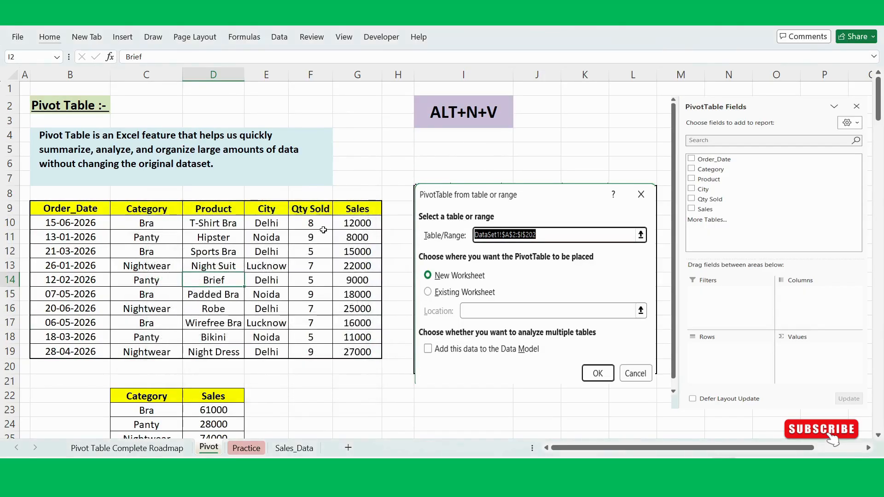
- Examine the extent of the sales table, from the Order_Date header through the Sales column, as the PivotTable source
left_click(214, 266)
left_click(218, 279)
mouse_move(74, 213)
left_mouse_down()
mouse_move(148, 223)
mouse_move(359, 307)
mouse_move(364, 355)
left_mouse_up()
left_click(209, 280)
mouse_move(57, 212)
left_mouse_down()
mouse_move(323, 304)
mouse_move(364, 341)
left_mouse_up()
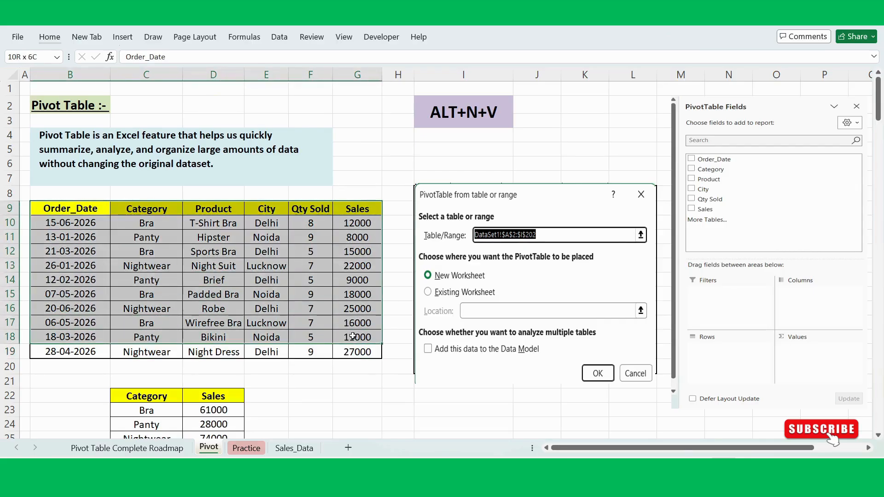
left_click(248, 266)
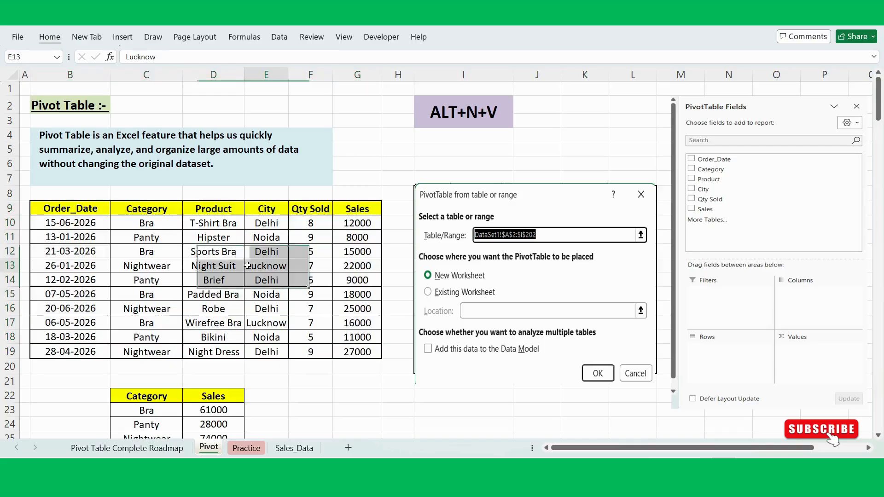
- Insert a PivotTable from the sales table Pivot!$B$9:$G$19 on a new worksheet
left_click(200, 282)
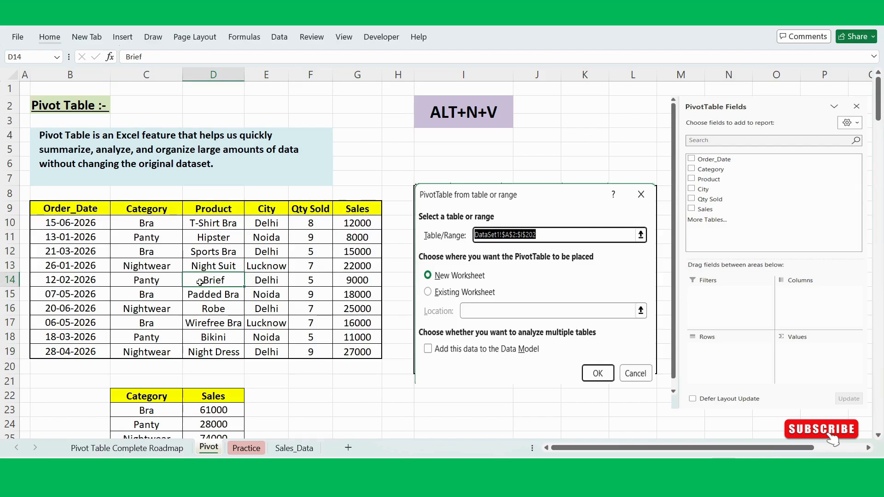
key("alt")
key("n")
key("v")
key("t")
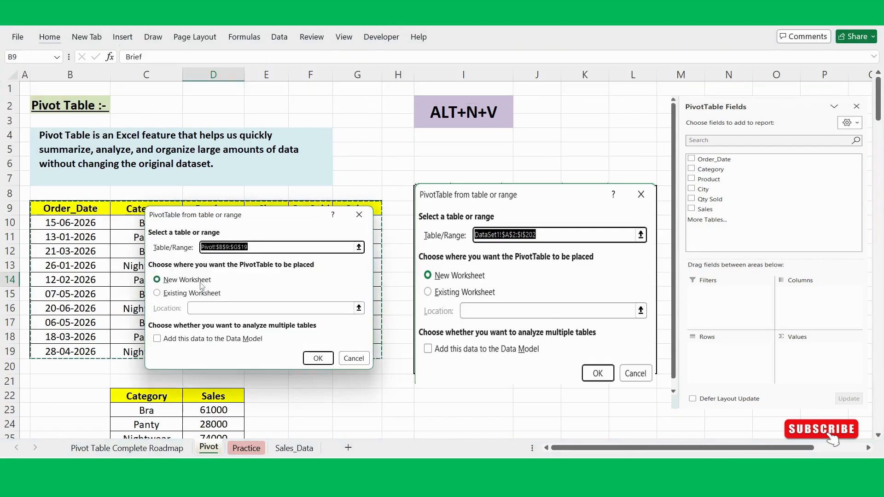
left_click_drag(283, 220, 313, 217)
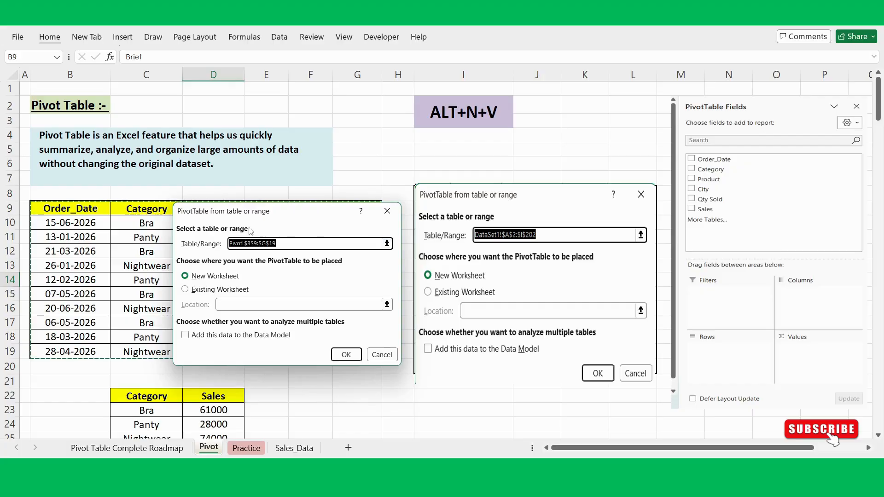
left_click_drag(279, 214, 517, 205)
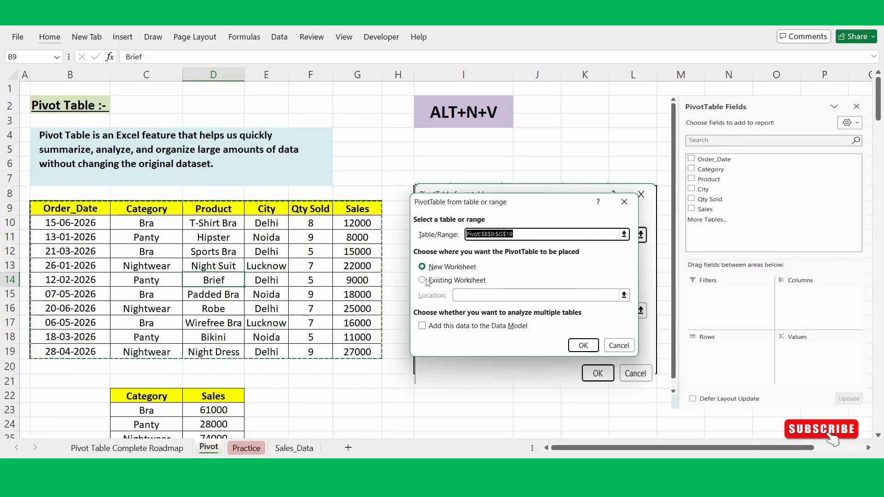
left_click(585, 352)
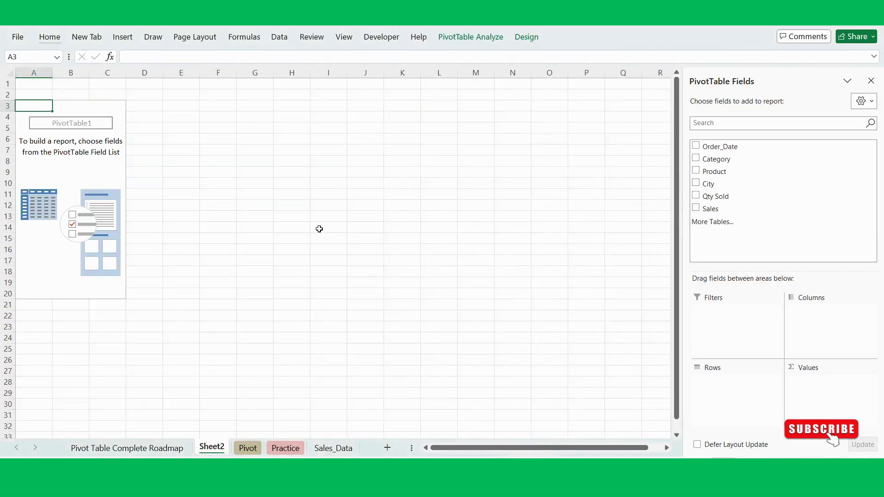
left_click(103, 166)
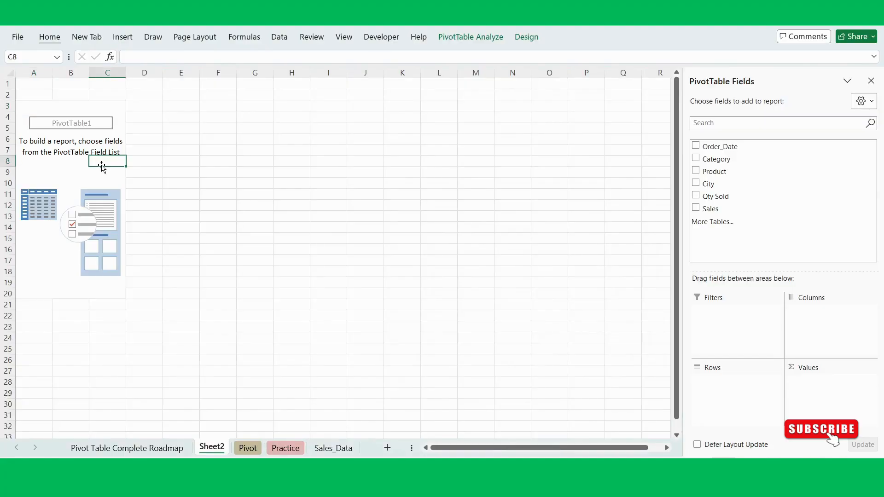
- Return to the Pivot sheet and insert another PivotTable from the sales table B9:G19, placed on the existing worksheet at F23
left_click(246, 449)
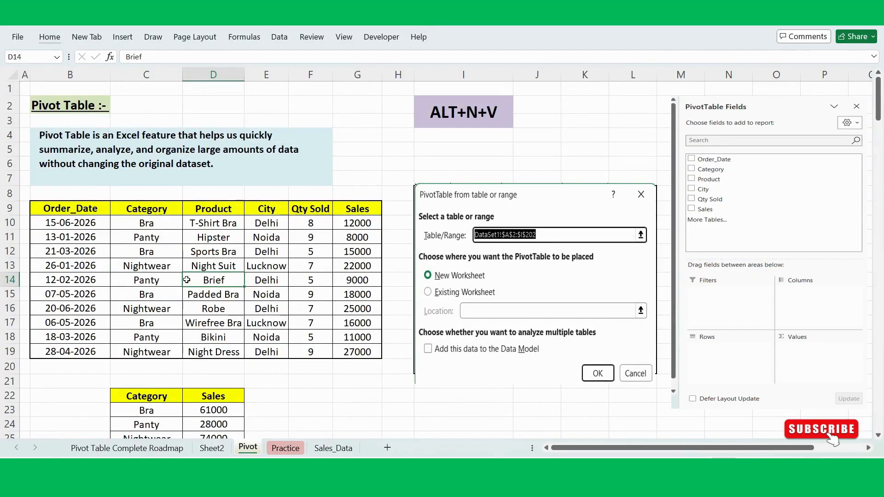
left_click(173, 282)
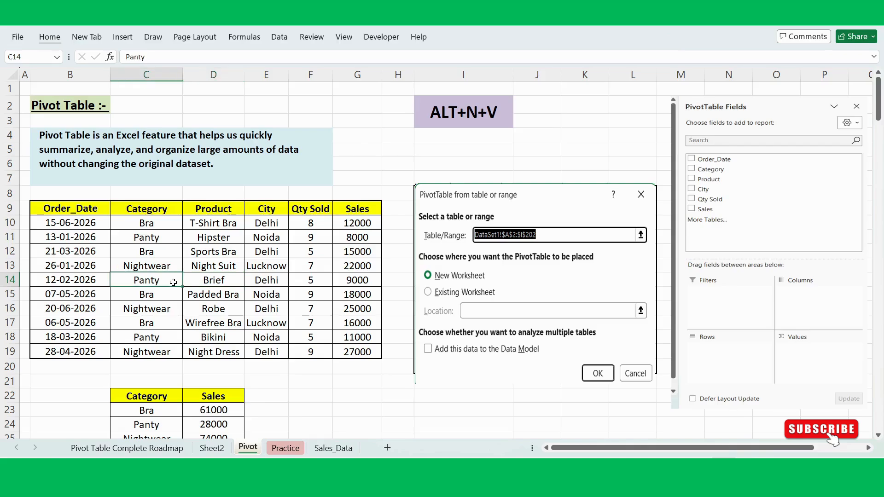
left_click(201, 281)
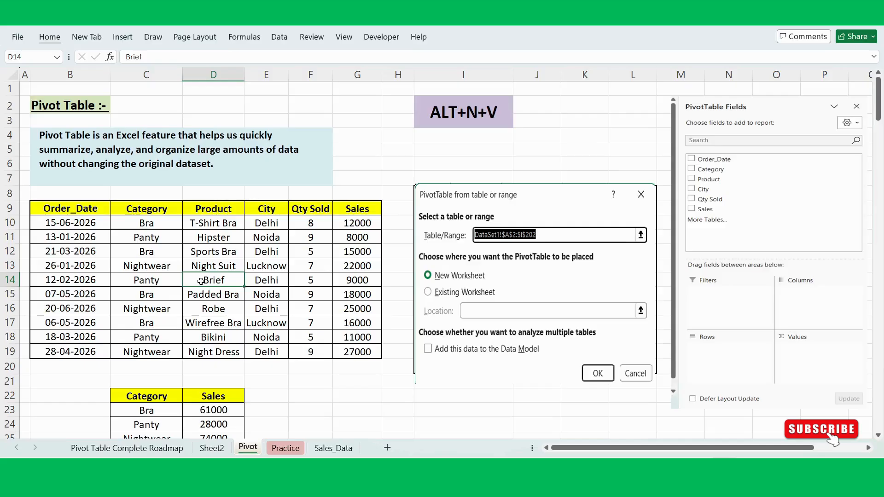
left_click(174, 278)
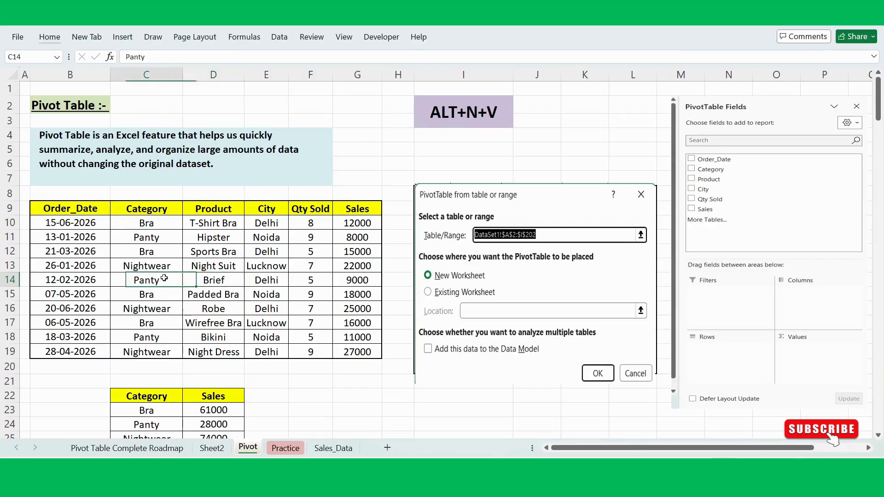
left_click(189, 280)
key("alt")
key("n")
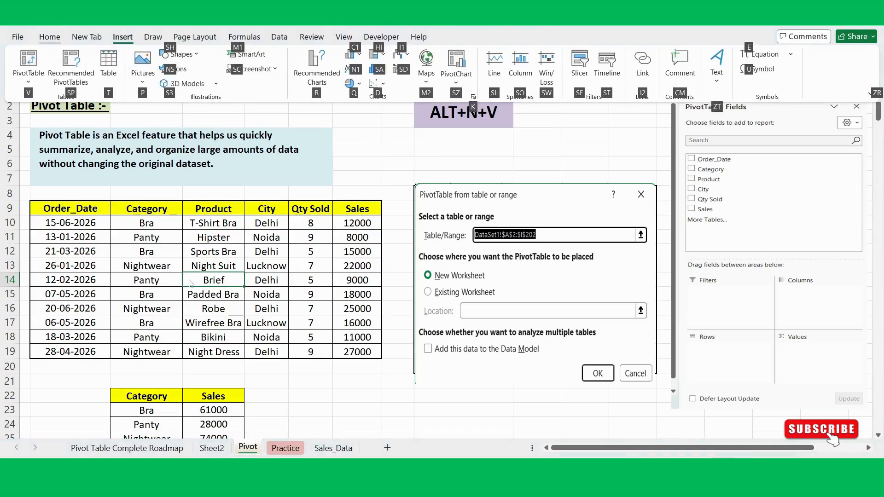
key("v")
key("t")
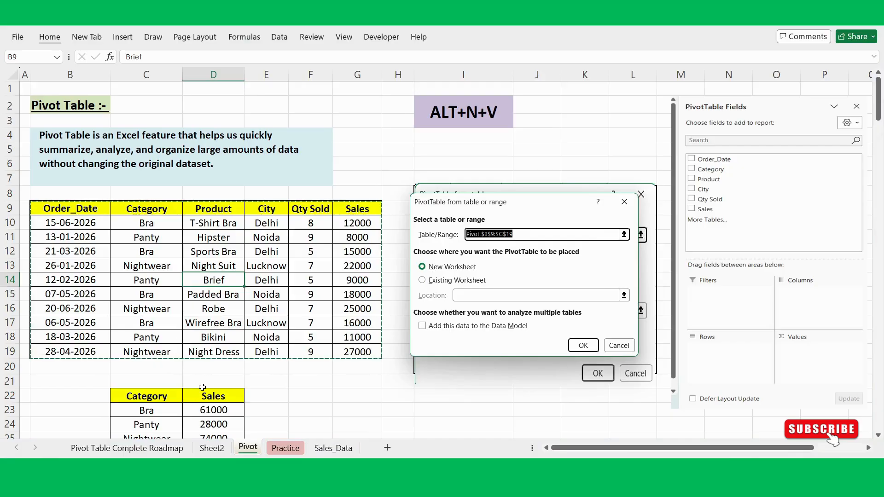
scroll(203, 387, "down", 1)
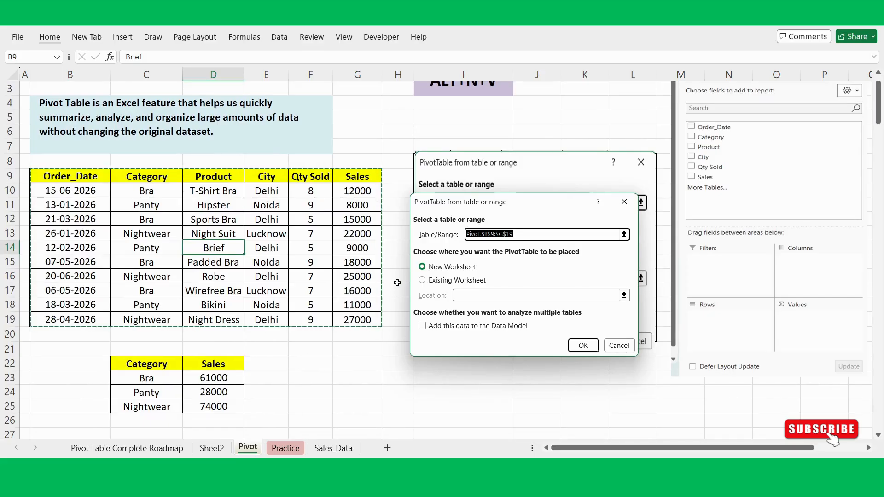
left_click(422, 281)
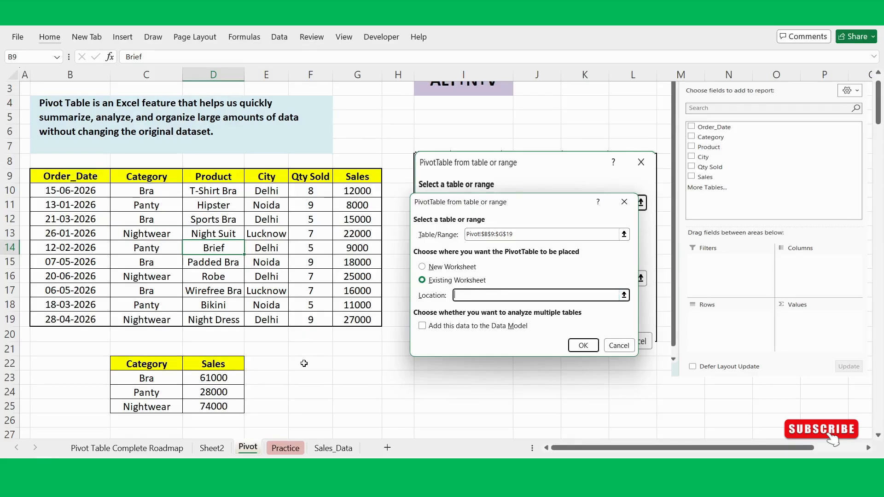
left_click(295, 380)
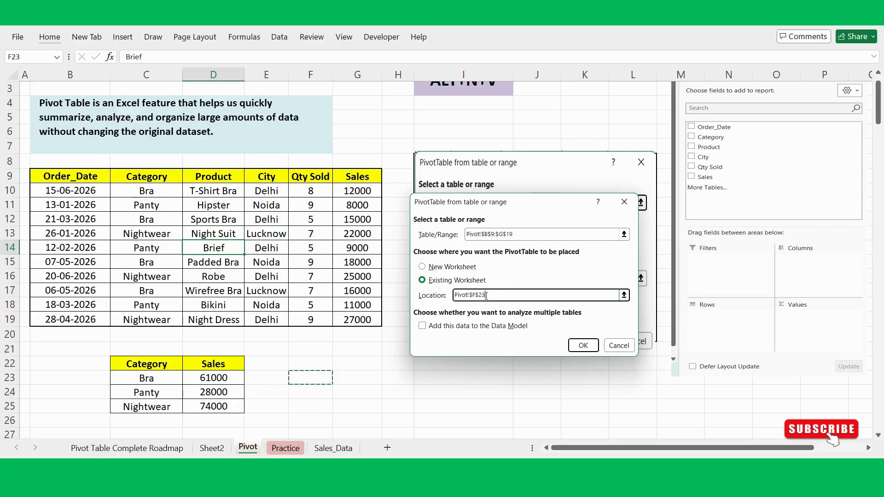
left_click(582, 345)
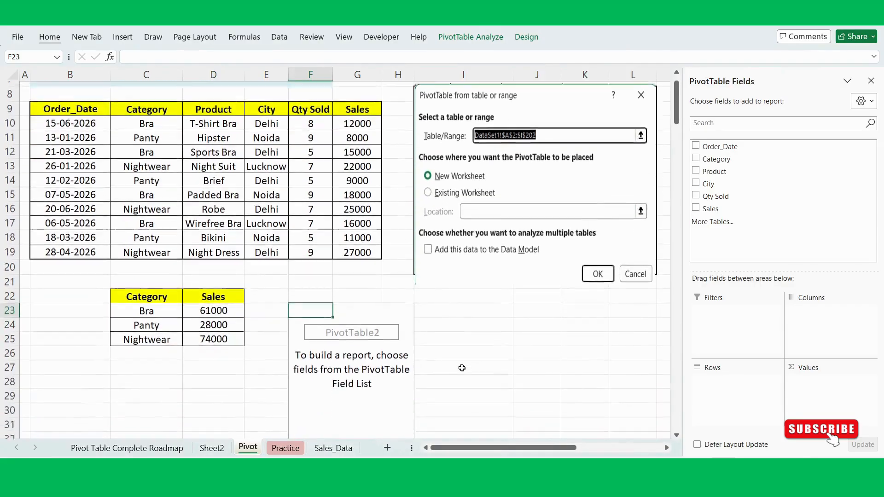
scroll(462, 369, "down", 3)
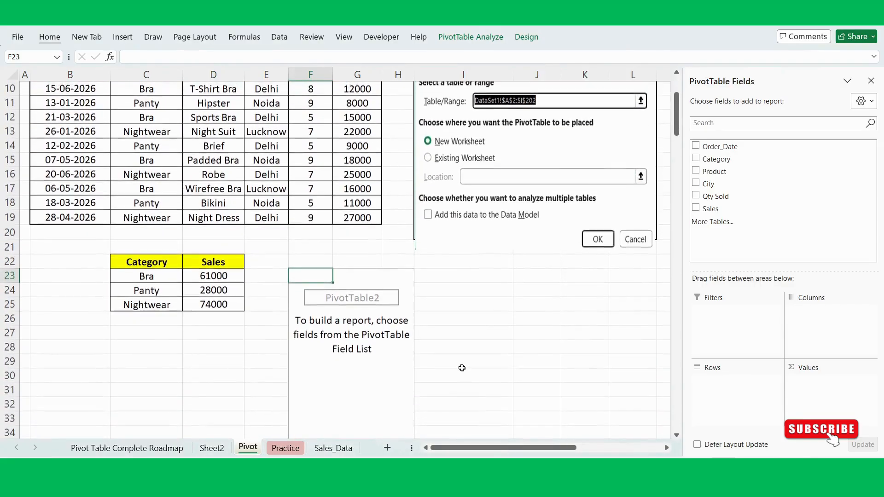
left_click(366, 334)
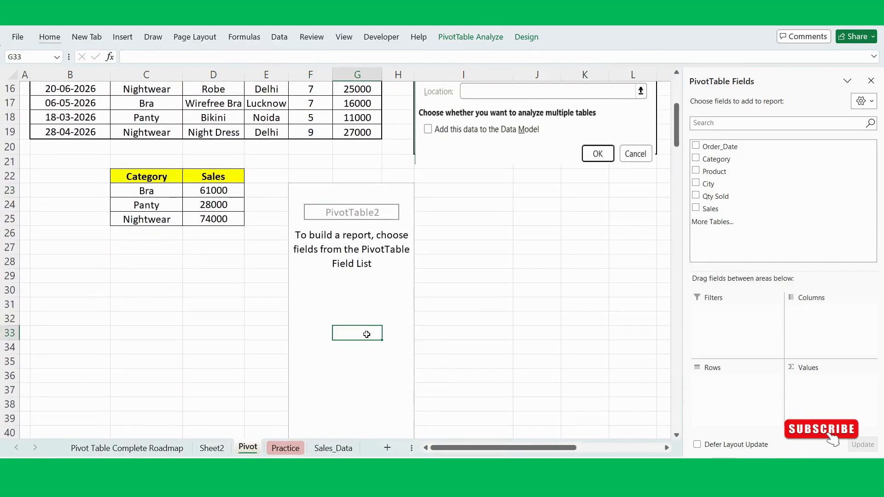
scroll(532, 274, "up", 4)
left_click(379, 372)
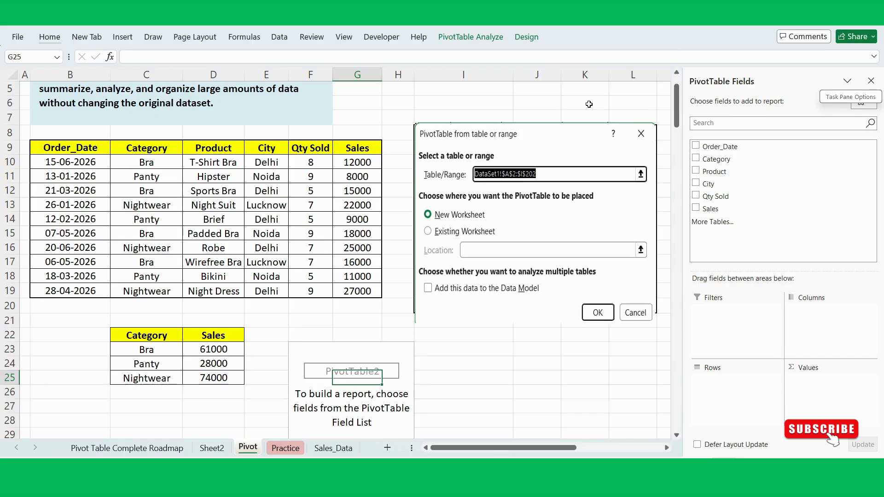
scroll(376, 392, "down", 2)
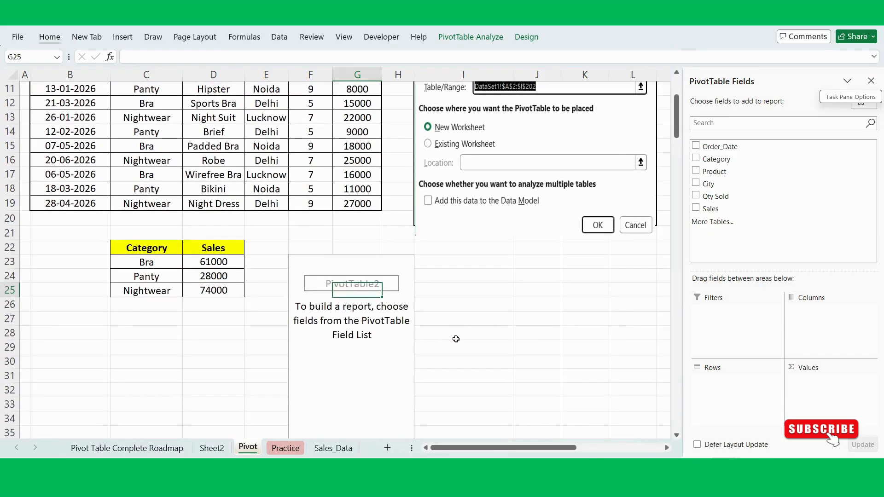
left_click(474, 349)
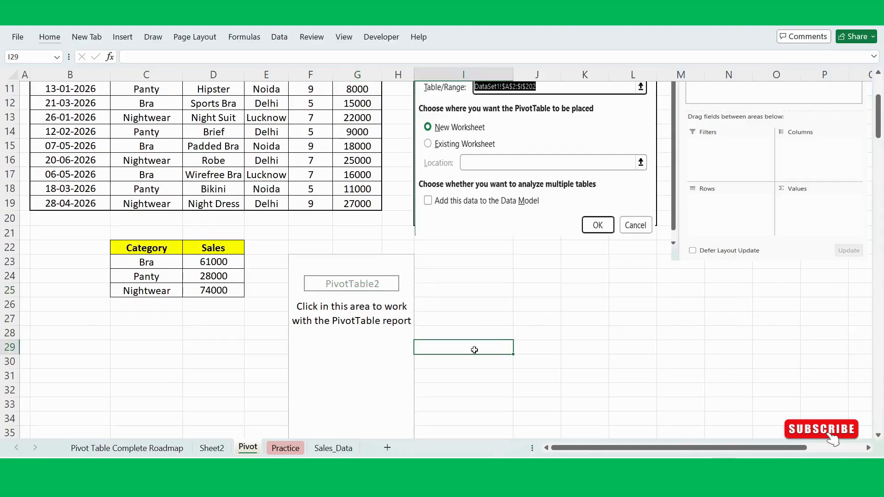
scroll(596, 296, "up", 4)
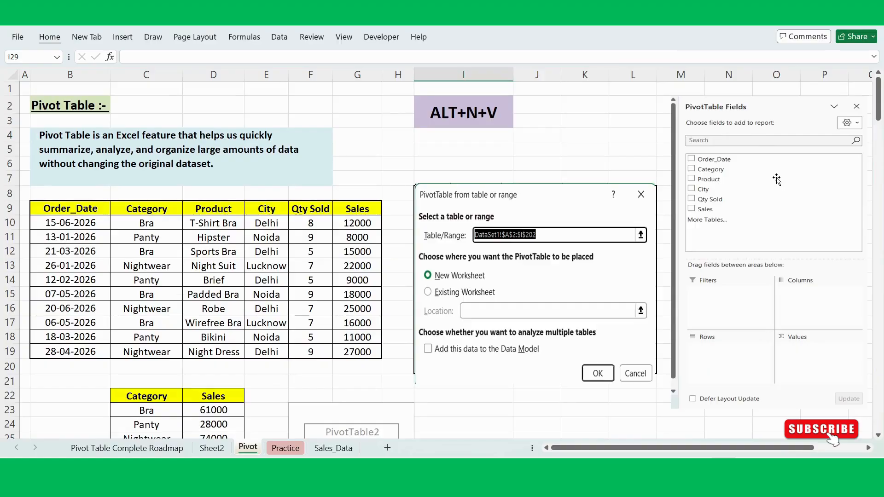
scroll(777, 179, "down", 3)
scroll(777, 179, "up", 2)
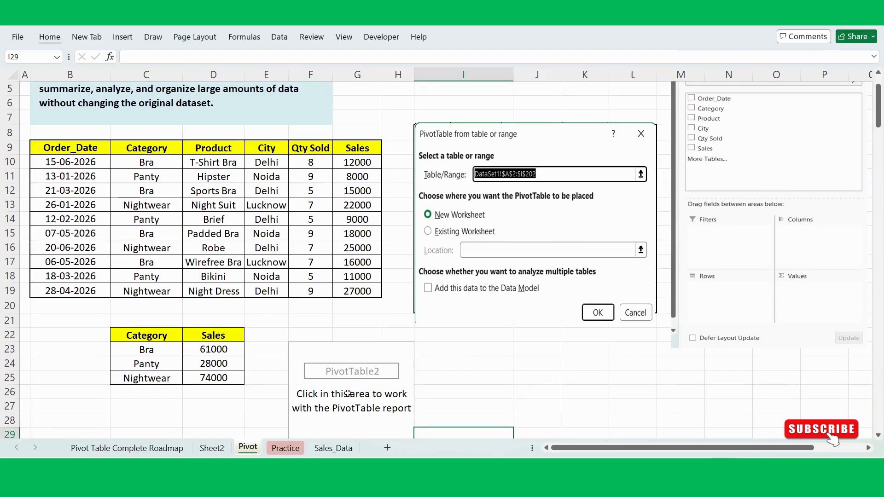
- Build the PivotTable at F23 on the Pivot sheet with Category in Rows and Sales summed in Values
left_click(348, 393)
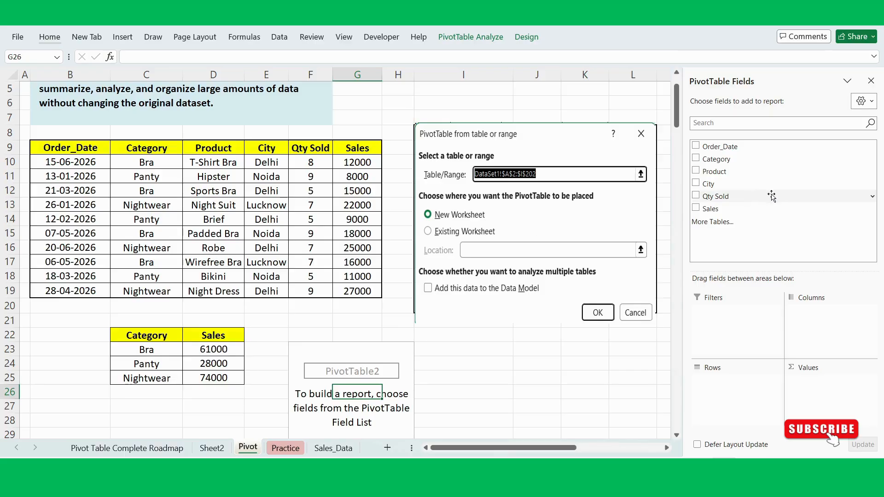
left_click_drag(717, 161, 737, 408)
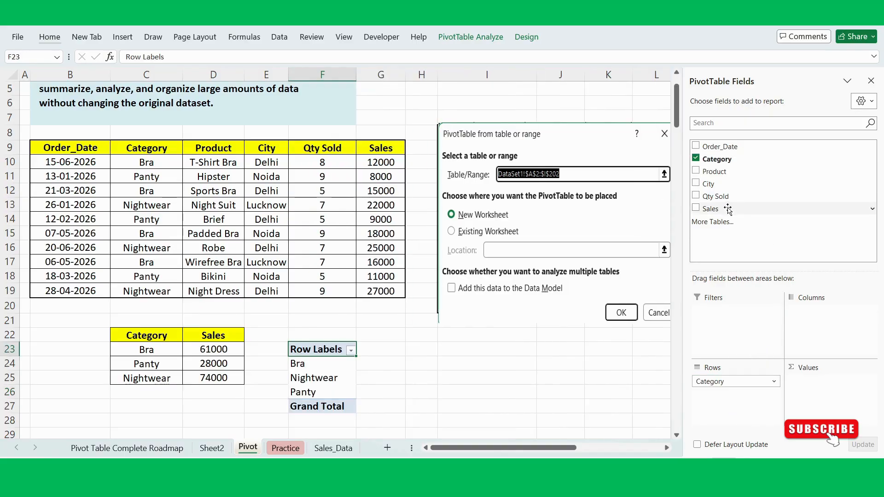
left_click_drag(716, 210, 833, 405)
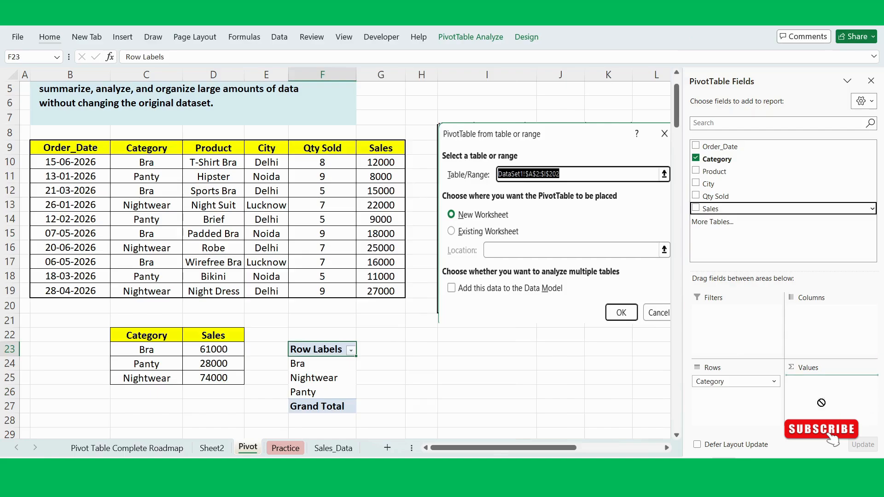
left_click(556, 404)
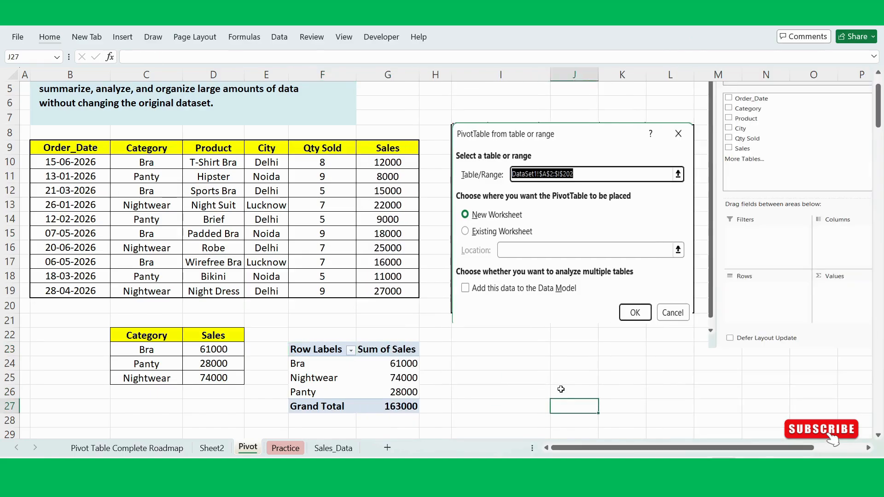
- Compare the SUMIF category summary in C22:D25 with the PivotTable in F23:G27, checking the formula in D23
scroll(154, 340, "up", 1)
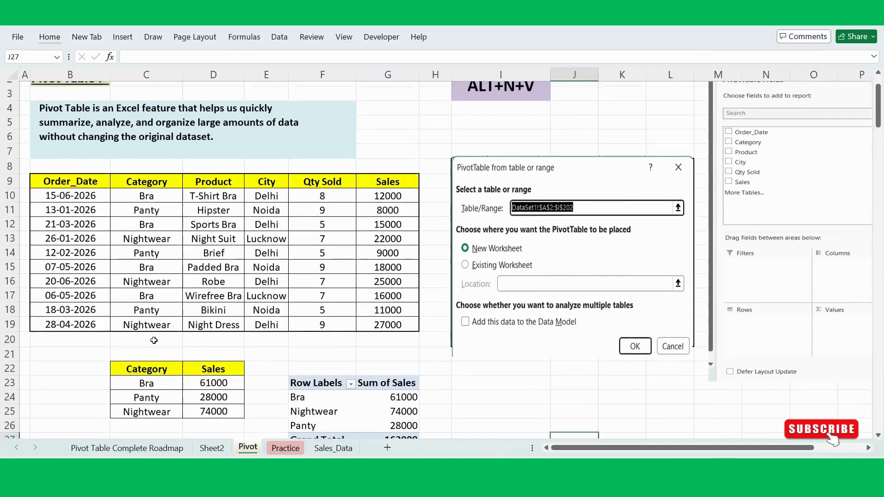
left_click(215, 379)
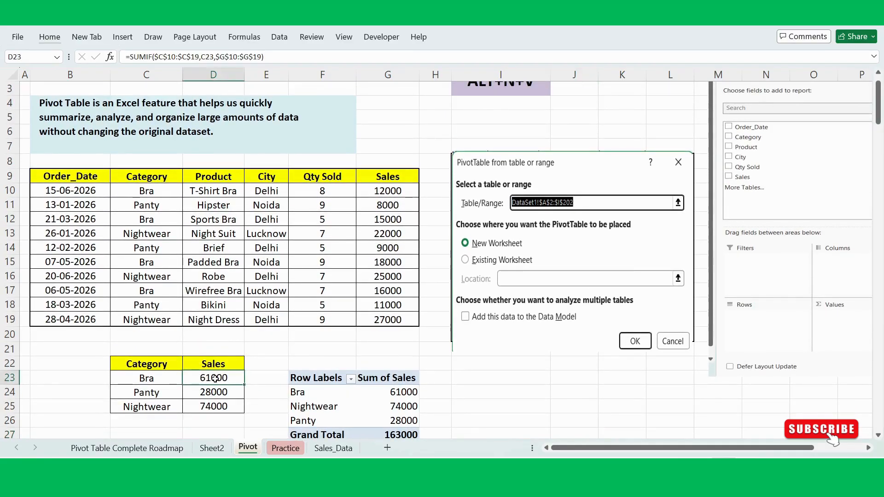
scroll(215, 379, "up", 1)
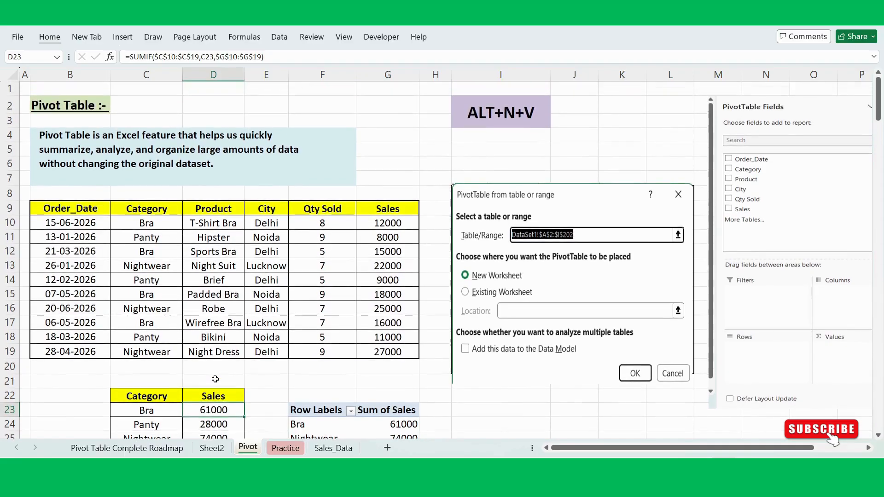
scroll(297, 365, "down", 3)
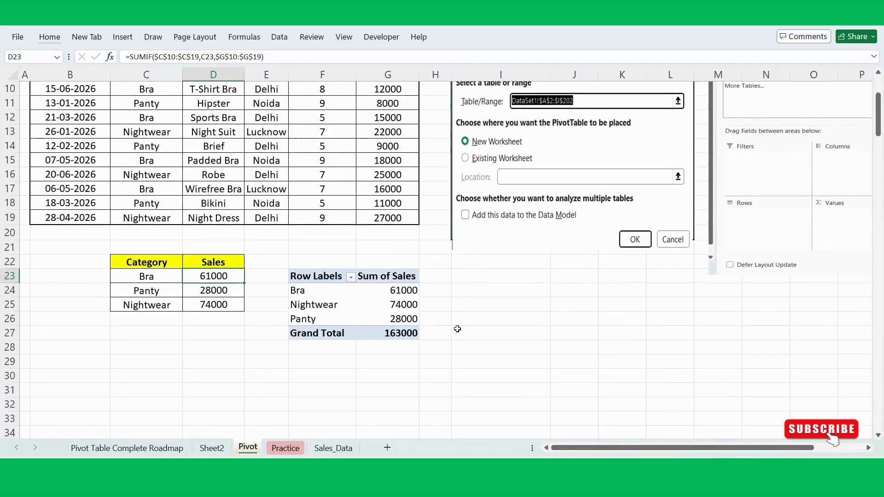
left_click(457, 329)
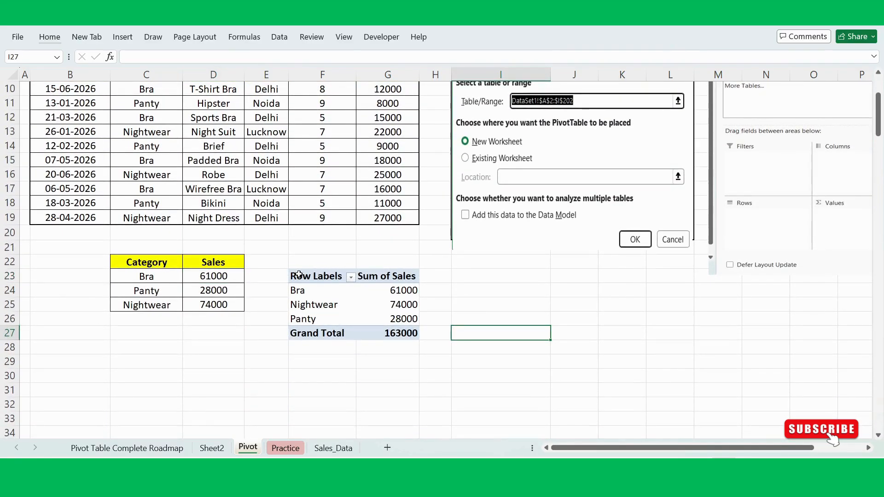
left_click_drag(299, 275, 406, 332)
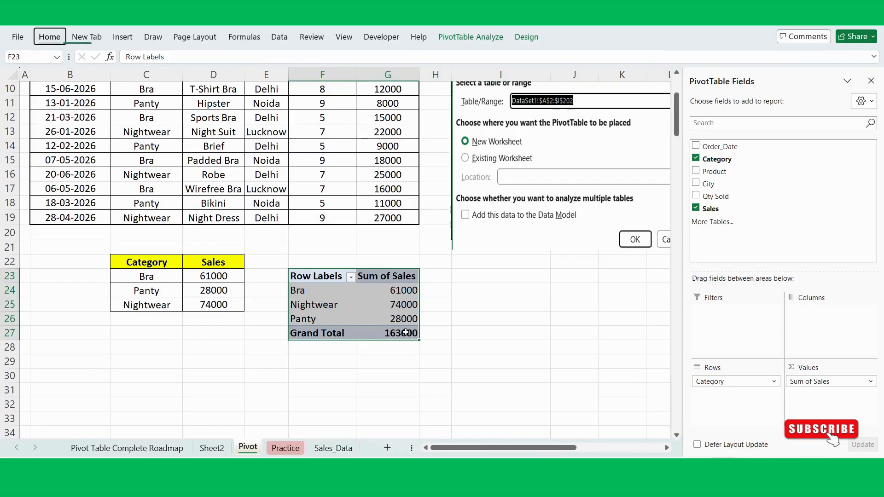
left_click(479, 343)
scroll(479, 342, "up", 2)
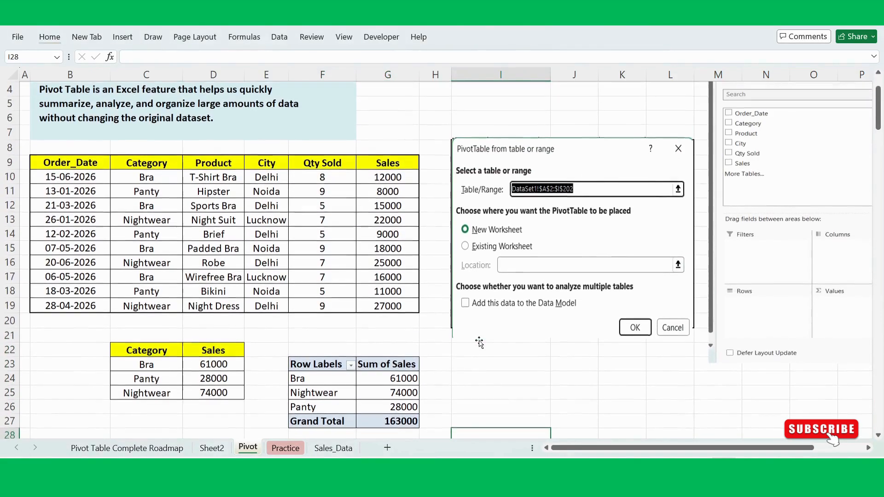
scroll(460, 364, "up", 1)
left_click(375, 362)
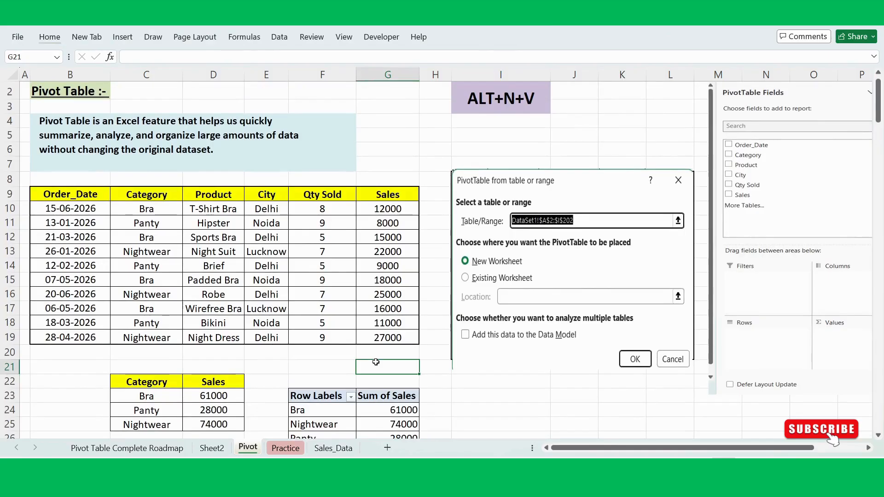
left_click(328, 363)
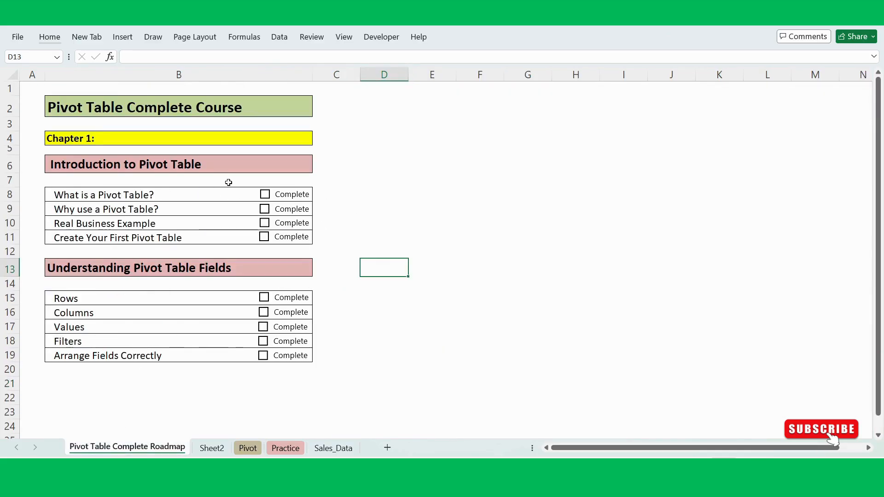
- On the Pivot Table Complete Roadmap sheet, mark "What is a Pivot Table?" and "Why use a Pivot Table?" as complete
left_click(264, 193)
left_click(266, 209)
left_click(399, 243)
left_click(391, 296)
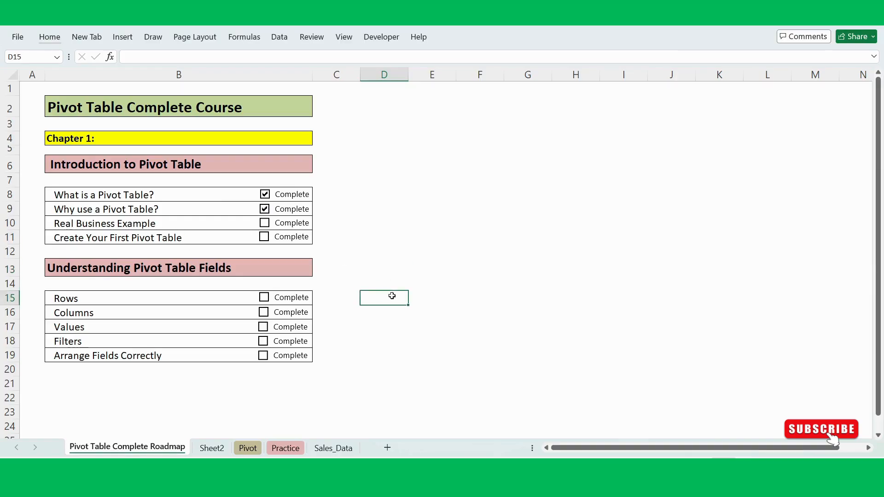
- Delete Sheet2, which holds the empty PivotTable, and confirm its permanent removal
left_click(214, 448)
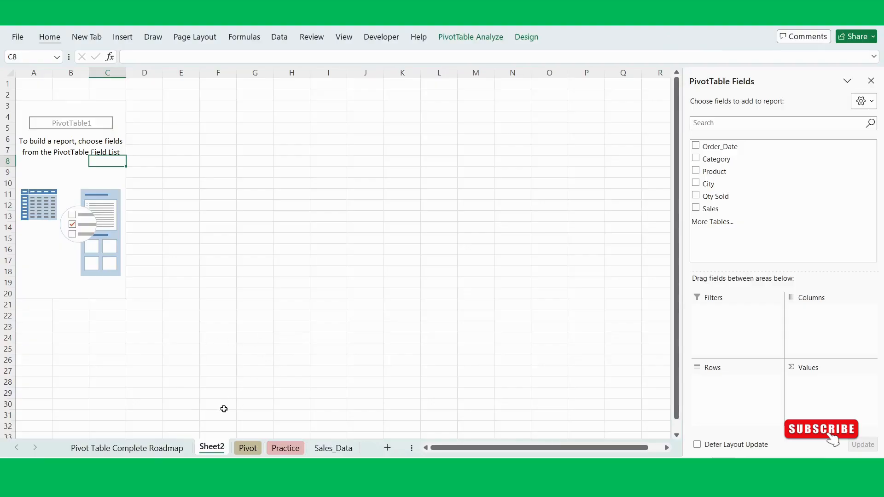
right_click(212, 448)
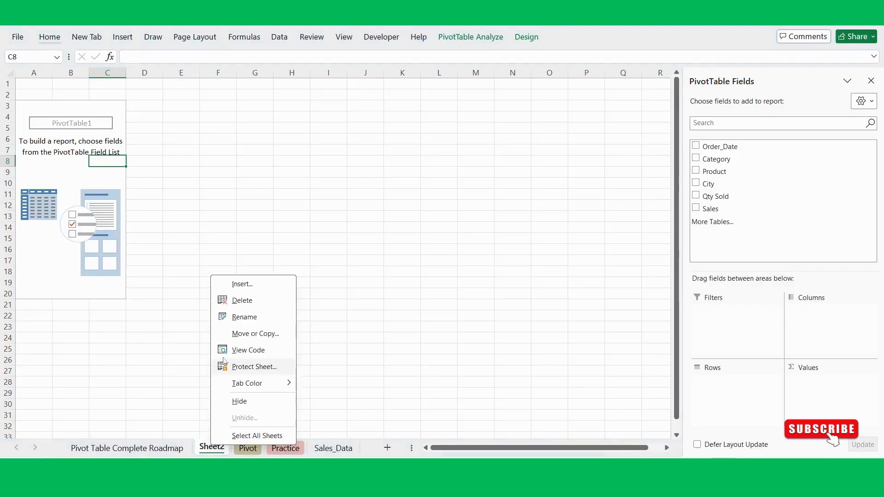
left_click(265, 300)
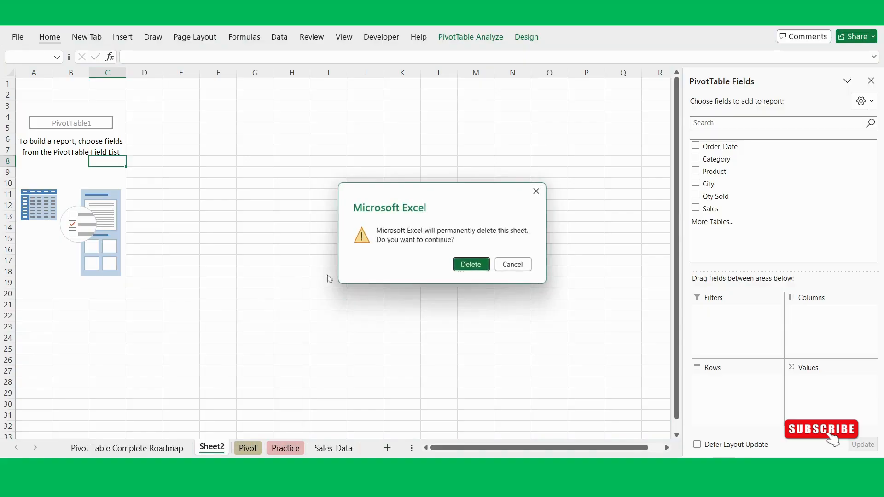
left_click(466, 268)
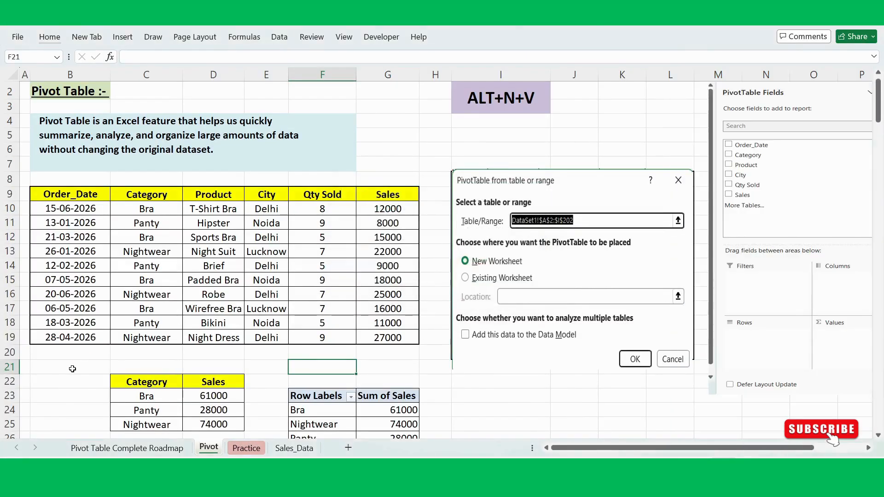
left_click(72, 369)
- Return to the roadmap sheet briefly, then open the Practice sheet and widen its Order_ID and Order_Date columns
left_click(137, 446)
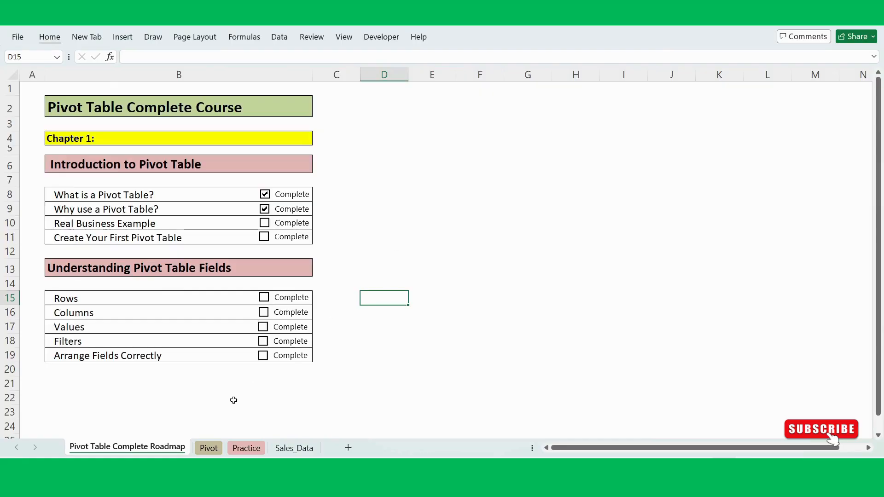
left_click(242, 450)
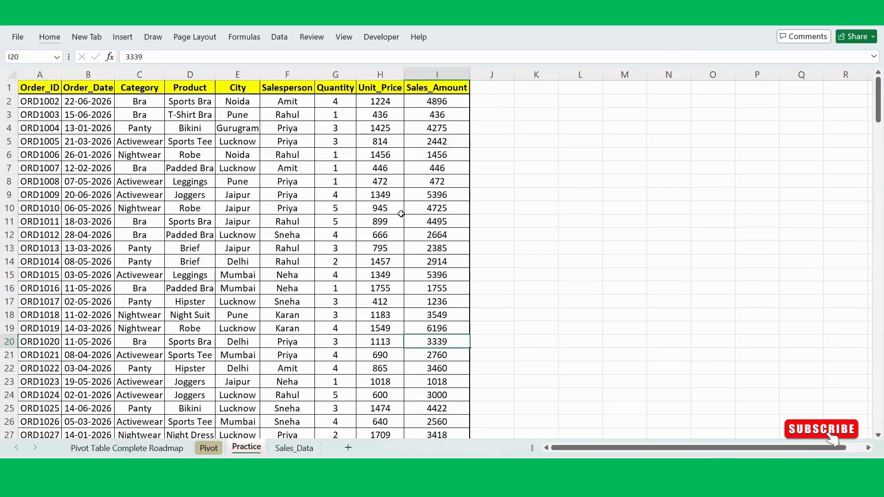
key("Left")
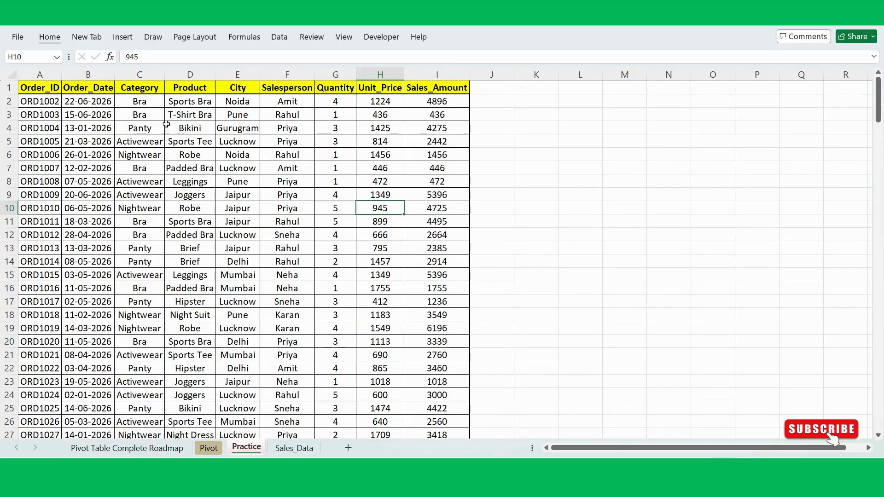
double_click(115, 74)
double_click(62, 74)
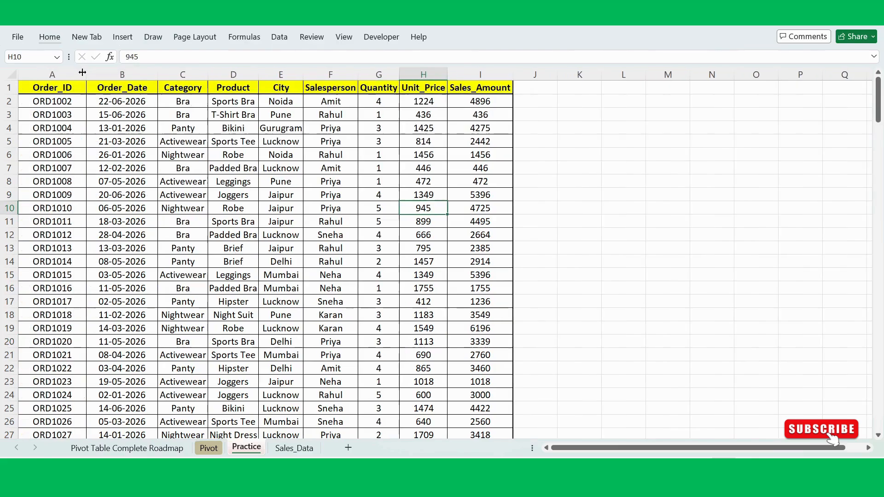
- Review the Practice table's column headers one by one, from Order_ID in A1 through Sales_Amount in I1
left_click(61, 87)
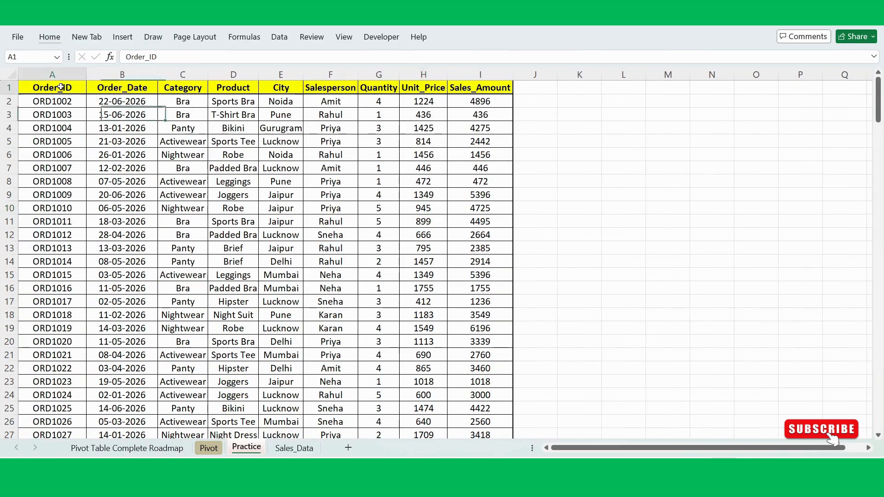
left_click(123, 86)
left_click(177, 83)
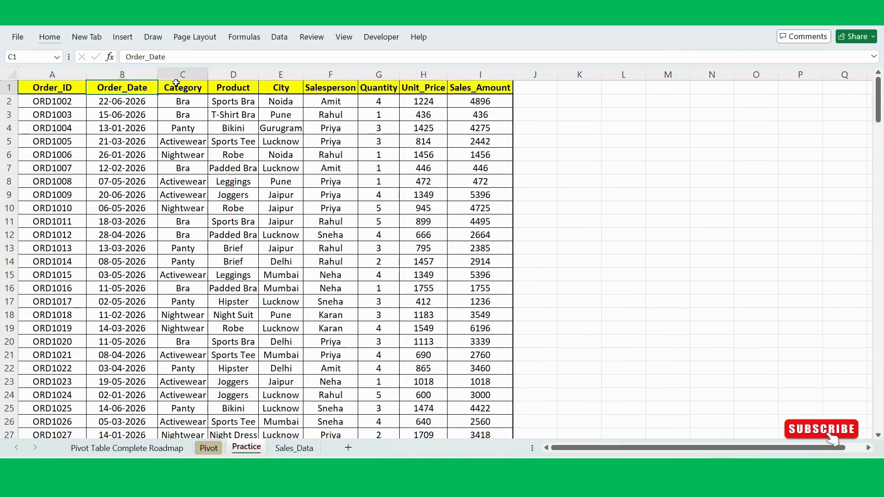
left_click(226, 84)
left_click(280, 74)
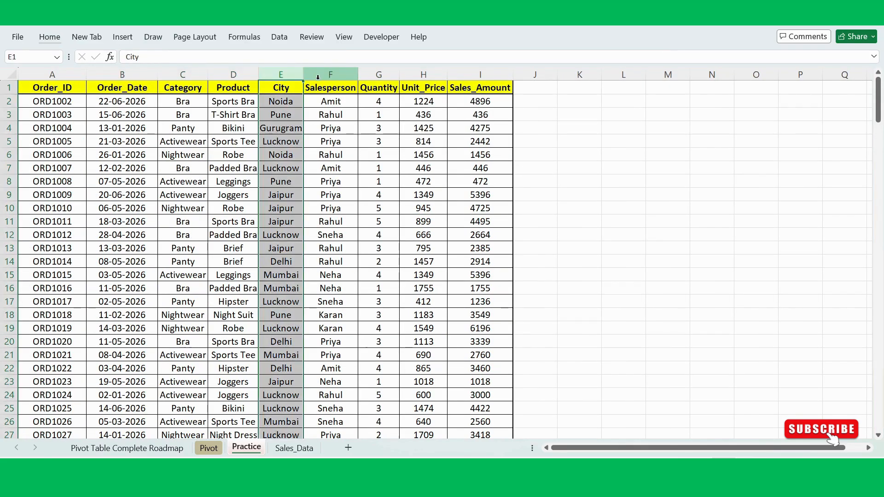
left_click(345, 87)
left_click(374, 88)
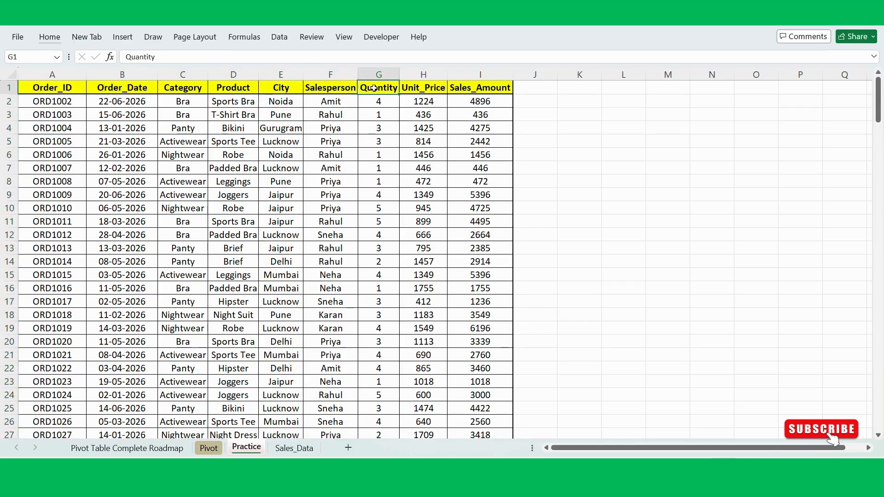
left_click(428, 87)
left_click(473, 87)
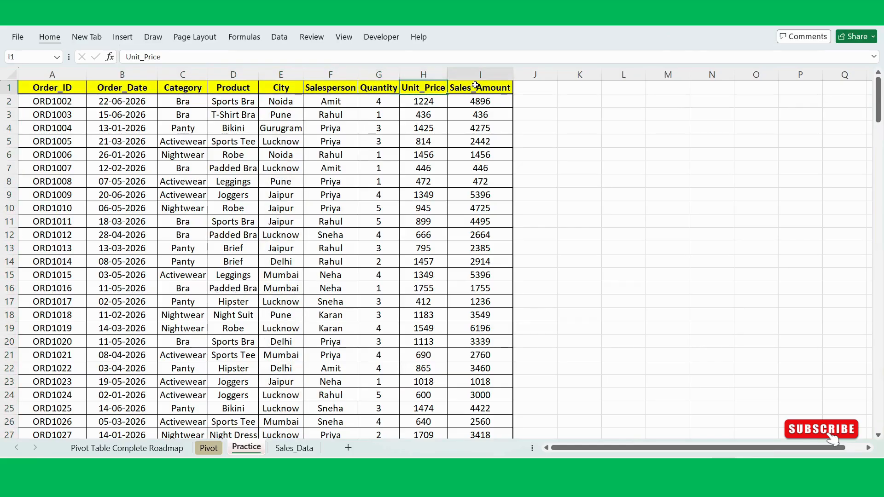
- Widen the Product and City columns of the Practice table so their entries have more room
left_click(293, 230)
left_click(256, 248)
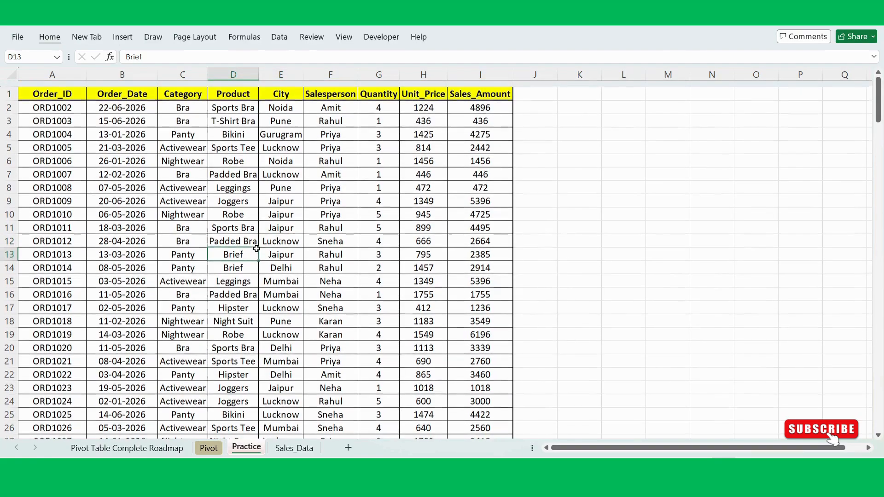
left_click_drag(257, 81, 332, 78)
left_click(295, 151)
left_click(304, 126)
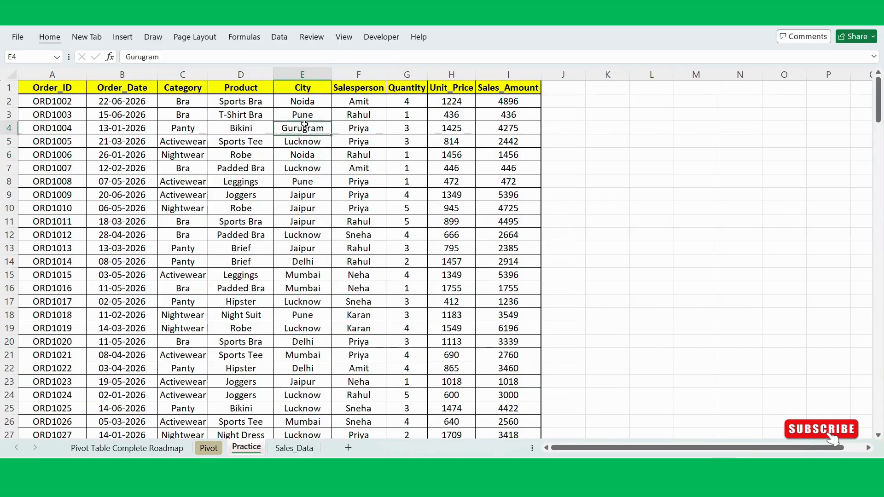
- Examine the City entries in E1:E6 and the empty range K6:K13 beside the Practice table
left_click(316, 180)
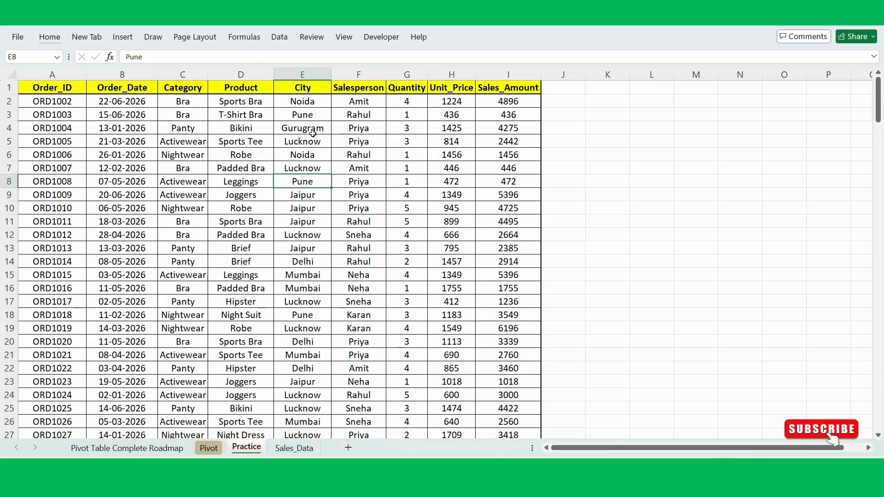
left_click_drag(303, 86, 302, 151)
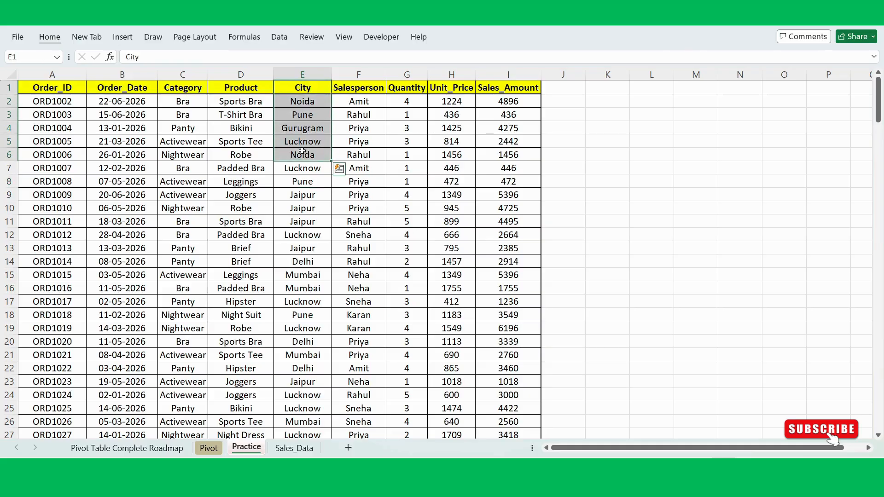
left_click_drag(598, 153, 606, 247)
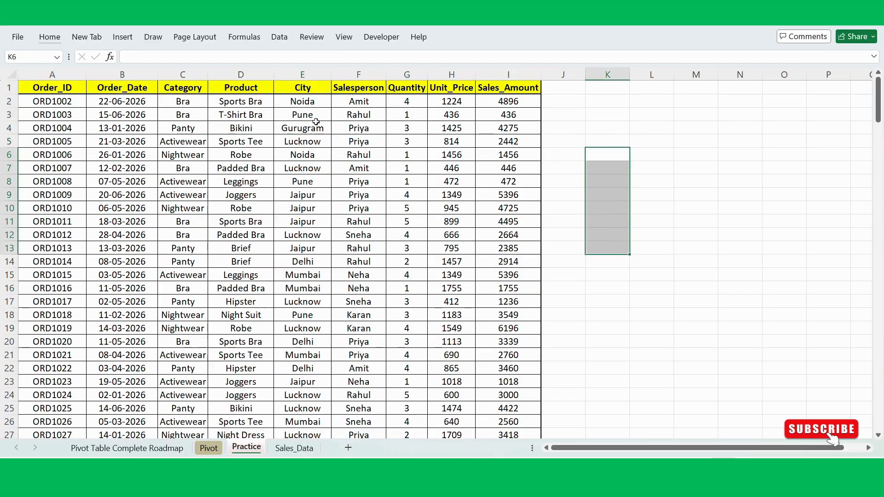
- Compare the Practice table's City column and first Sales_Amount entries with the empty area in column K
left_click(299, 74)
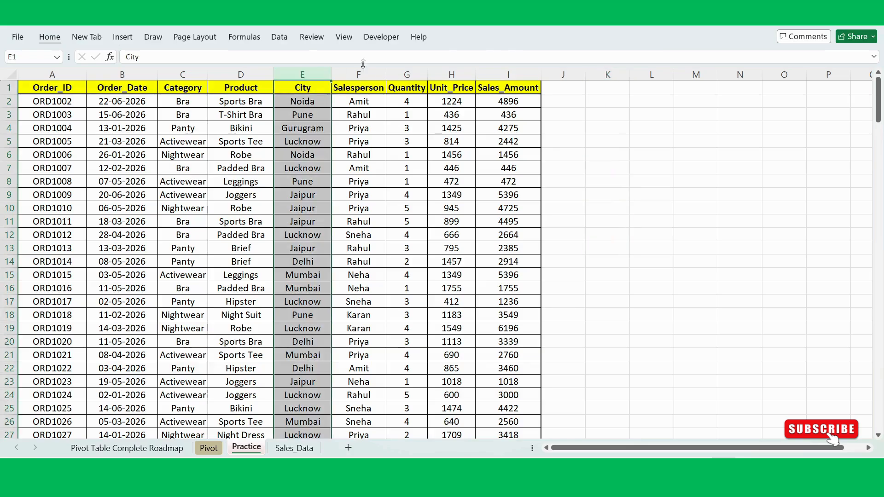
left_click(607, 74)
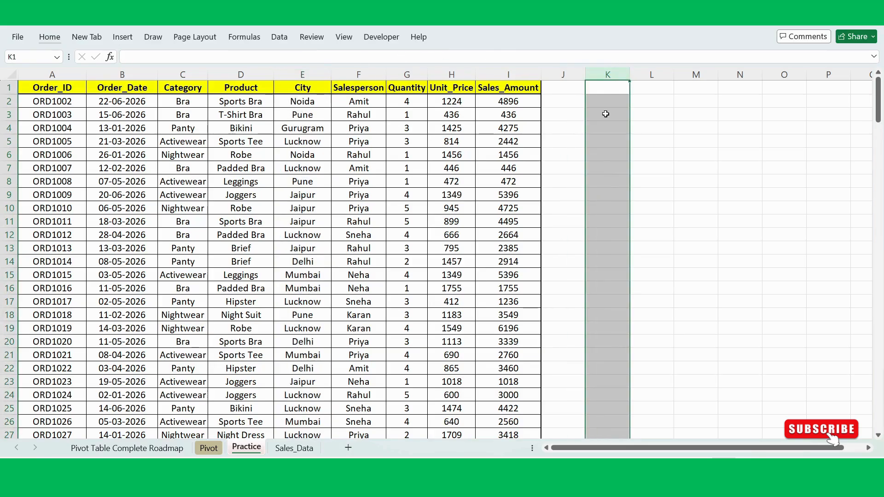
left_click(596, 143)
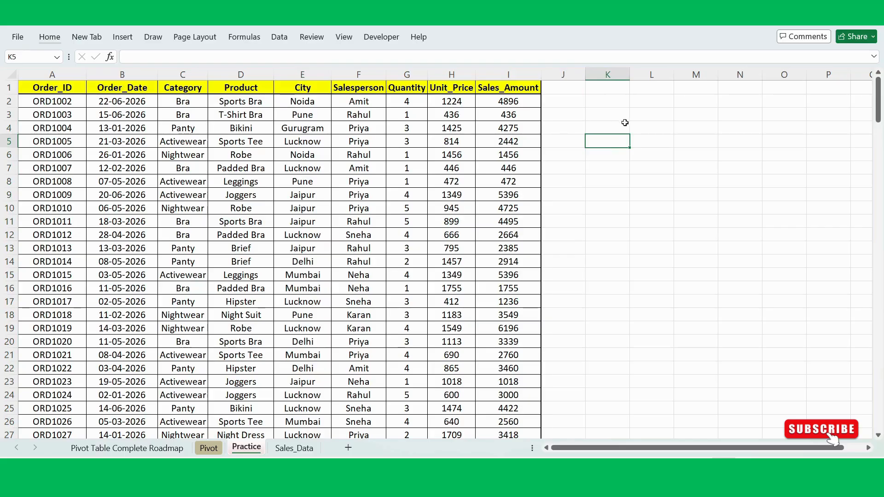
left_click_drag(610, 146, 609, 232)
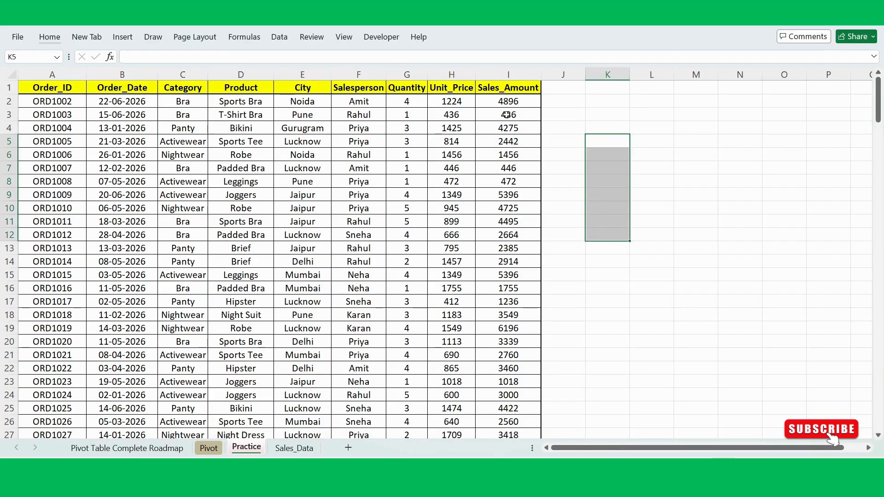
left_click_drag(503, 103, 508, 196)
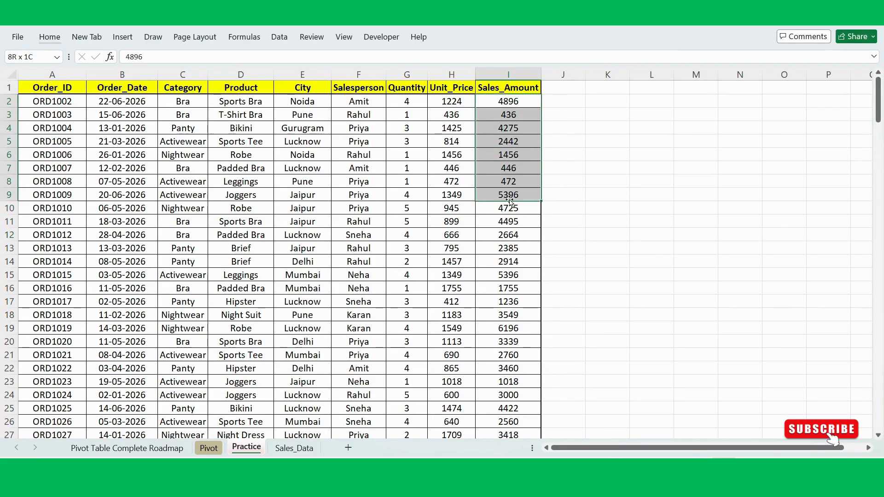
left_click(637, 176)
left_click(413, 235)
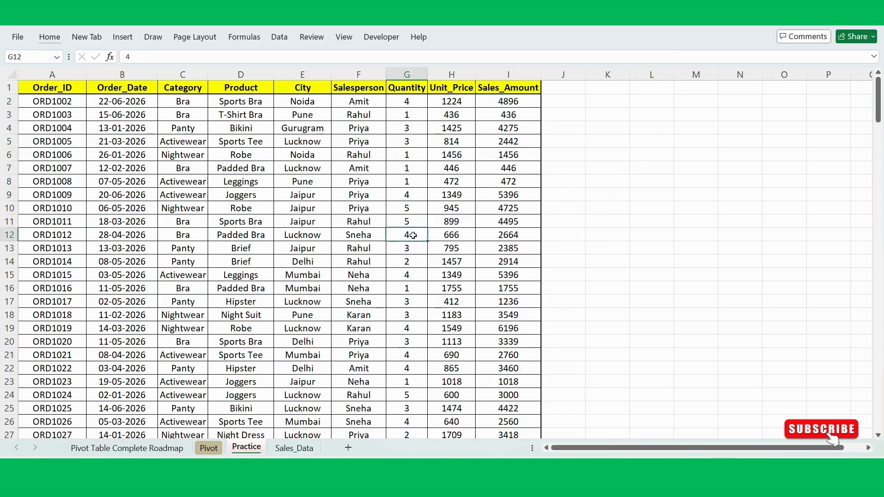
left_click(327, 218)
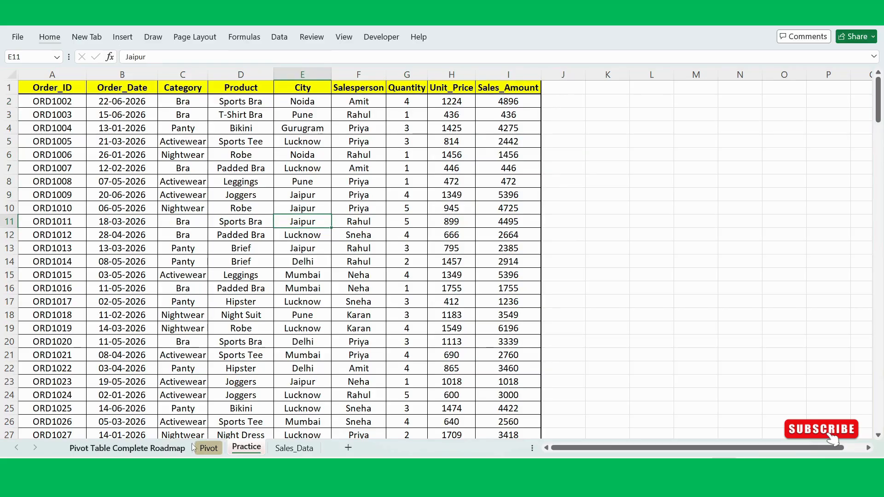
- Check the category sales summaries on the Pivot sheet, then return to the Product entries on the Practice sheet
left_click(208, 448)
scroll(209, 333, "down", 2)
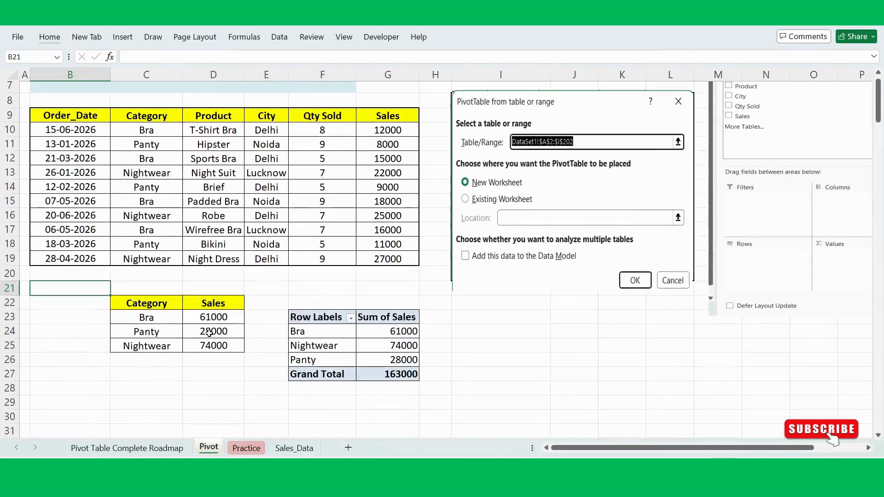
left_click(246, 448)
left_click(336, 287)
left_click(269, 250)
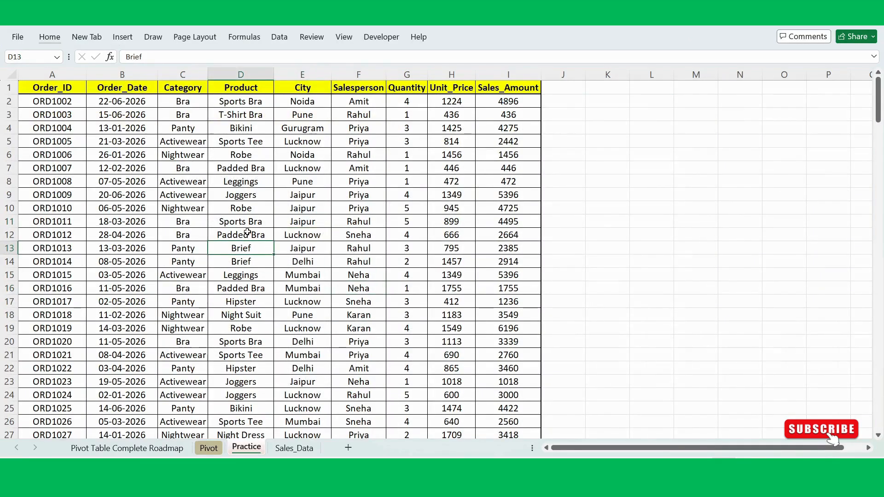
left_click(259, 224)
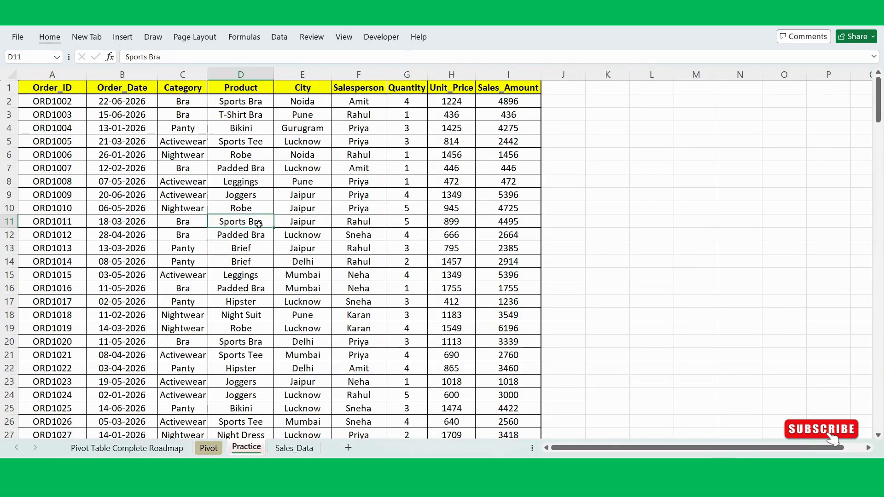
- Insert a PivotTable from Practice!$A$1:$I$201 on the existing Practice worksheet, starting at cell K5
left_click(240, 240)
key("alt")
key("n")
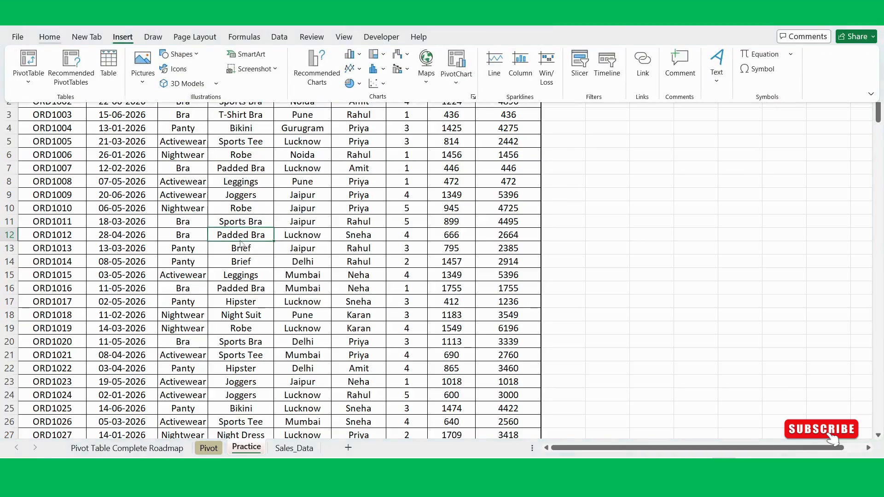
key("v")
key("t")
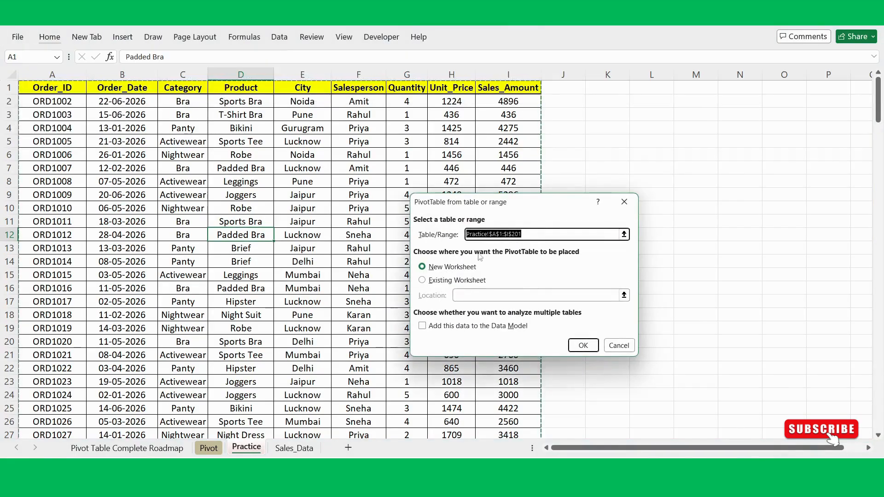
left_click(422, 281)
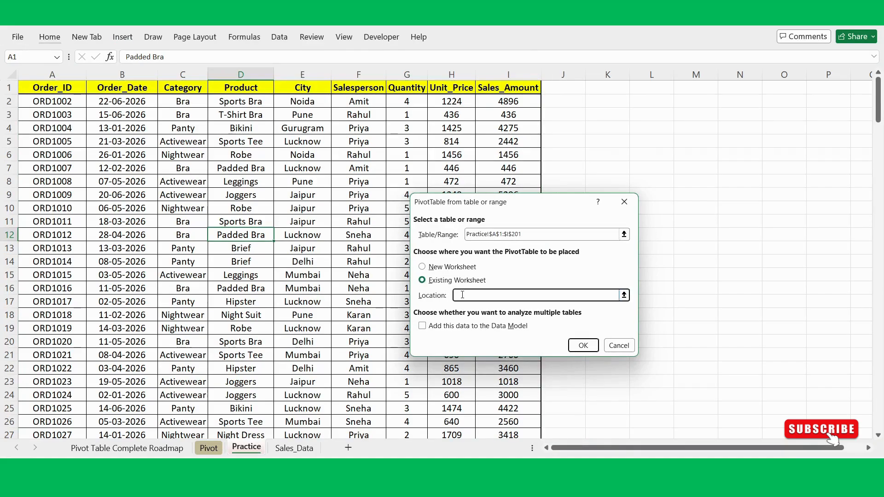
left_click(606, 139)
left_click(584, 346)
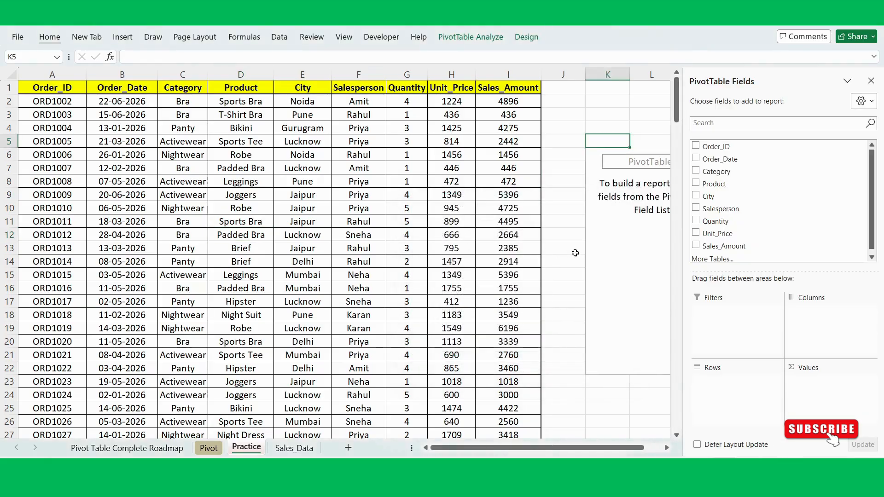
- Examine the empty PivotTable at K5 and its field list, selecting cells outside and inside the report area
scroll(575, 253, "left", 2)
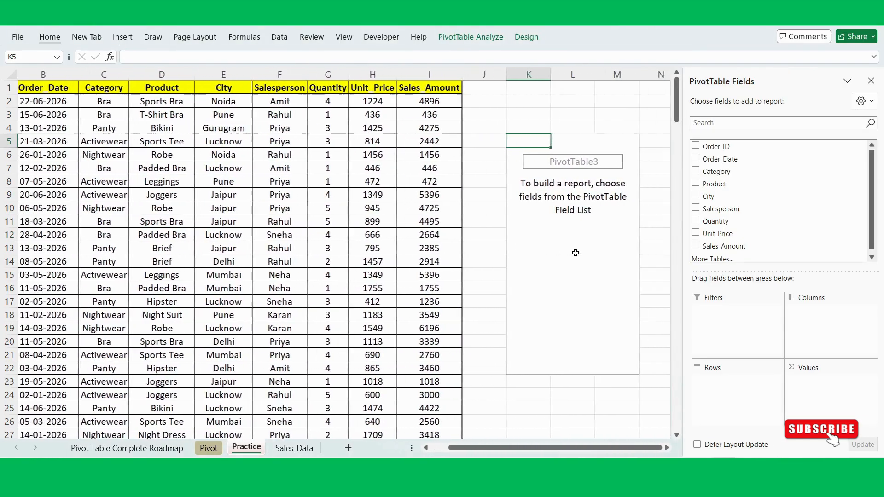
scroll(576, 253, "left", 1)
left_click(561, 234)
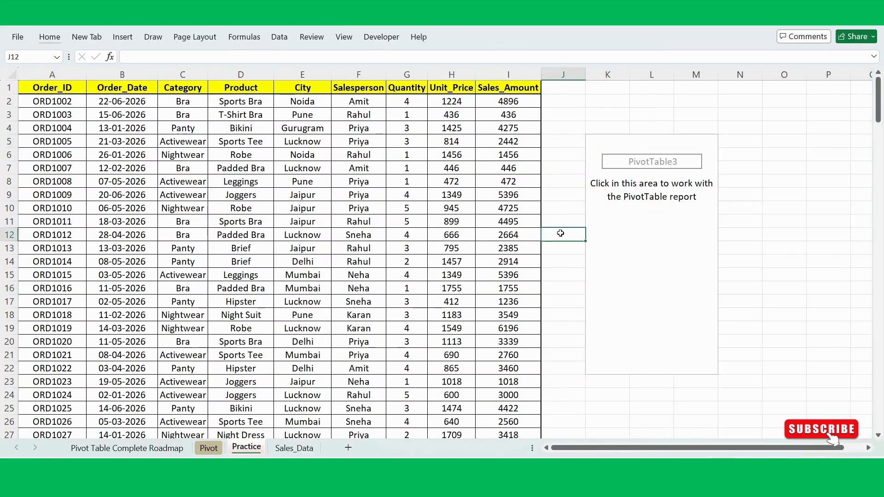
scroll(560, 233, "right", 3)
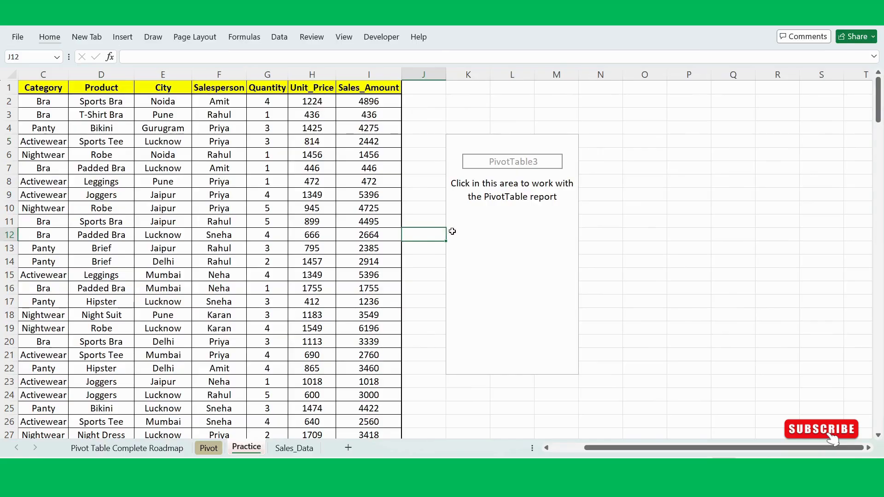
left_click(507, 244)
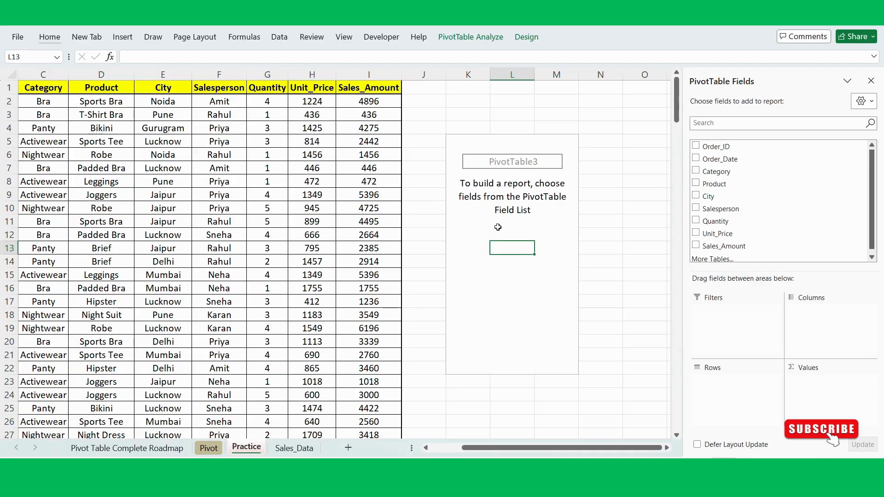
left_click(497, 225)
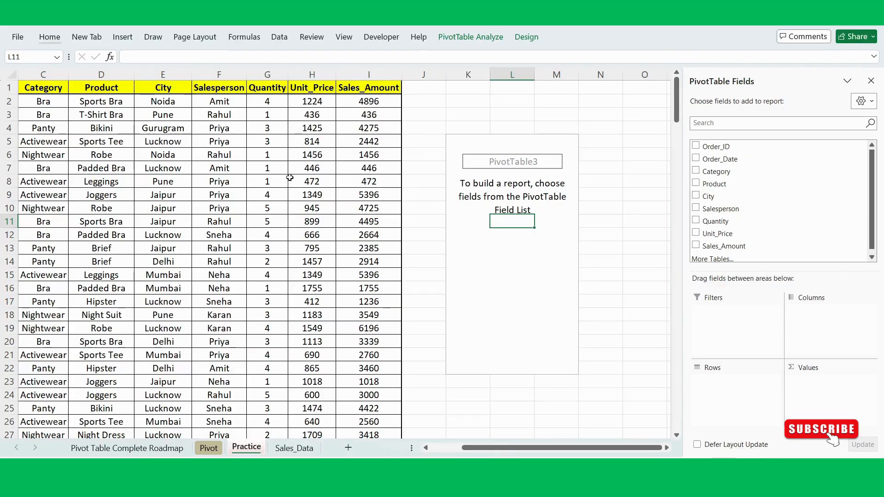
left_click(544, 233)
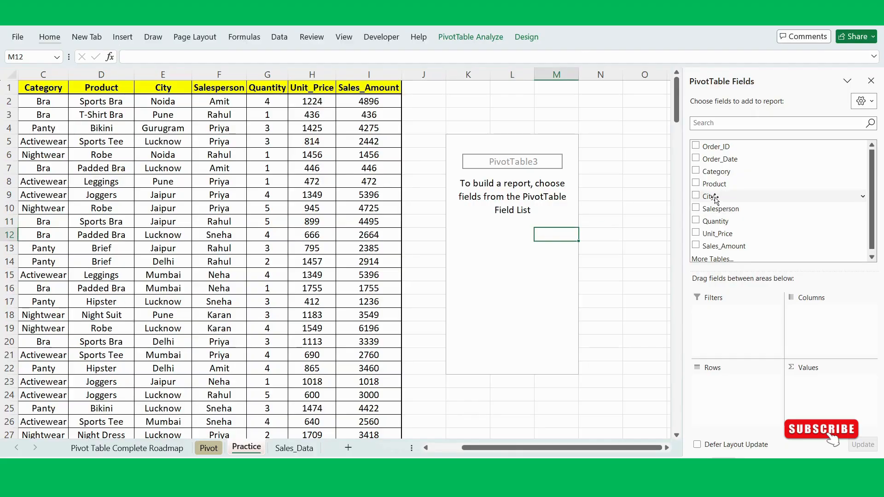
- Summarise Sales_Amount by City in the PivotTable, with City as rows, and apply all borders to K5:L13
left_click_drag(713, 197, 749, 403)
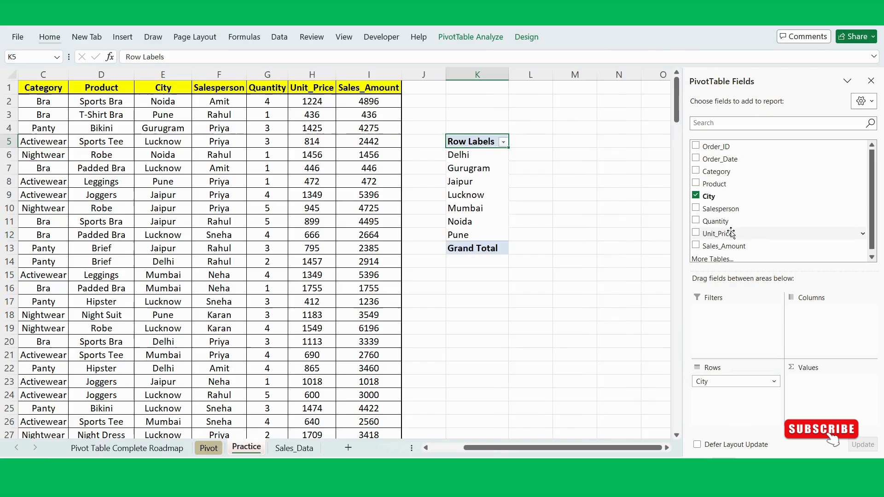
left_click_drag(721, 246, 824, 397)
left_click(546, 289)
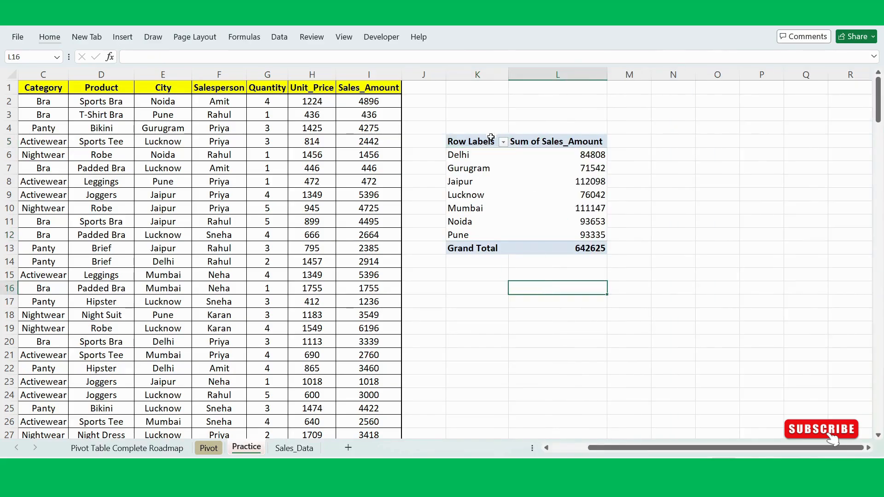
left_click_drag(468, 144, 586, 245)
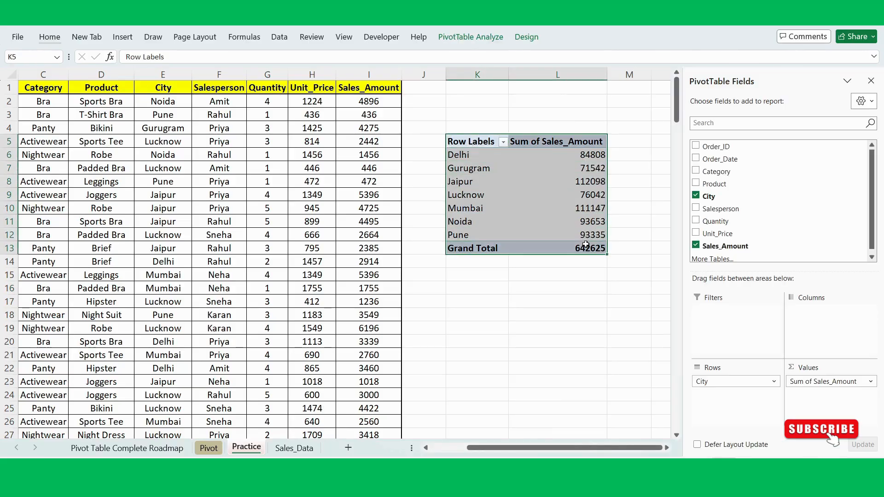
left_click(534, 289)
- Review the PivotTable's city labels and sales totals in K5:L13 beside the source data
scroll(621, 175, "left", 2)
left_click(621, 175)
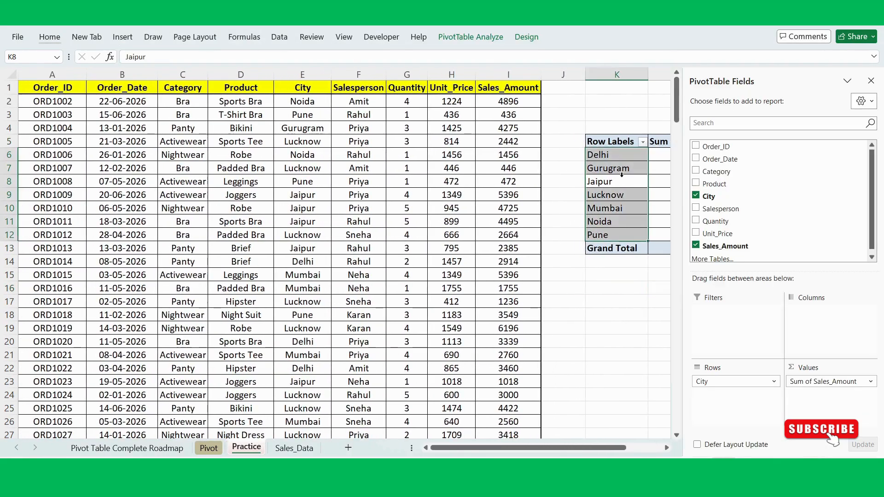
left_click(573, 132)
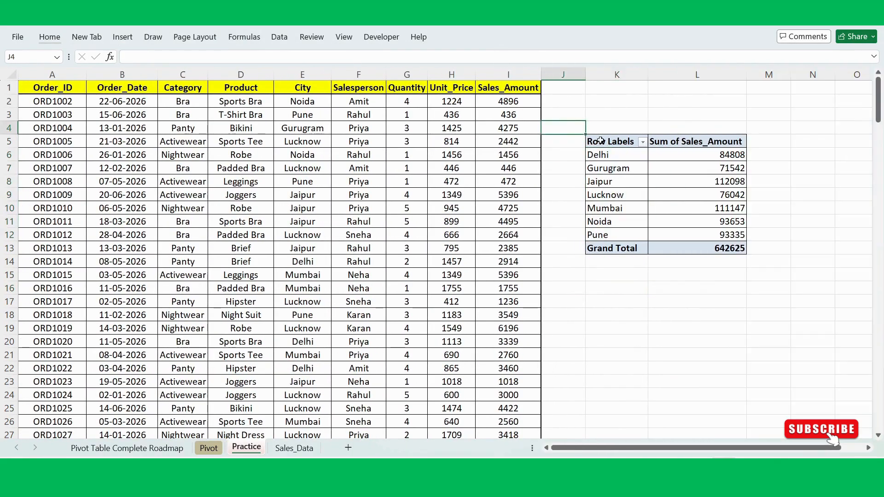
left_click_drag(601, 140, 640, 249)
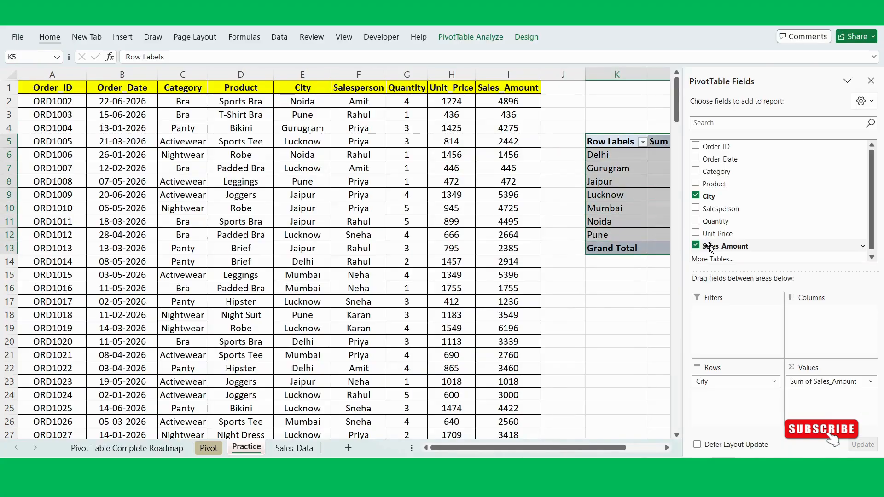
left_click(636, 278)
left_click(597, 290)
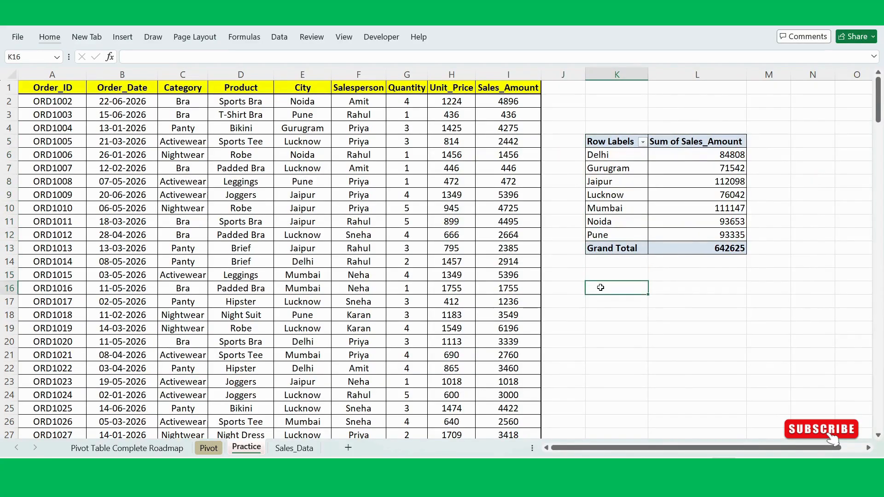
left_click(593, 277)
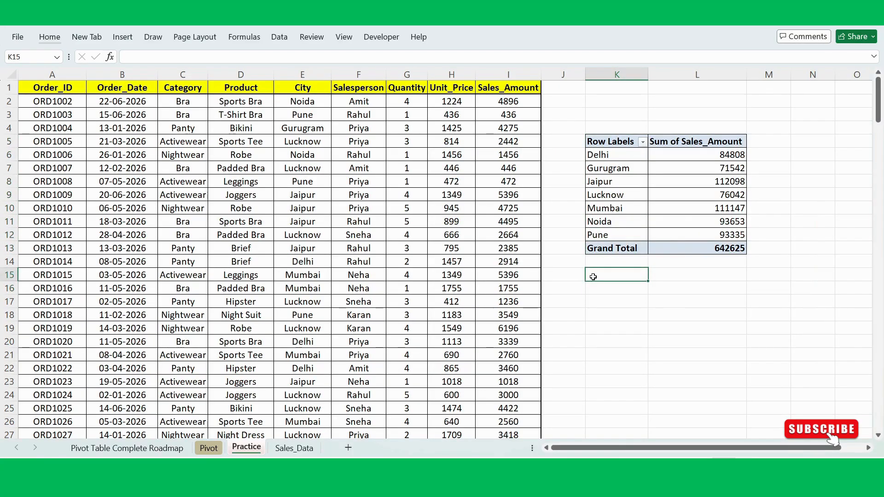
left_click(594, 295)
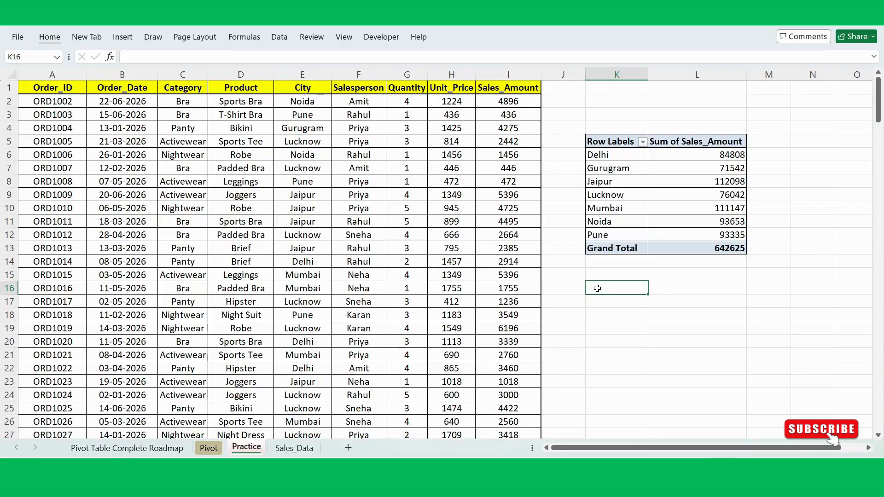
left_click(585, 310)
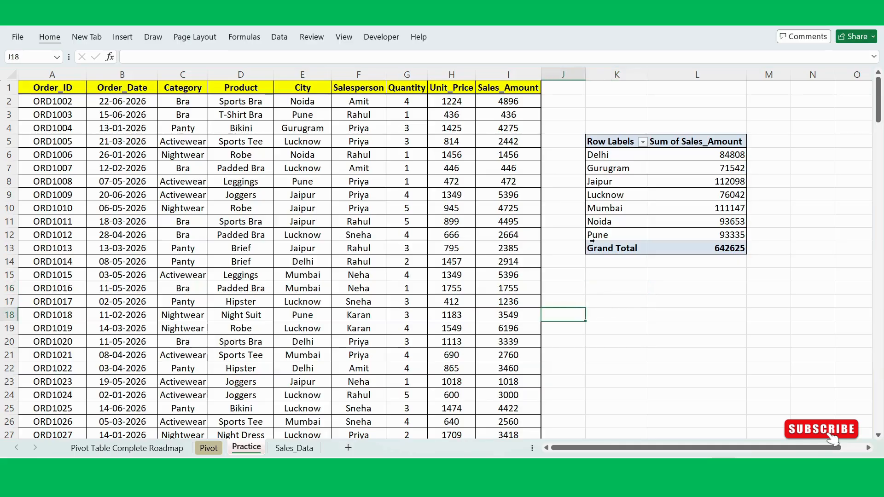
- Clear the PivotTable at K5 by removing City from the rows and Sum of Sales_Amount from the values
left_click(638, 188)
scroll(607, 275, "right", 2)
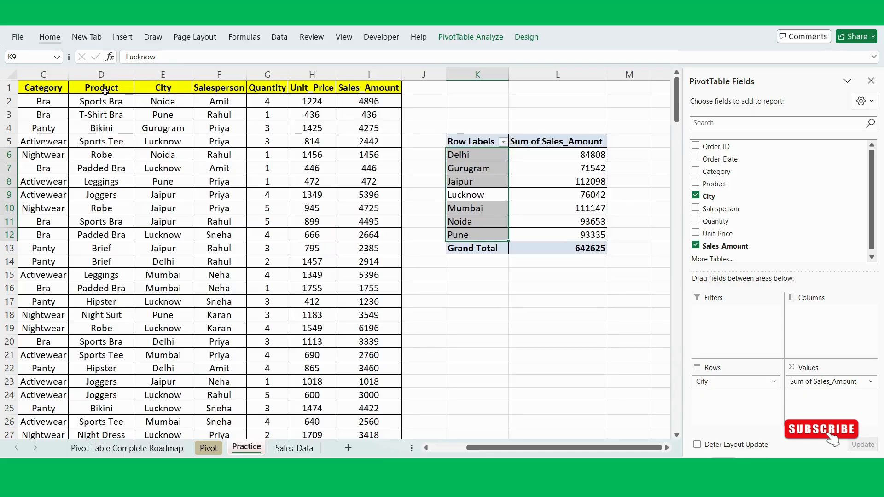
left_click(530, 183)
left_click_drag(723, 382, 773, 224)
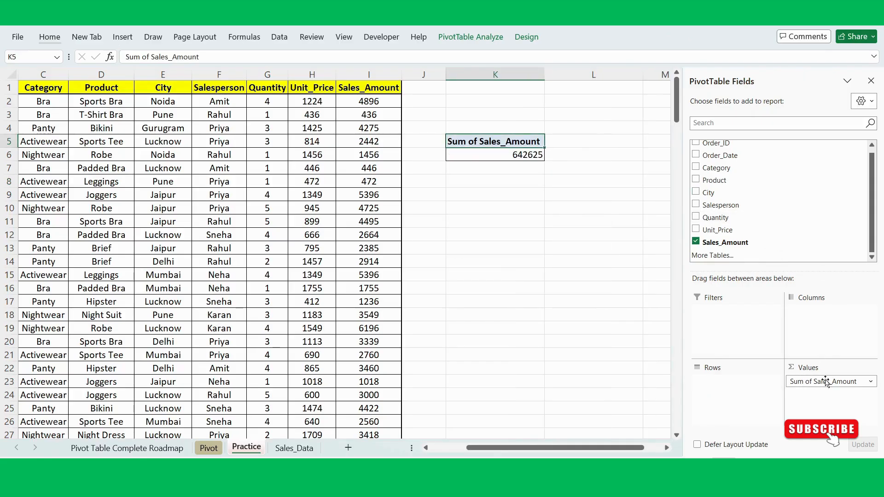
left_click_drag(825, 381, 771, 205)
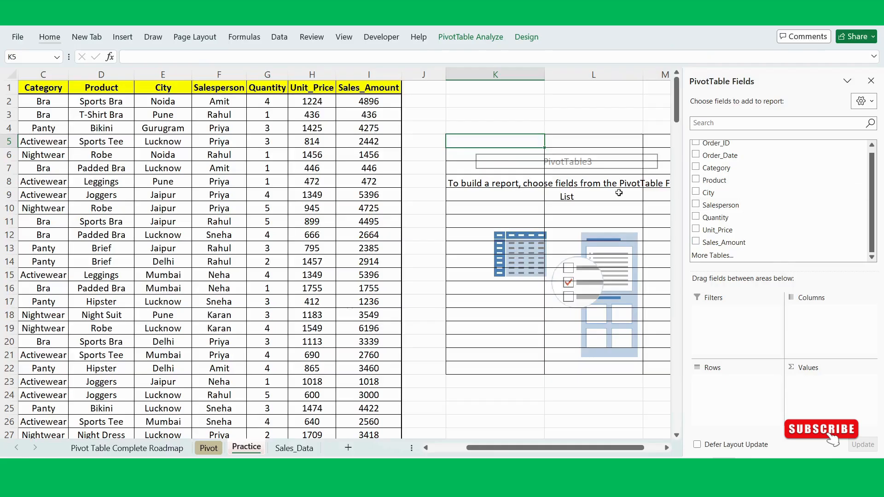
- Remove the cell borders from K5:M21 in the empty PivotTable area
scroll(558, 208, "right", 3)
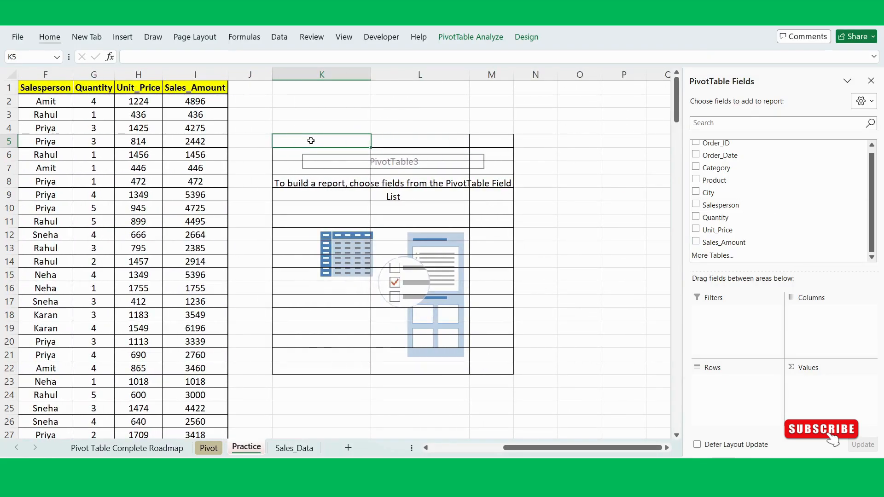
left_click_drag(310, 140, 497, 361)
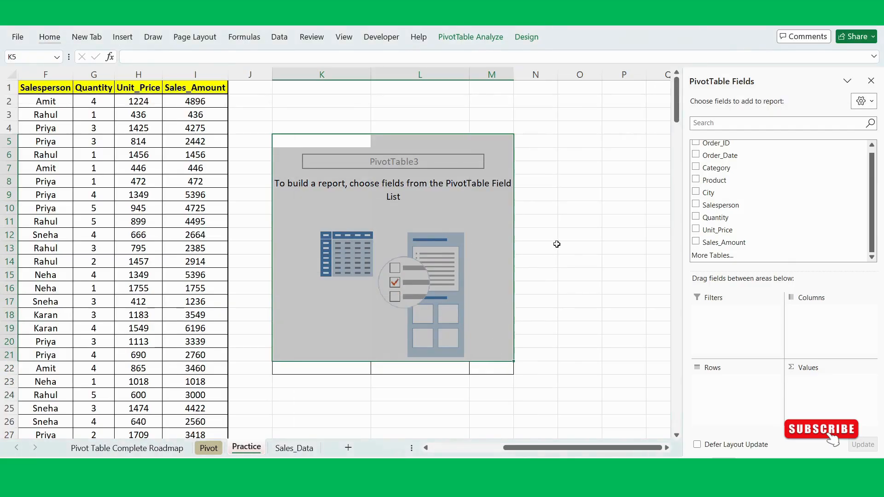
left_click(556, 244)
left_click(373, 218)
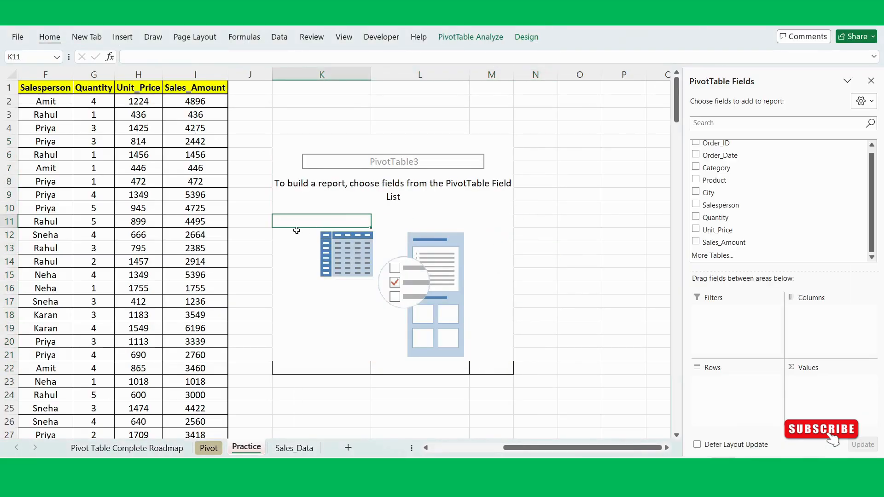
- Summarise Quantity by Product in the PivotTable at K5, with Product as rows and Quantity as summed values
scroll(237, 239, "left", 3)
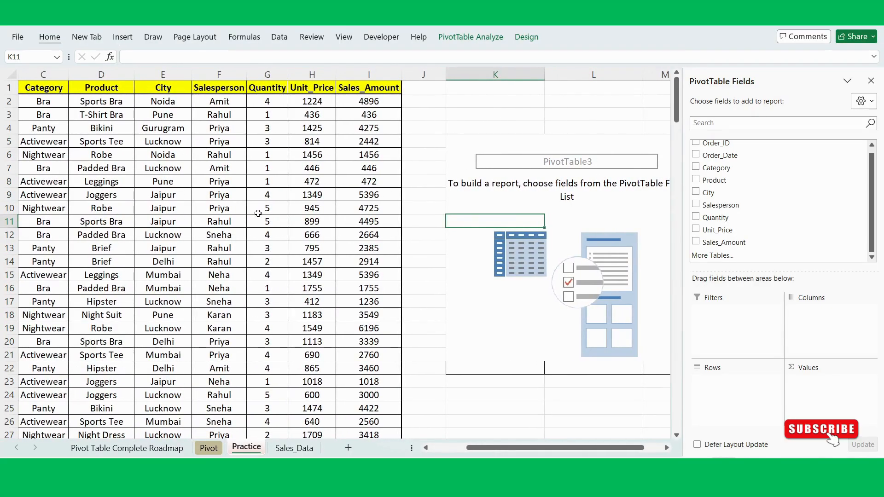
left_click(555, 230)
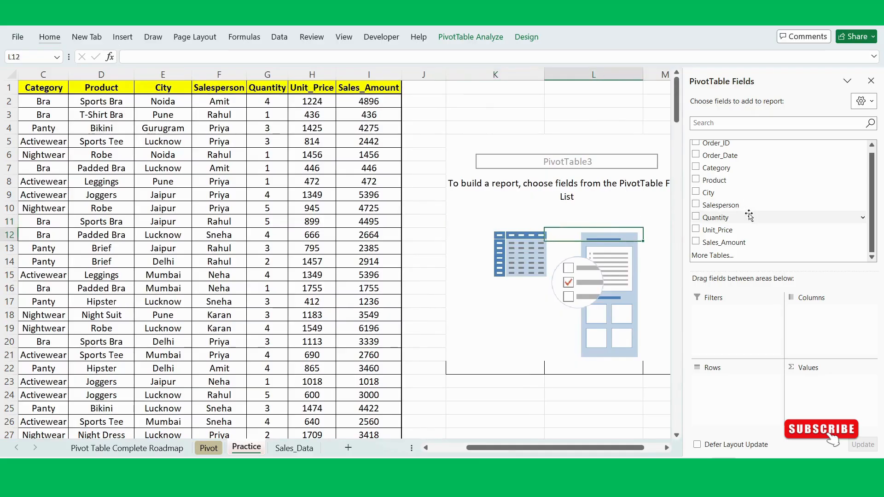
left_click_drag(733, 180, 737, 392)
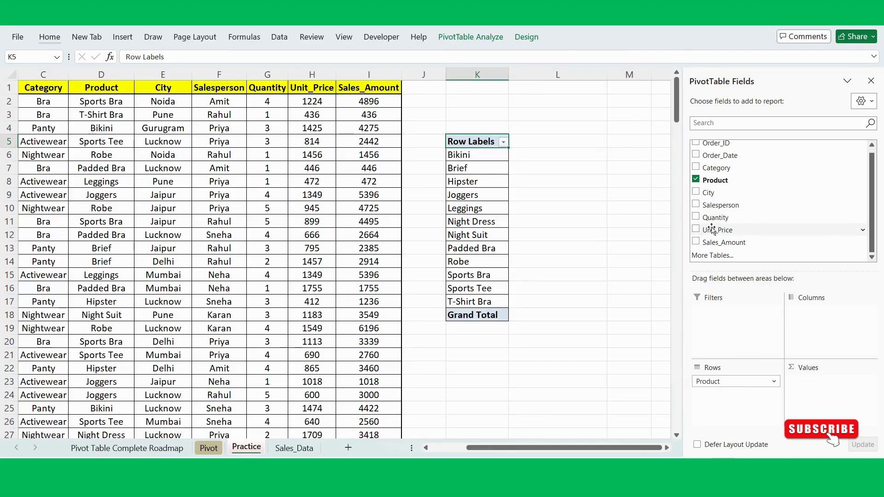
left_click_drag(714, 217, 846, 407)
left_click(530, 329)
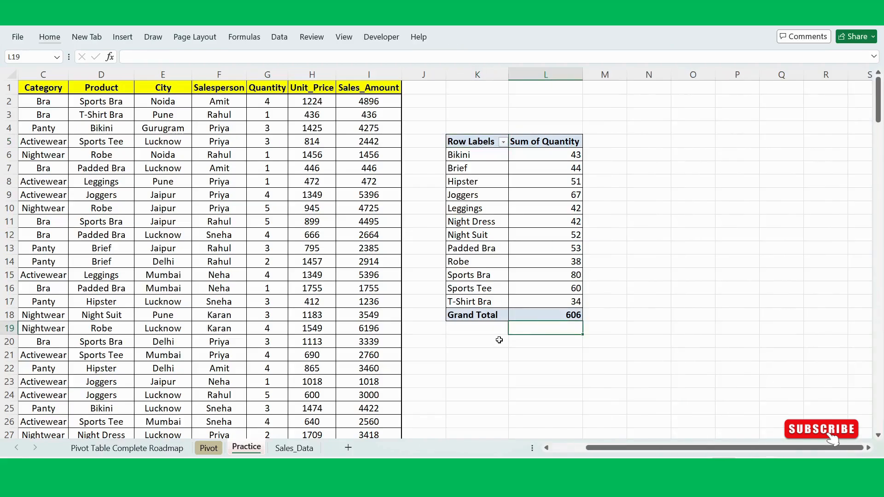
- Review the product quantity totals in K5:L18 alongside the Order_ID and Product columns of the source data
scroll(496, 340, "left", 2)
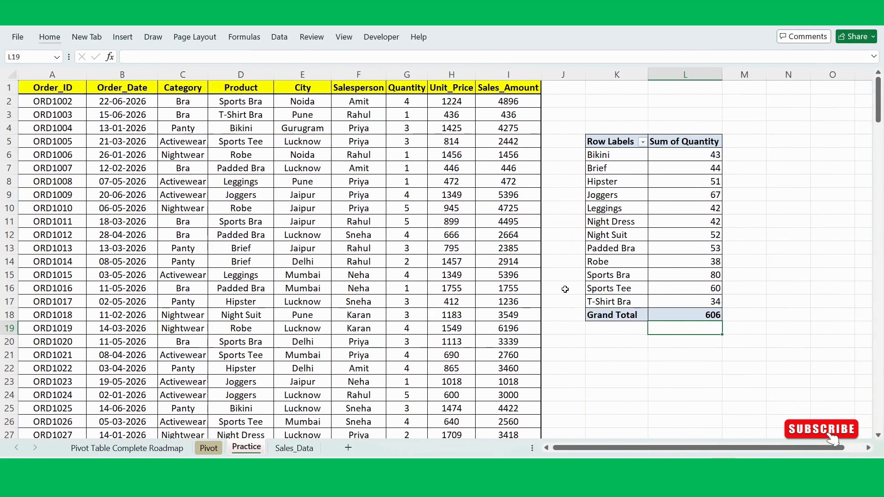
left_click(562, 275)
left_click(567, 151)
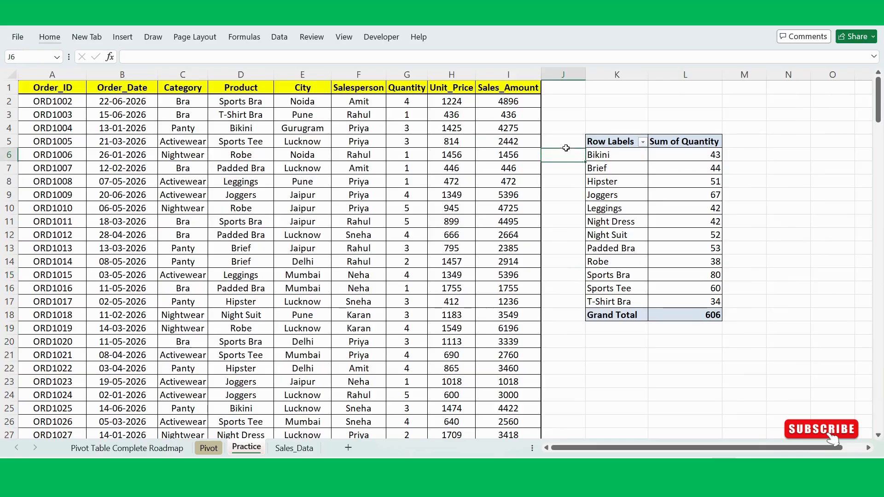
left_click(569, 116)
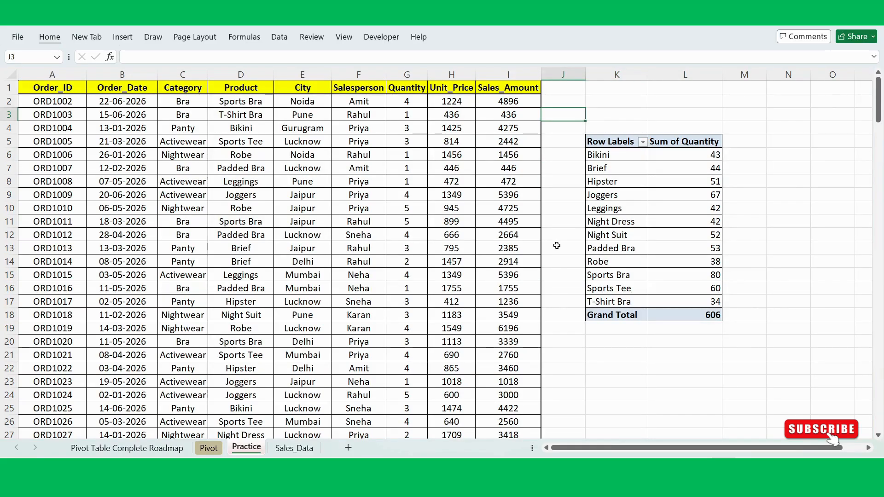
left_click(566, 300)
left_click(578, 351)
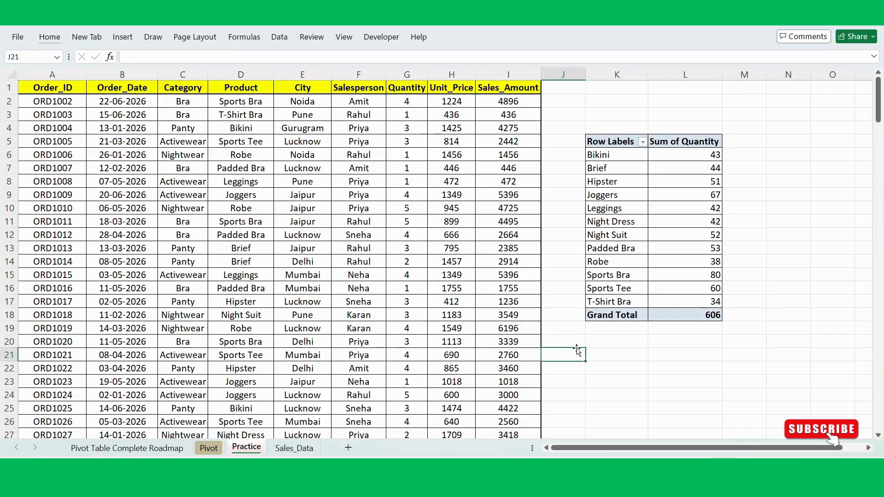
left_click(606, 333)
left_click(597, 356)
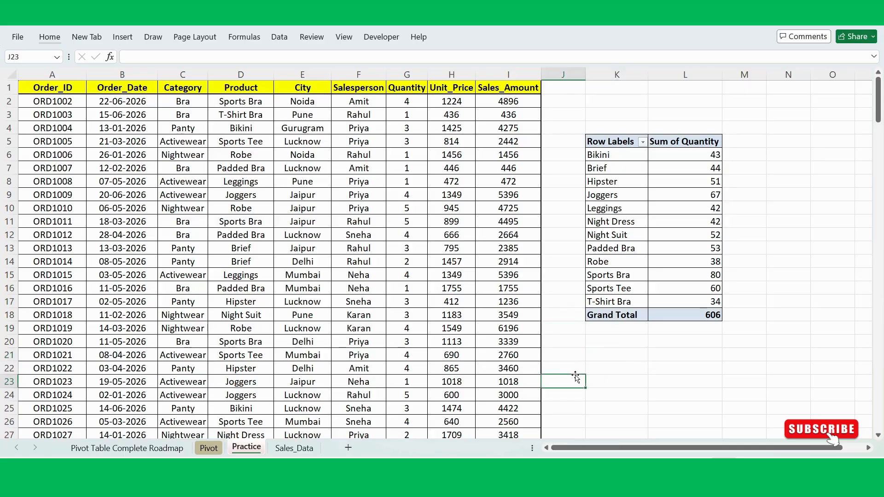
left_click(606, 345)
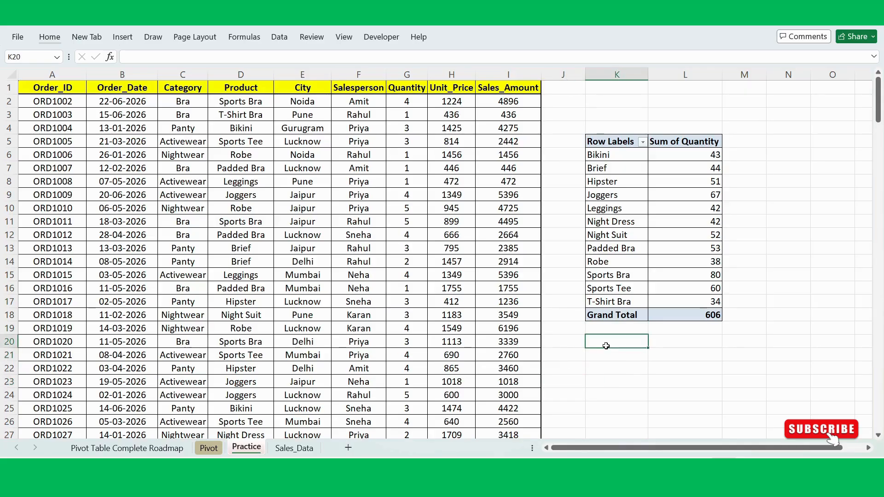
left_click(45, 182)
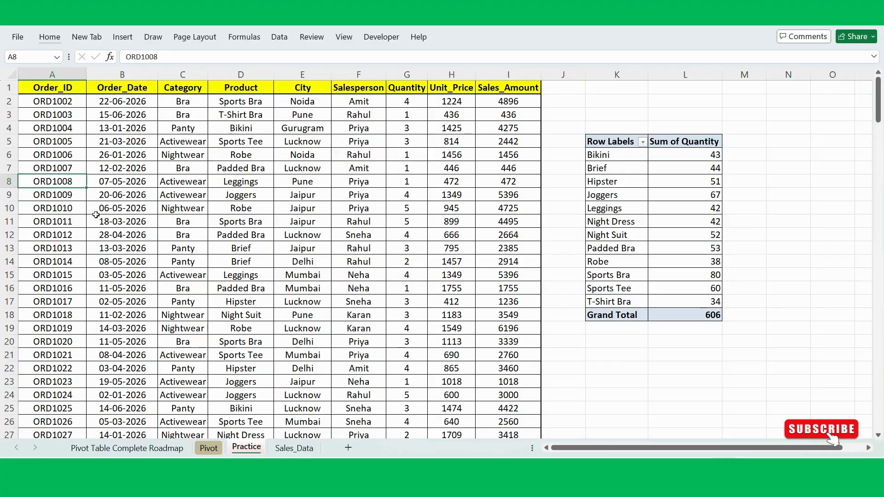
left_click(71, 244)
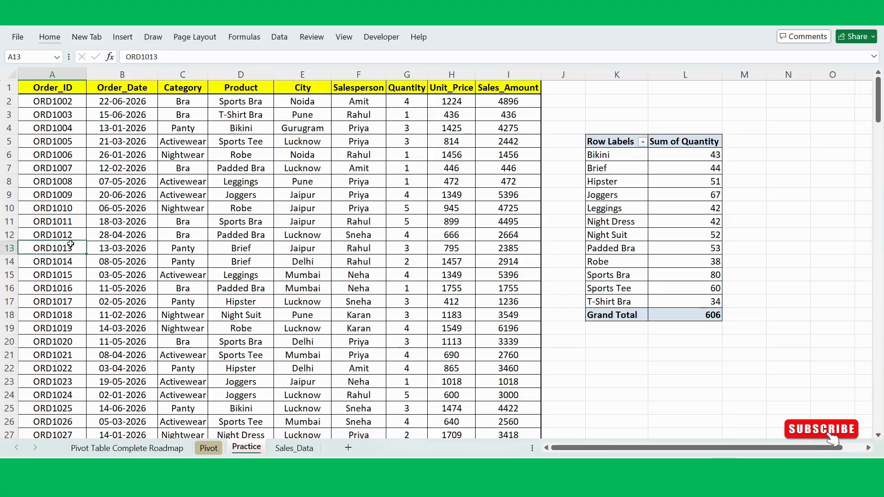
left_click(211, 224)
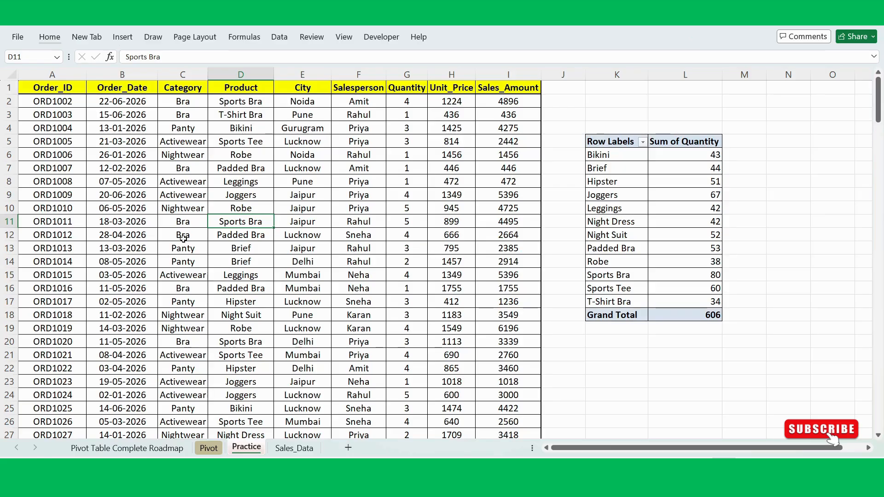
left_click(240, 265)
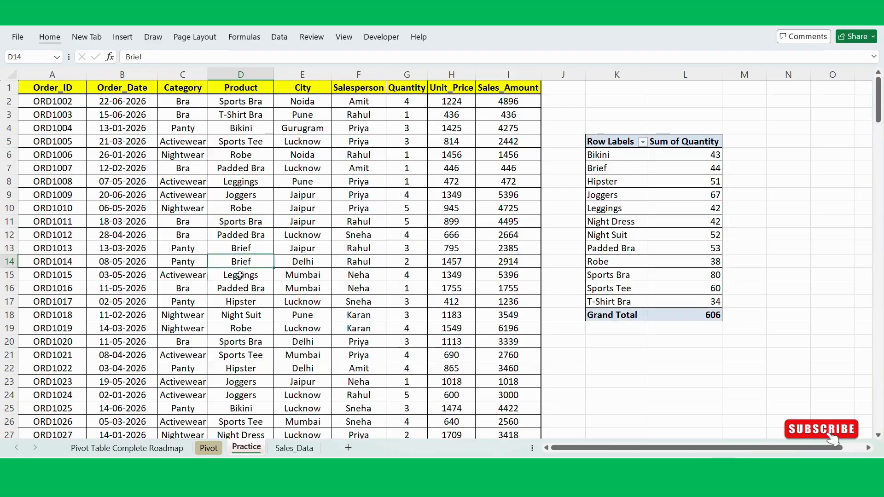
left_click(241, 287)
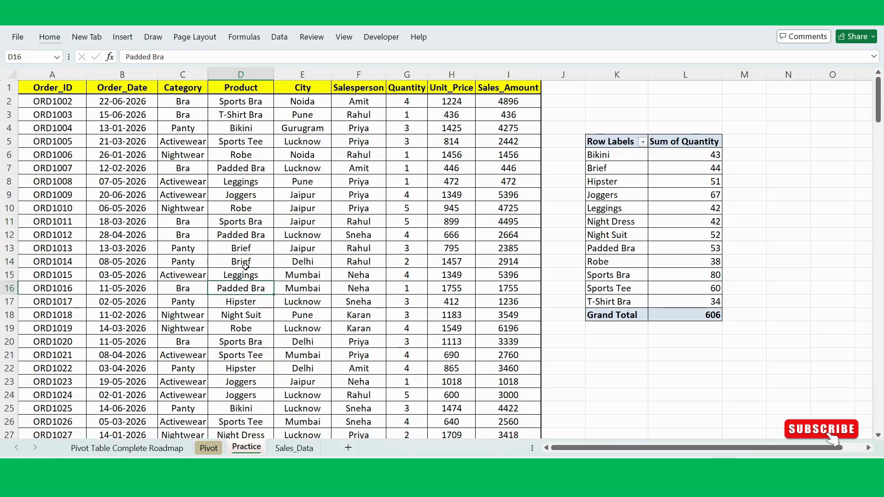
left_click(222, 264)
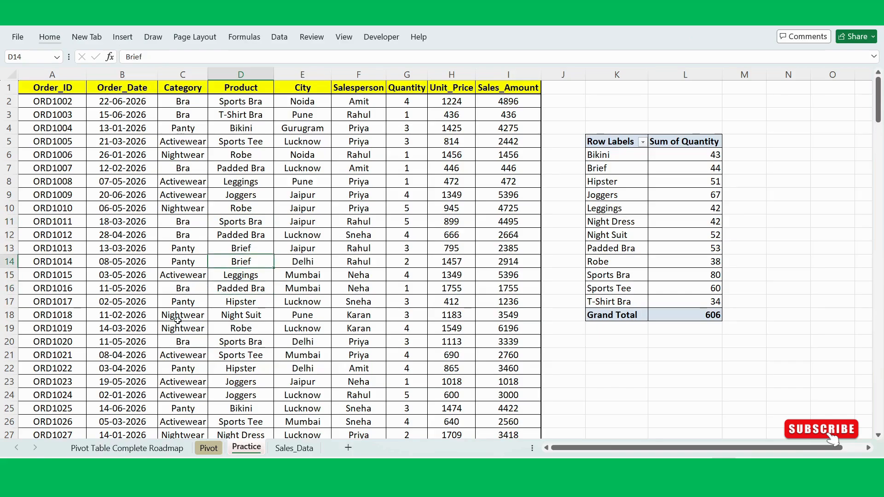
- Mark Real Business Example as complete on the Pivot Table Complete Roadmap sheet and return to the Practice sheet
left_click(96, 449)
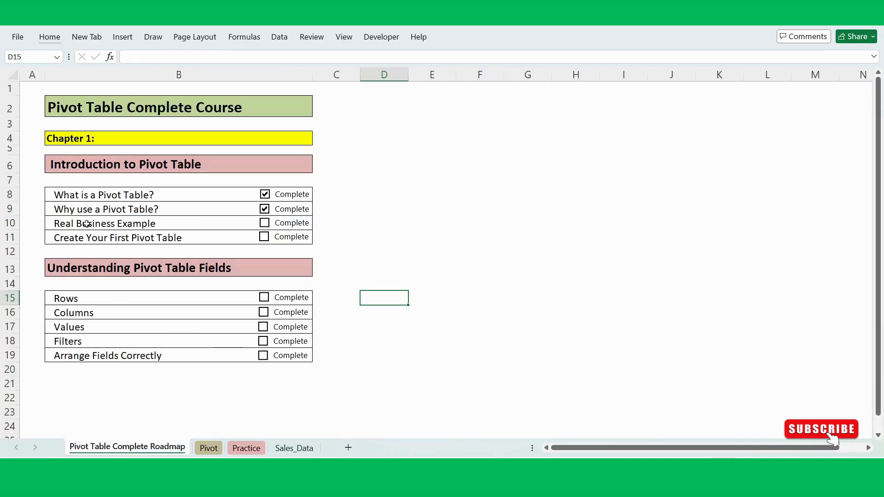
left_click(269, 228)
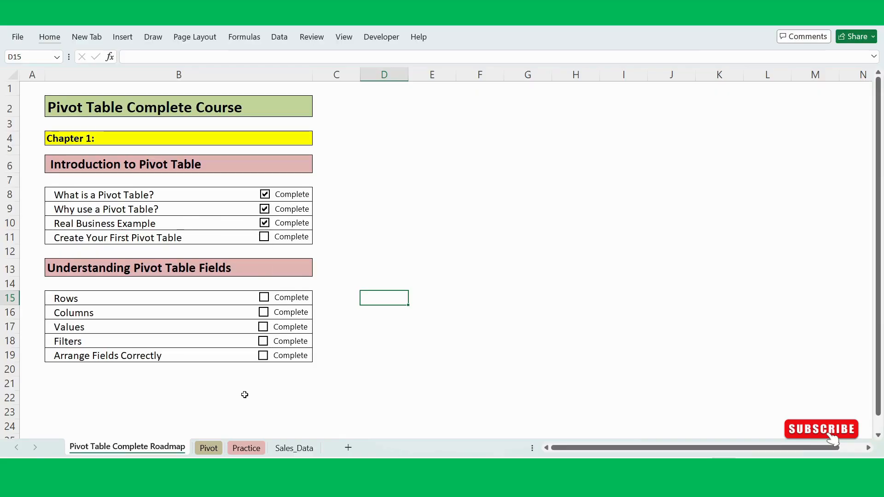
left_click(247, 448)
- Insert a second PivotTable from Practice!$A$1:$I$201 on the existing Practice worksheet, starting at cell K21
left_click(301, 289)
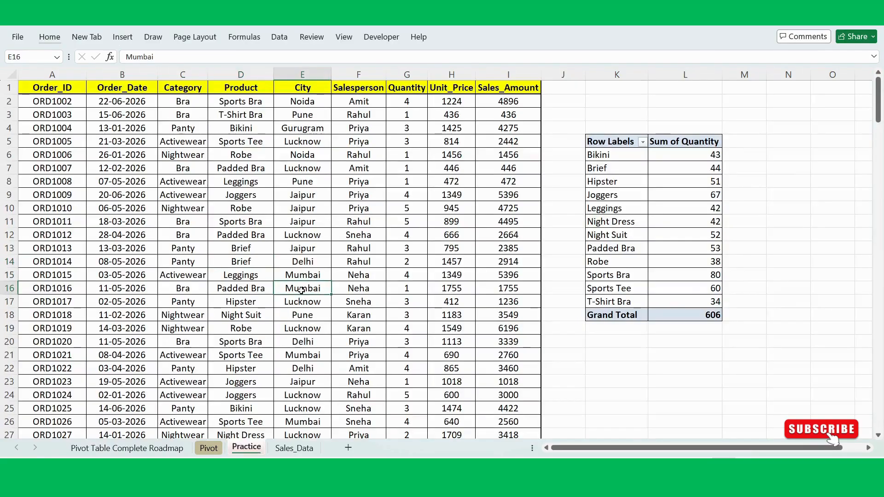
left_click(312, 220)
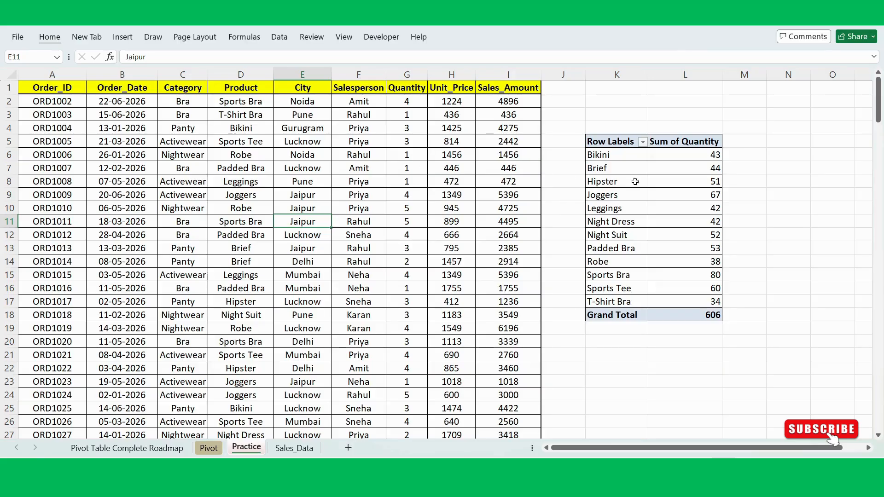
left_click(253, 271)
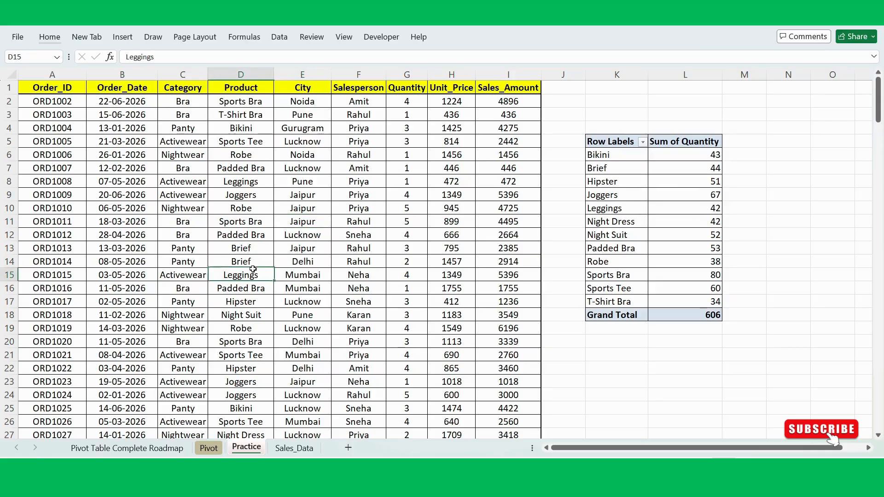
left_click(255, 247)
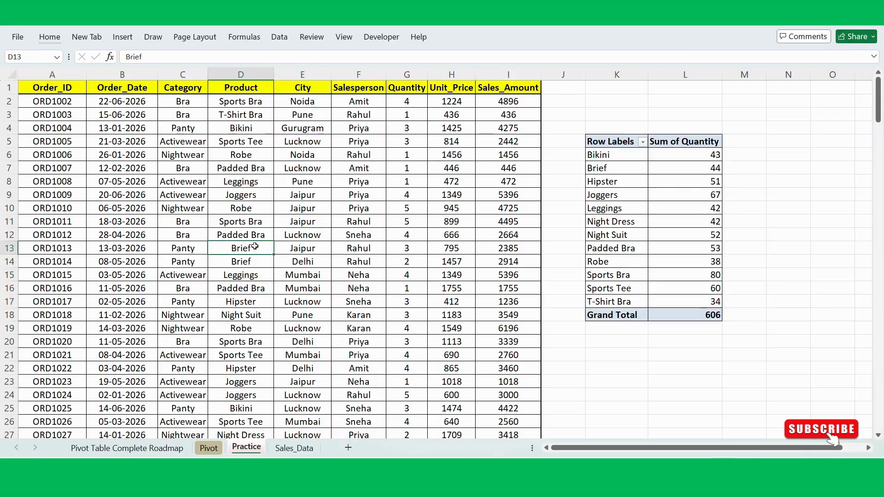
key("alt")
key("n")
key("v")
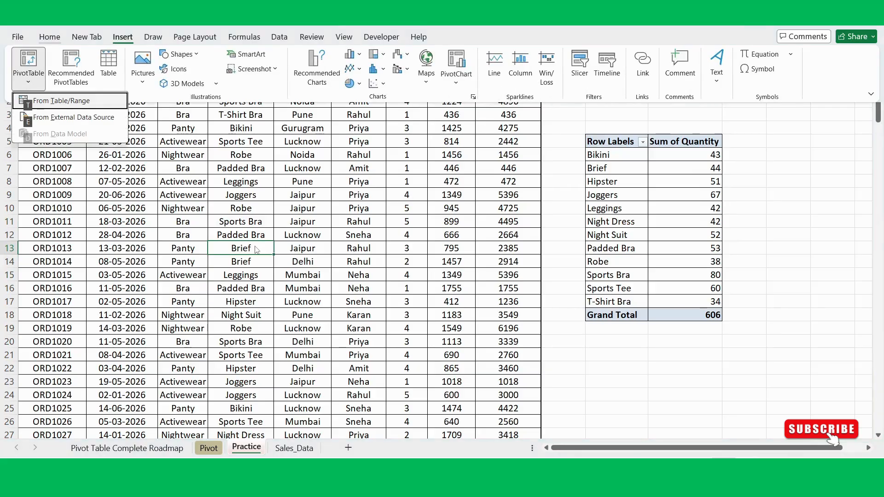
key("t")
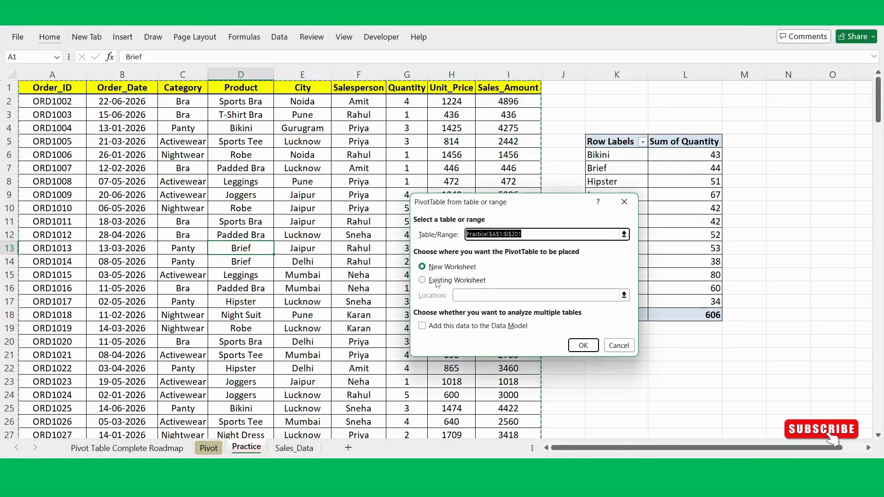
left_click(421, 285)
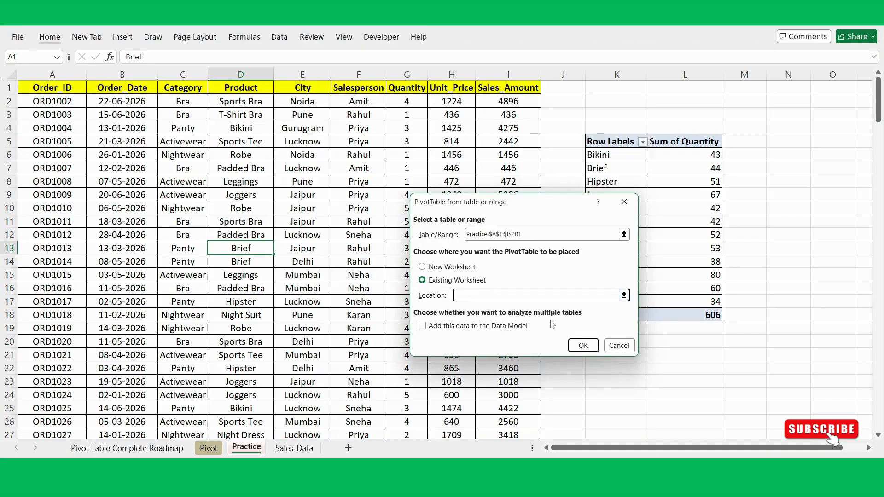
left_click_drag(549, 206, 414, 198)
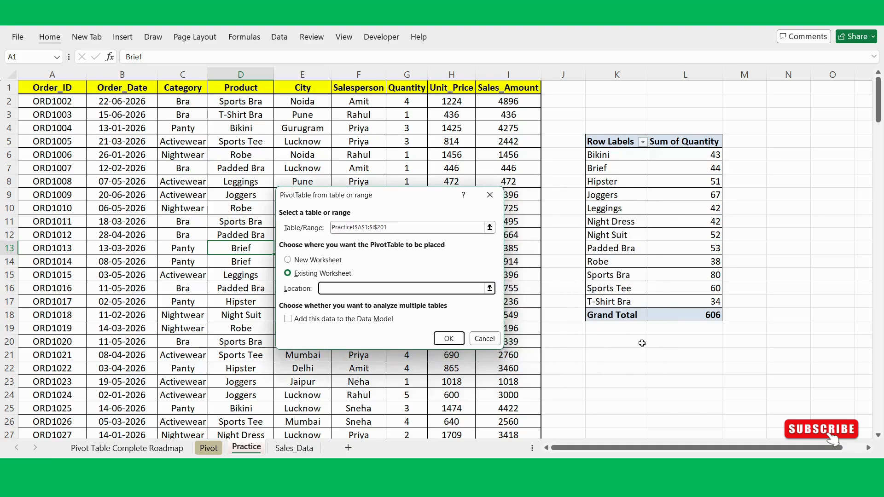
left_click(596, 354)
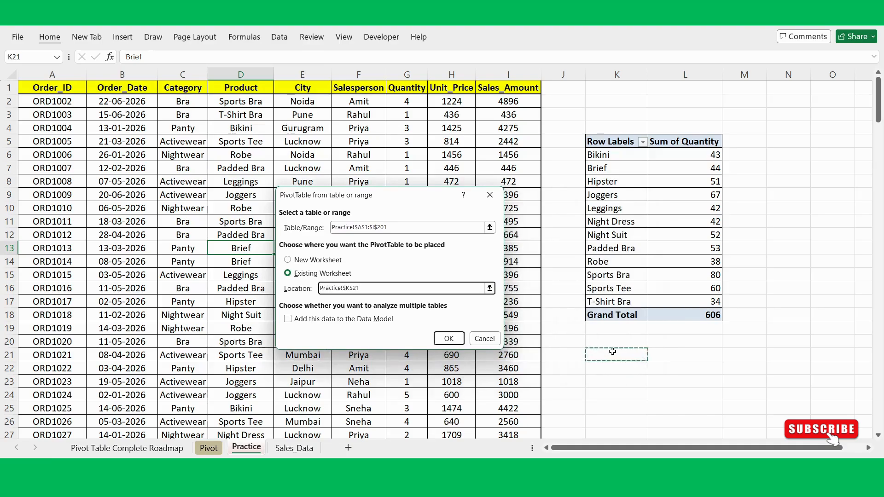
left_click(447, 337)
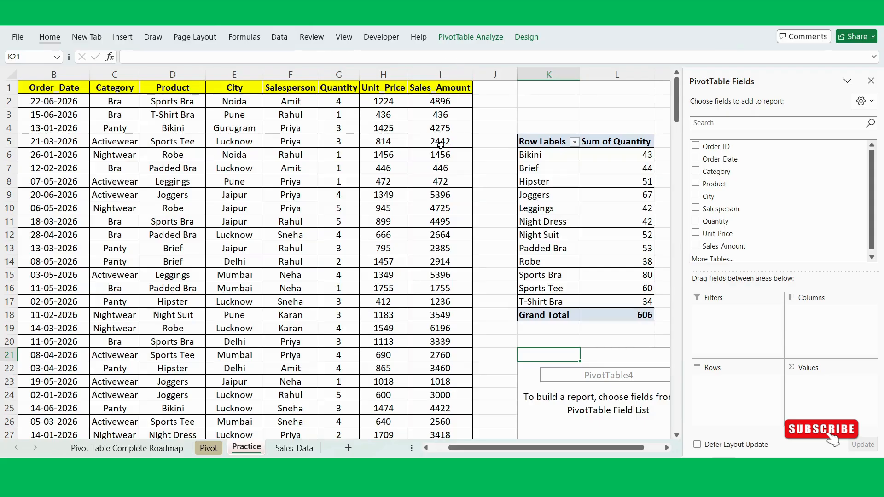
- Build the PivotTable at K21 with Category as rows and both Quantity and Sales_Amount as summed values
scroll(507, 138, "right", 3)
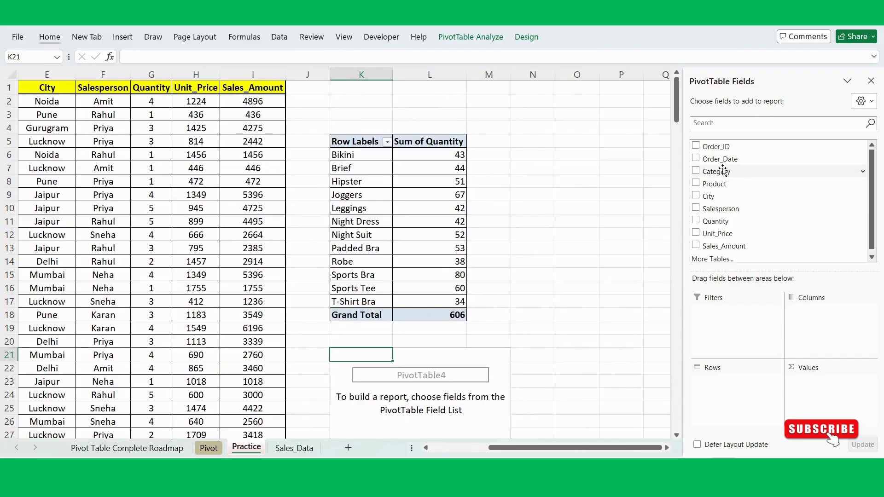
left_click_drag(726, 172, 739, 393)
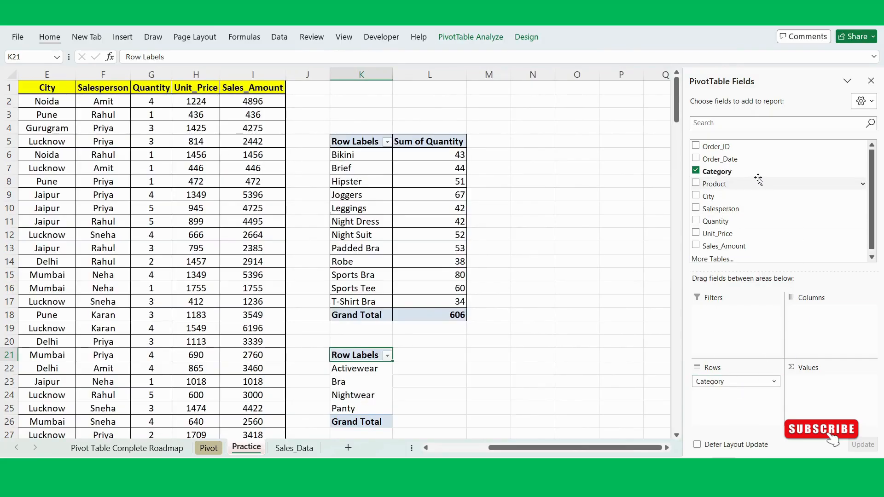
left_click_drag(713, 226, 818, 402)
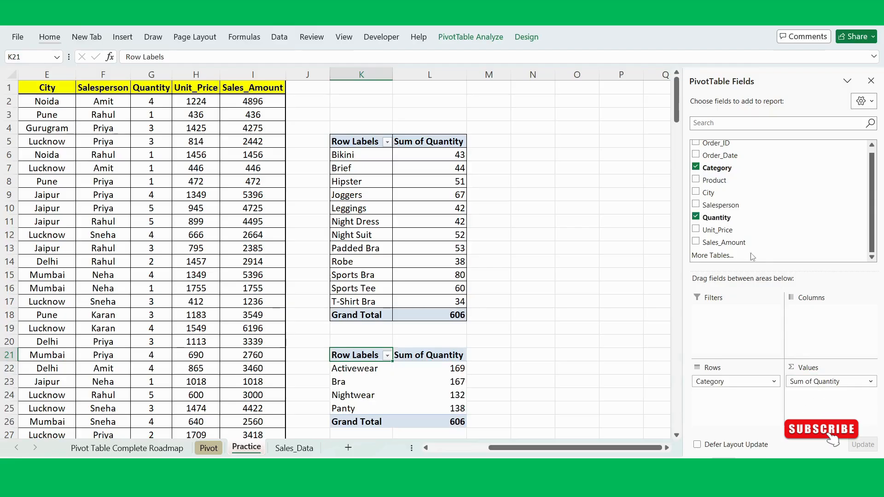
left_click_drag(736, 243, 832, 410)
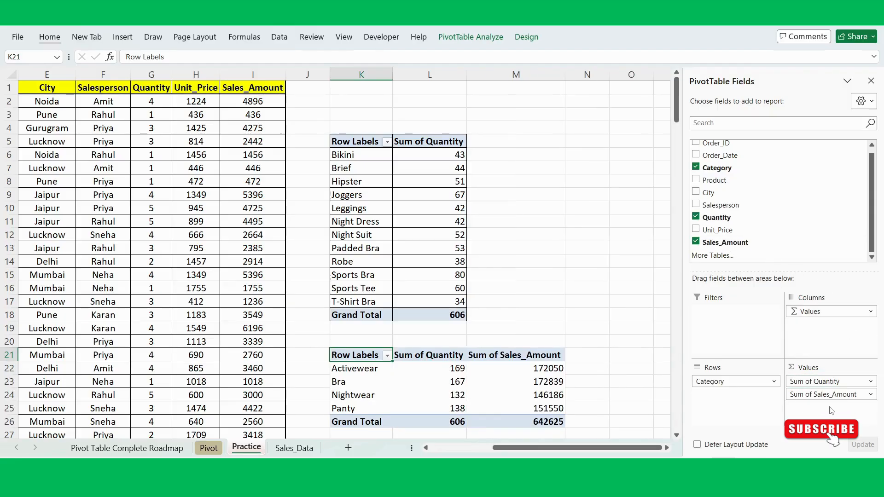
- Review the category totals for quantity and sales amount in K21:M26 alongside the source data on the Practice sheet
scroll(597, 364, "down", 2)
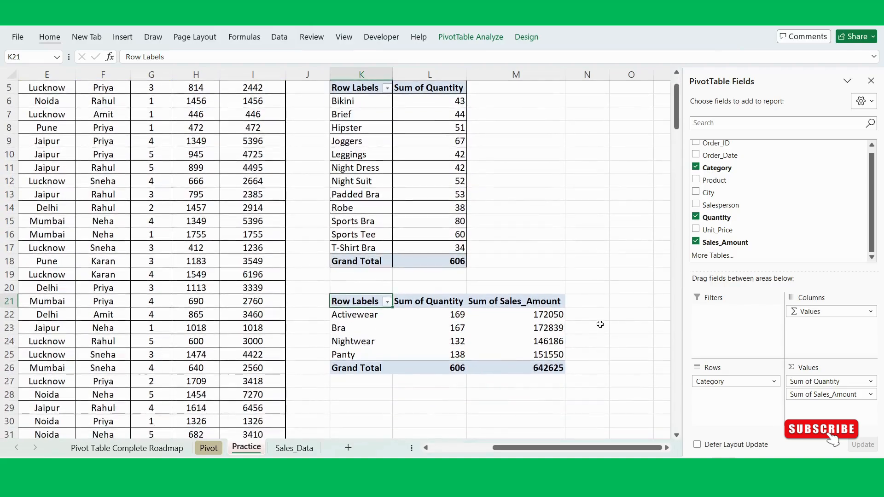
left_click(600, 323)
left_click_drag(364, 302, 549, 370)
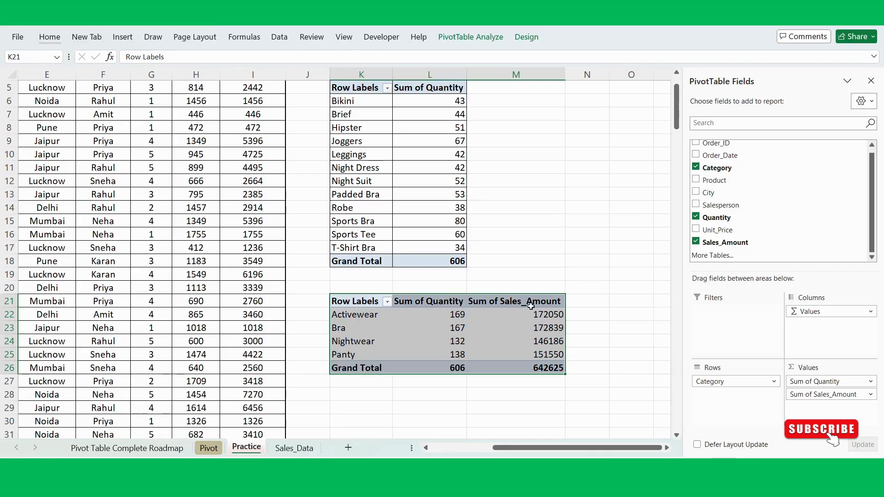
scroll(438, 299, "left", 3)
scroll(369, 258, "up", 2)
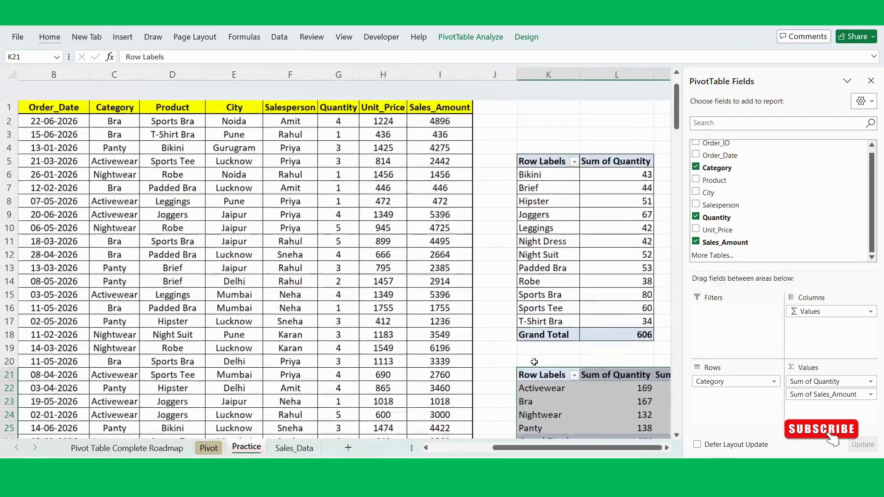
left_click(326, 237)
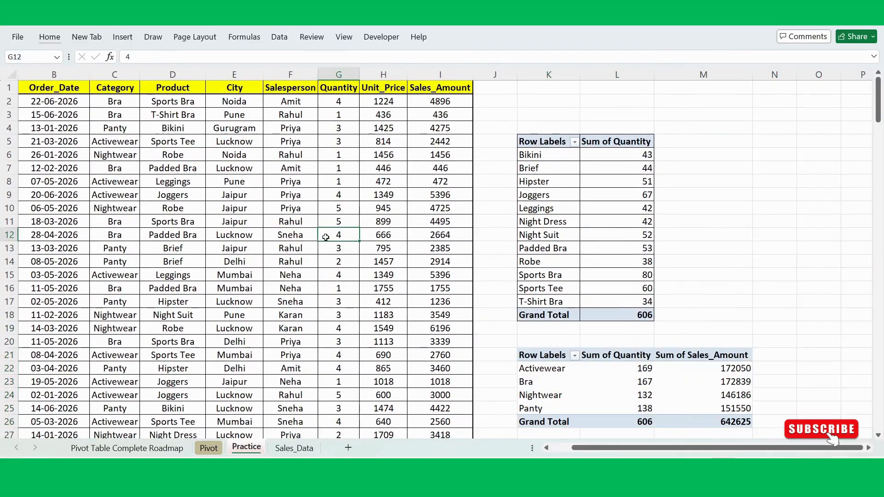
- Mark Create Your First Pivot Table as complete on the Pivot Table Complete Roadmap sheet
left_click(120, 449)
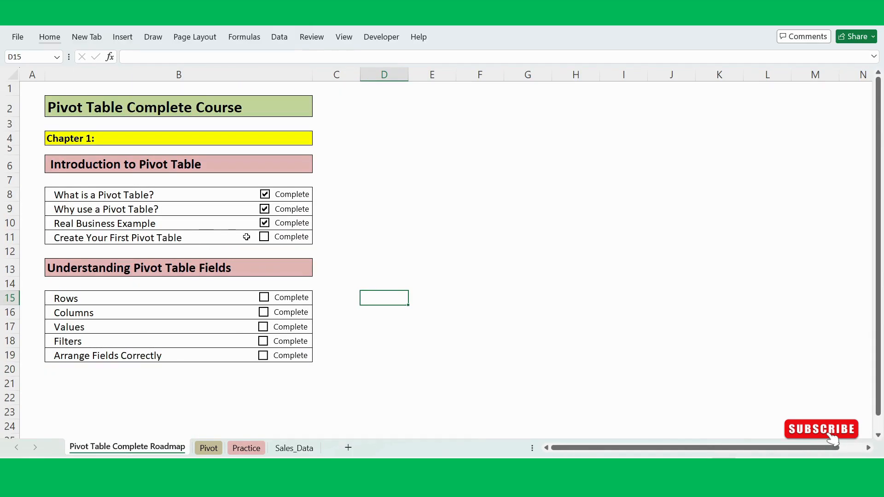
left_click(268, 238)
left_click(366, 226)
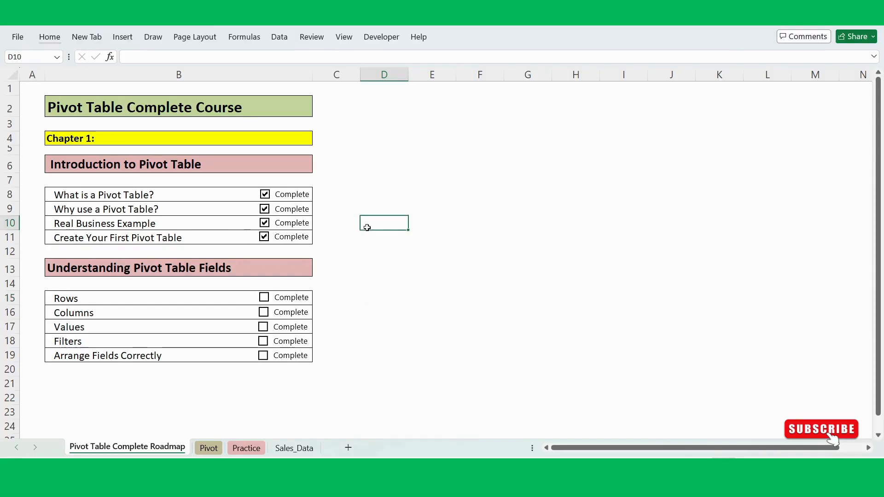
left_click(378, 257)
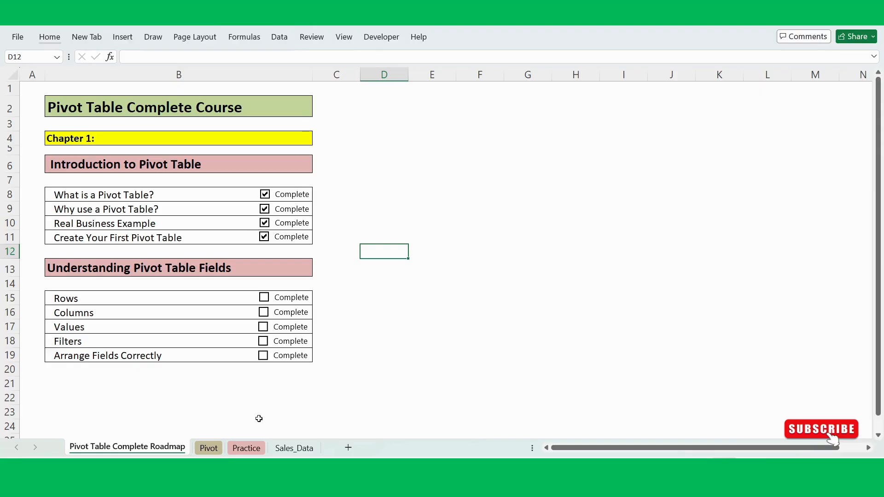
- Review the source data on the Practice sheet and the Understanding Pivot Table Fields topics on the roadmap sheet
left_click(247, 449)
left_click(307, 311)
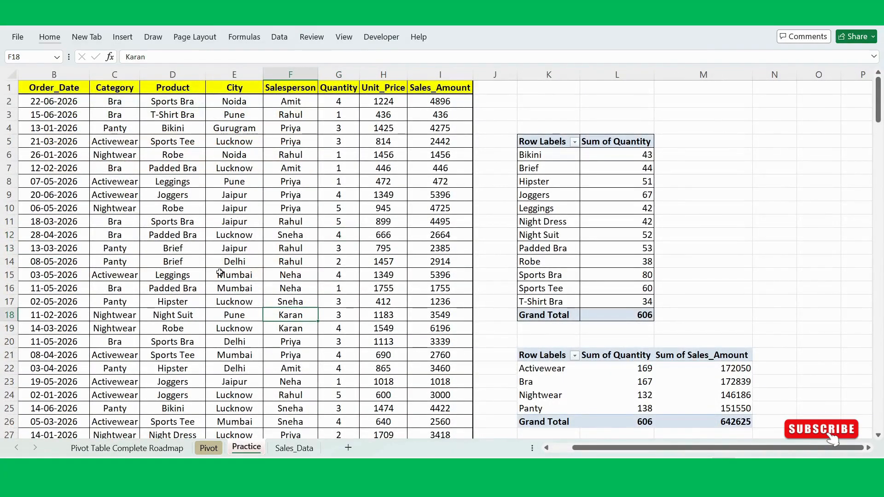
left_click(255, 284)
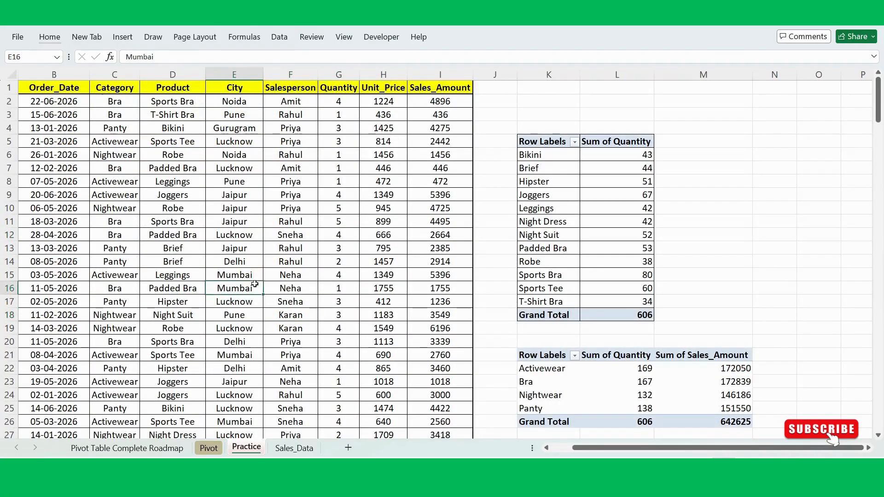
left_click(197, 256)
left_click(215, 256)
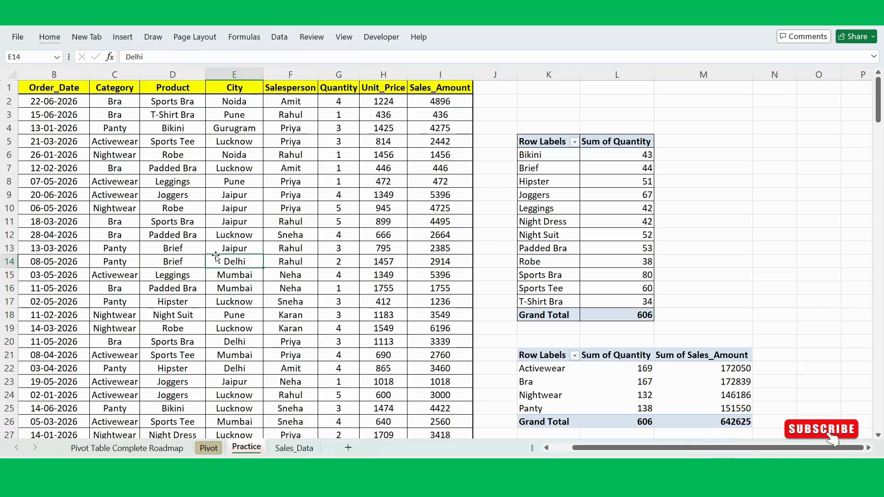
left_click(128, 449)
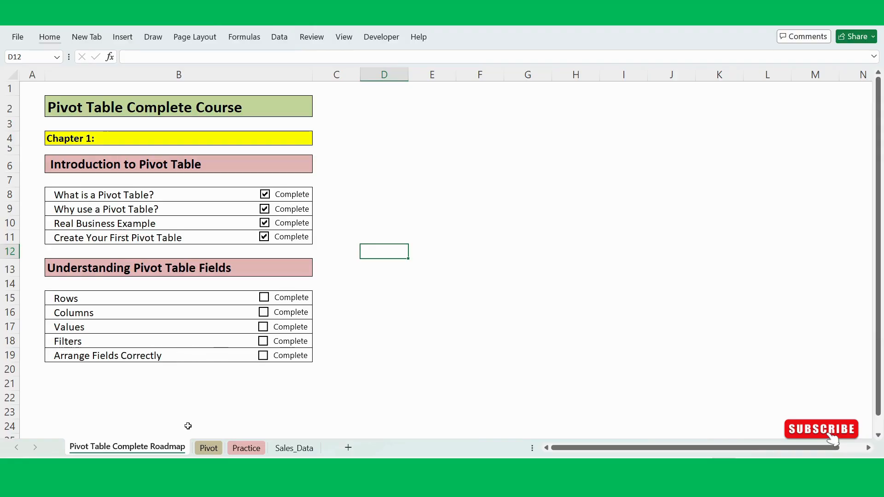
left_click(249, 450)
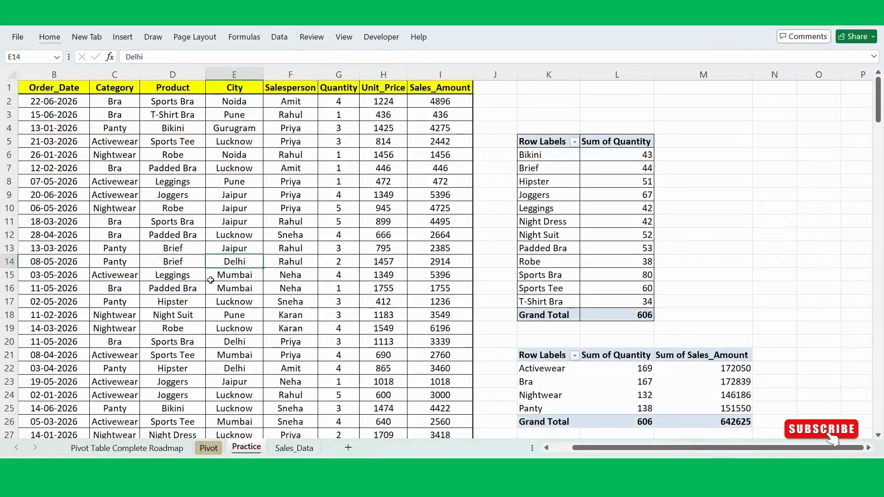
- Insert a PivotTable from Practice!$A$1:$I$201 on a new worksheet
left_click(195, 277)
scroll(206, 276, "left", 2)
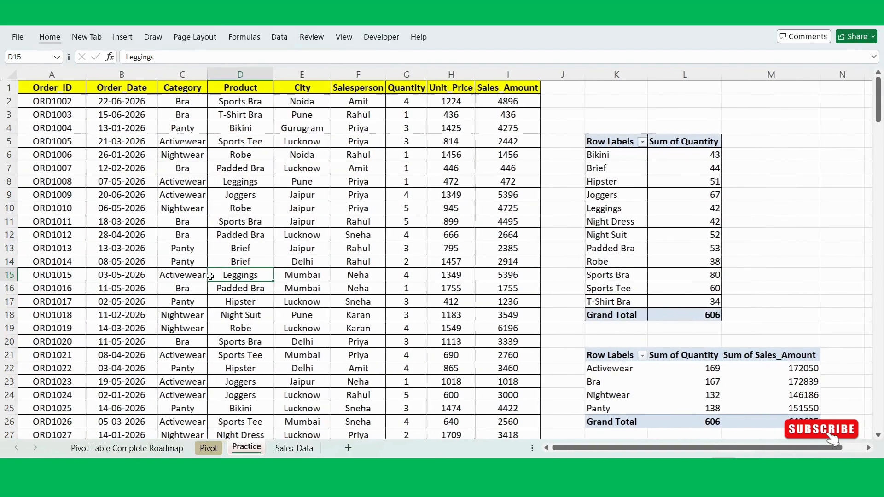
left_click(249, 261)
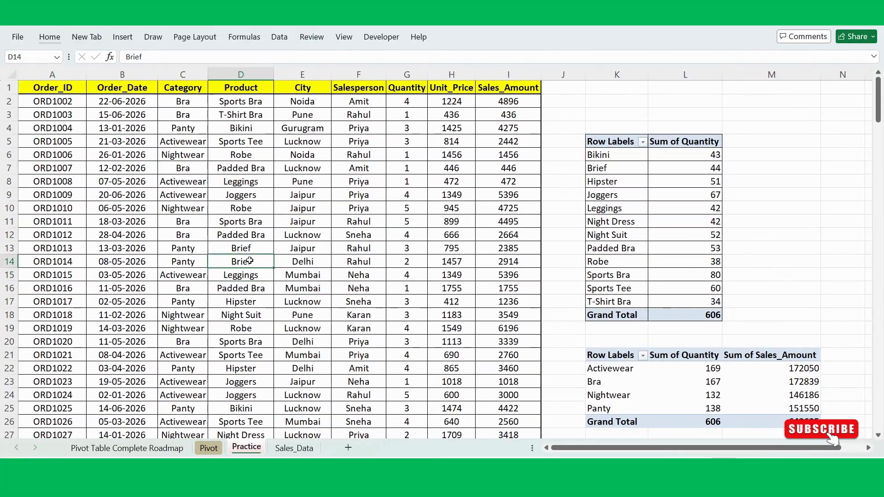
key("alt")
key("n")
key("v")
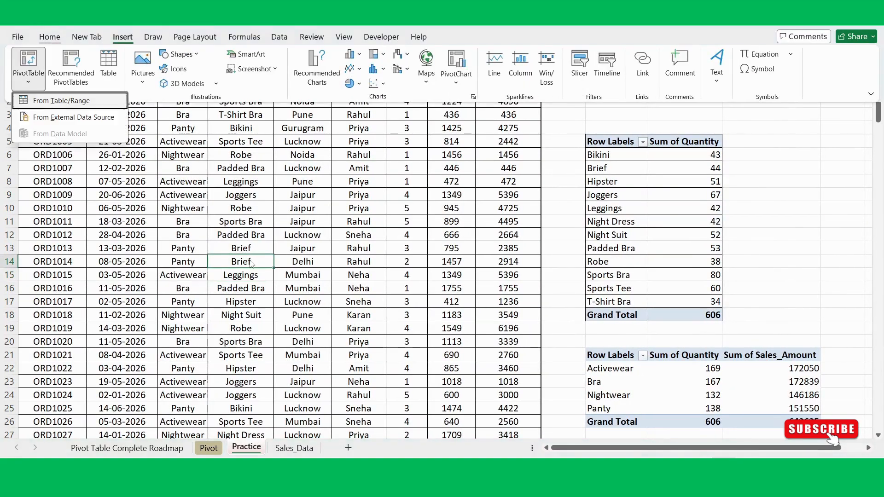
key("t")
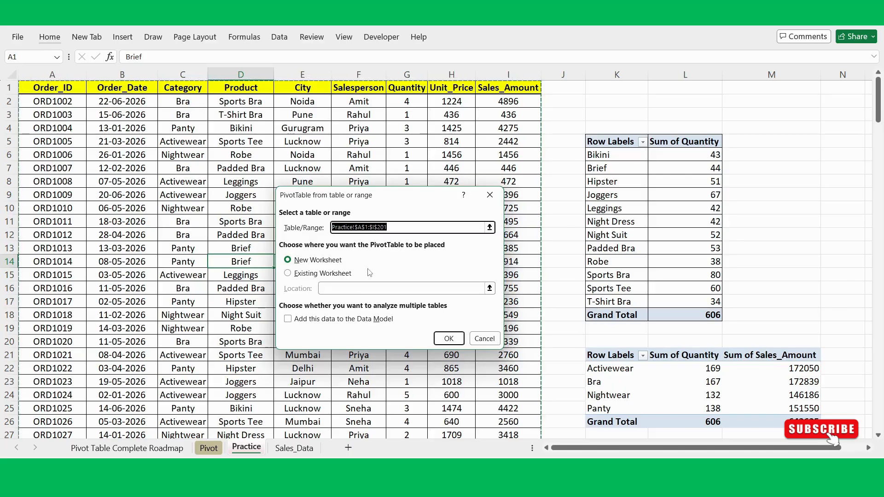
left_click(448, 340)
left_click(85, 160)
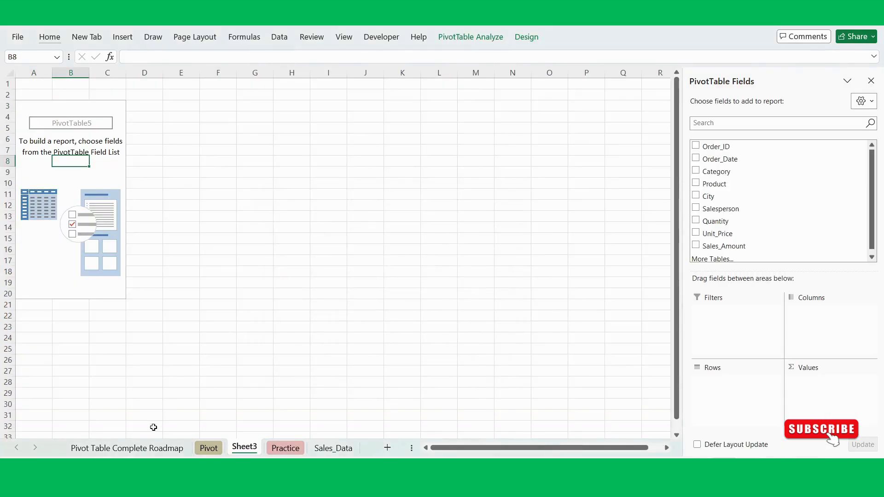
- Add Salesperson as the row field of the empty PivotTable on Sheet3, after checking the roadmap topics
left_click(146, 448)
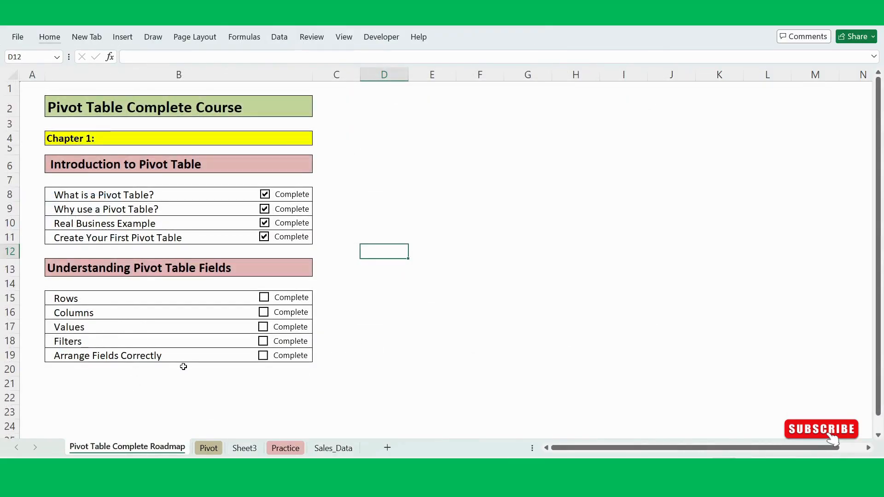
left_click(246, 448)
left_click(99, 257)
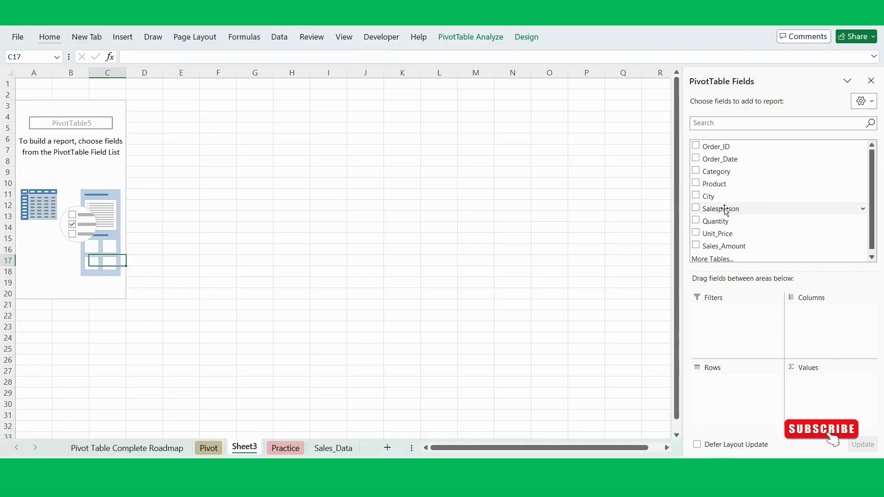
left_click_drag(724, 209, 754, 398)
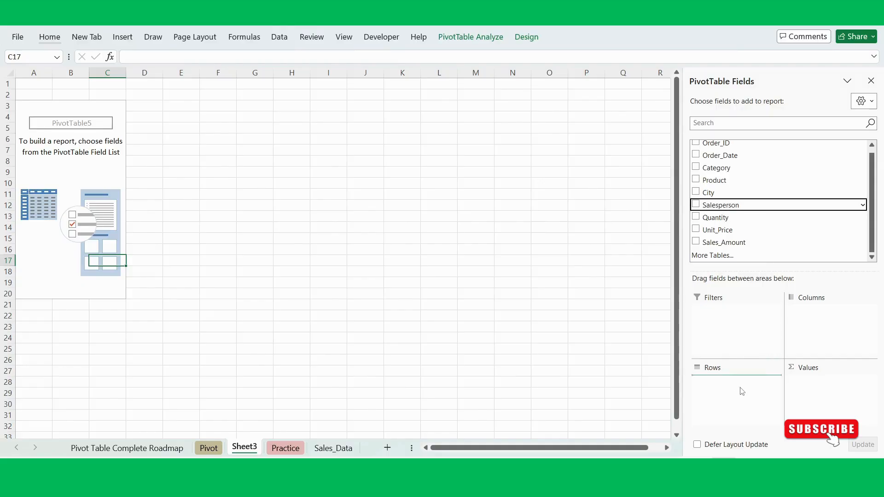
left_click(420, 226)
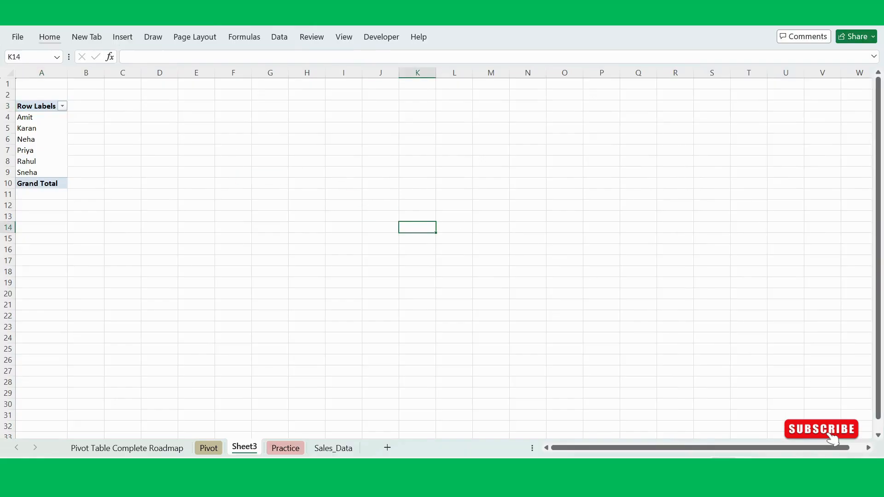
scroll(436, 253, "up", 4)
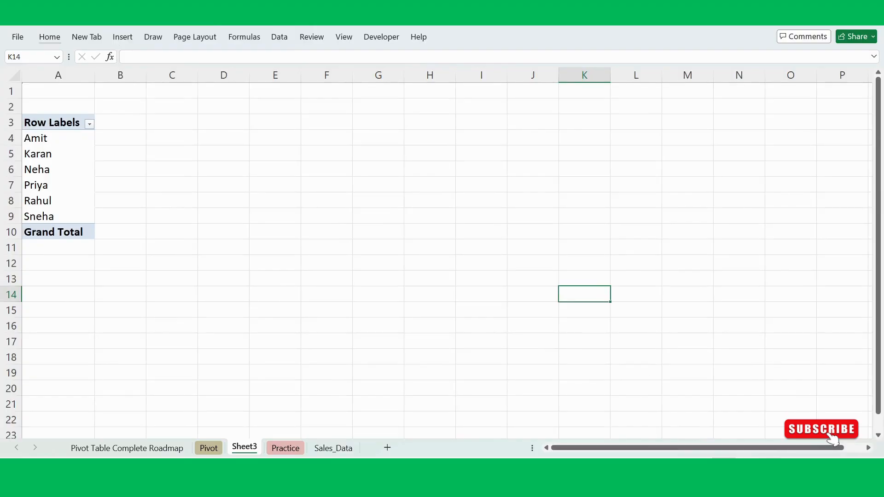
scroll(833, 439, "down", 1)
left_click(382, 291)
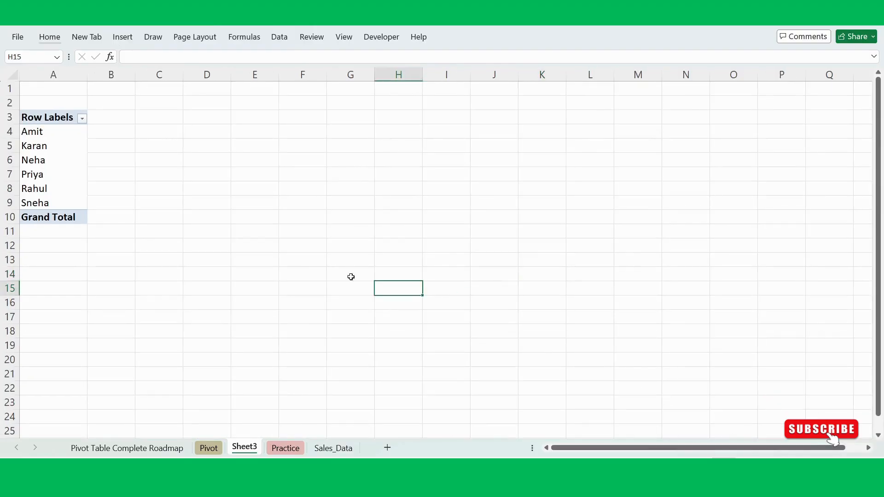
left_click(57, 193)
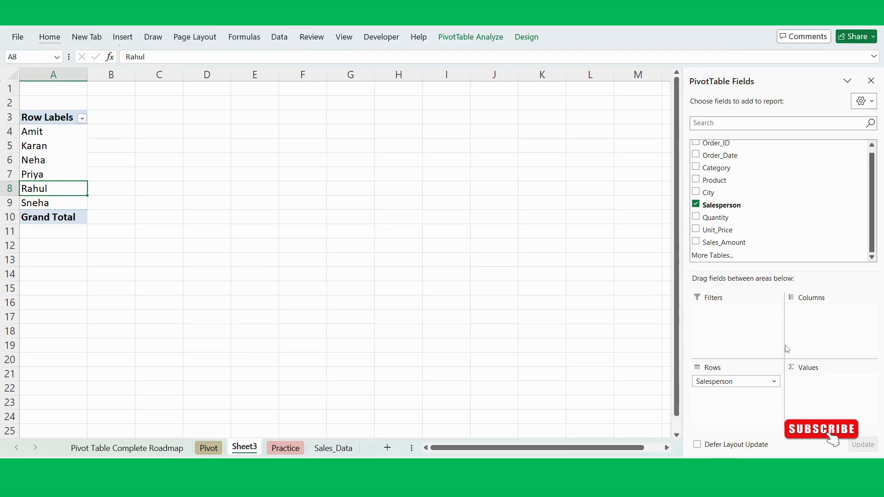
- Move Salesperson to the PivotTable's columns and back to rows to compare the two layouts
left_click_drag(727, 382, 823, 328)
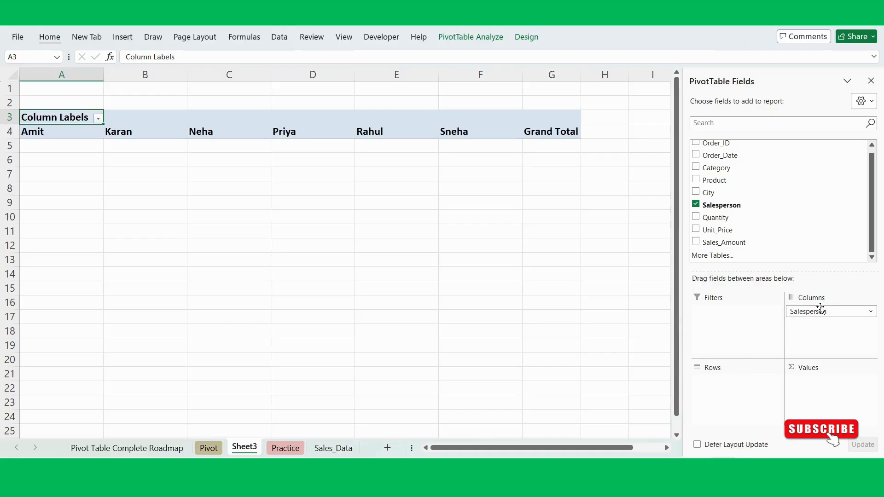
left_click_drag(821, 309, 740, 400)
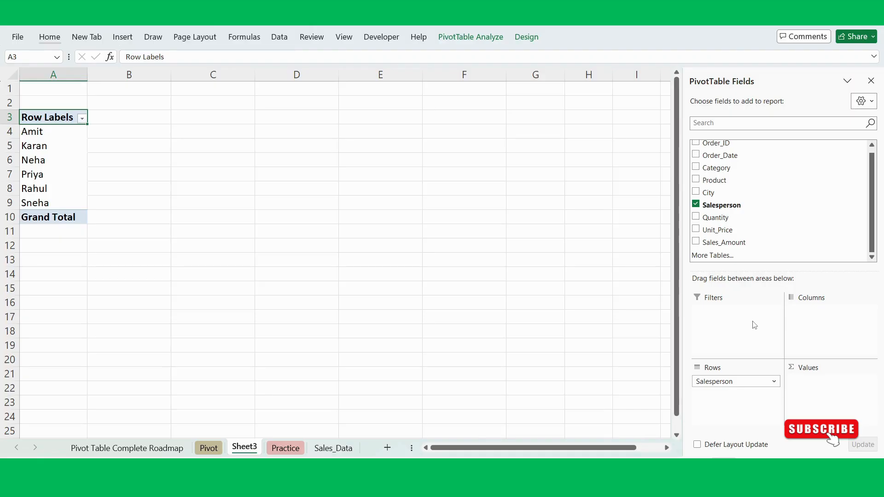
scroll(768, 228, "up", 1)
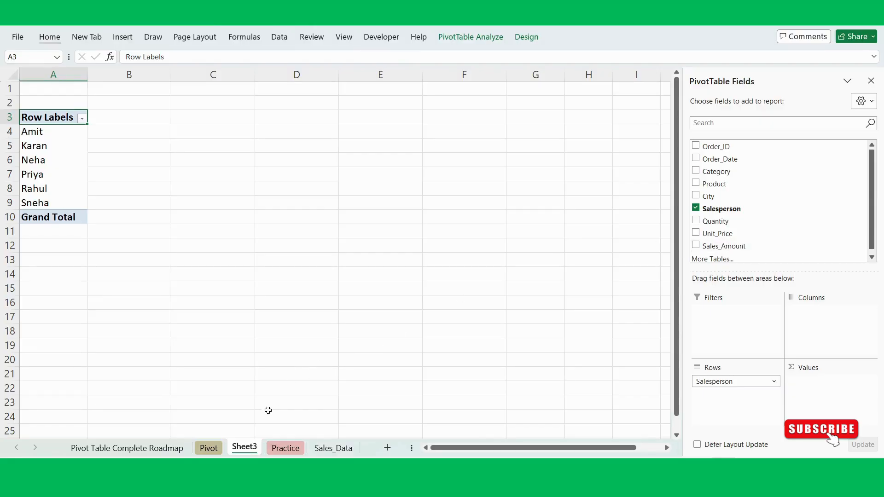
- Check the Practice source data and add Sales_Amount as a summed value for each salesperson on Sheet3
left_click(285, 448)
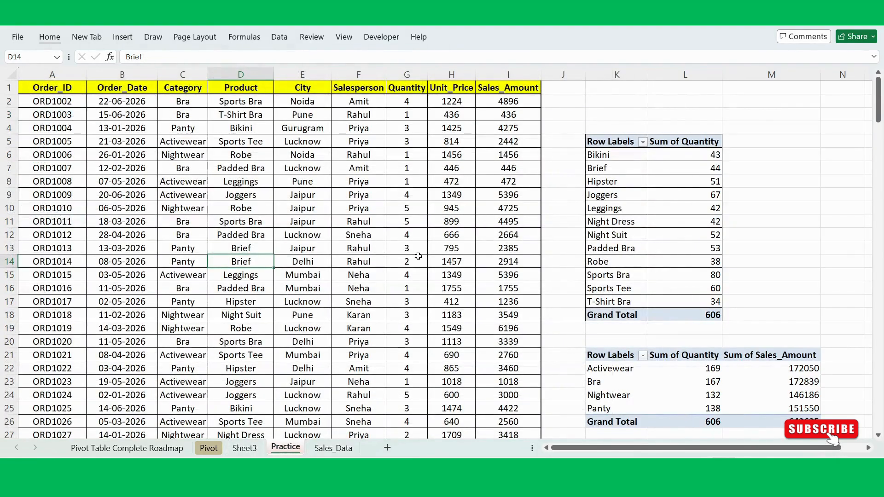
left_click(248, 447)
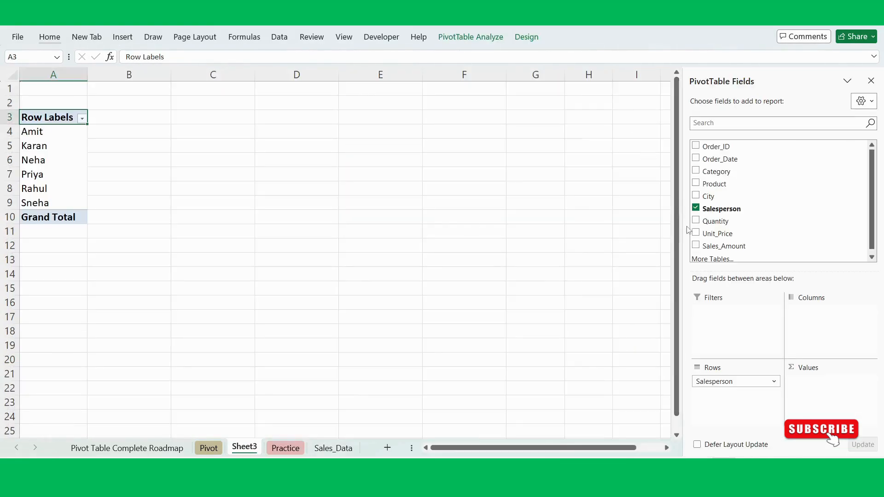
left_click(696, 246)
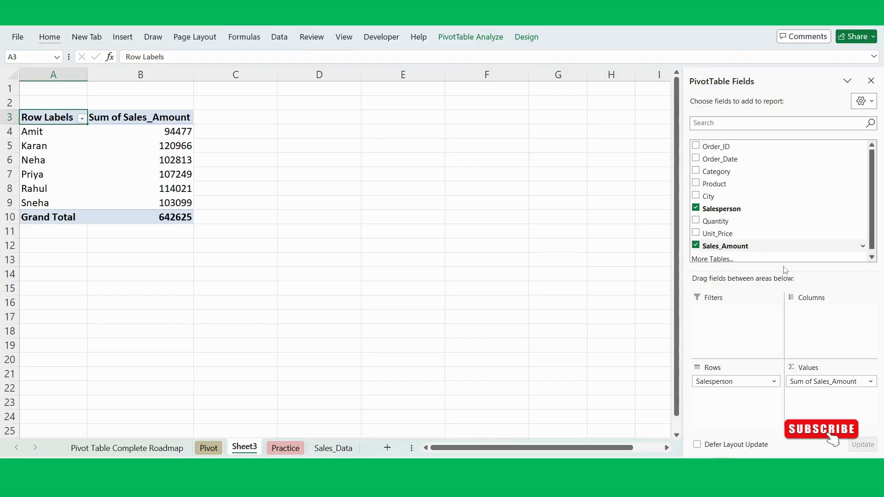
- Remove Sales_Amount and Salesperson from the Sheet3 PivotTable and put Salesperson back as the row field
left_click_drag(823, 383, 811, 251)
left_click_drag(746, 376, 765, 192)
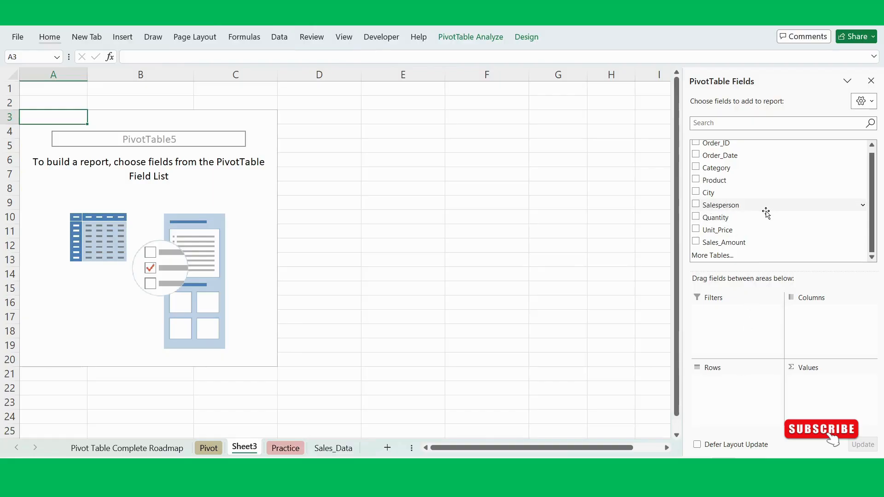
left_click(695, 204)
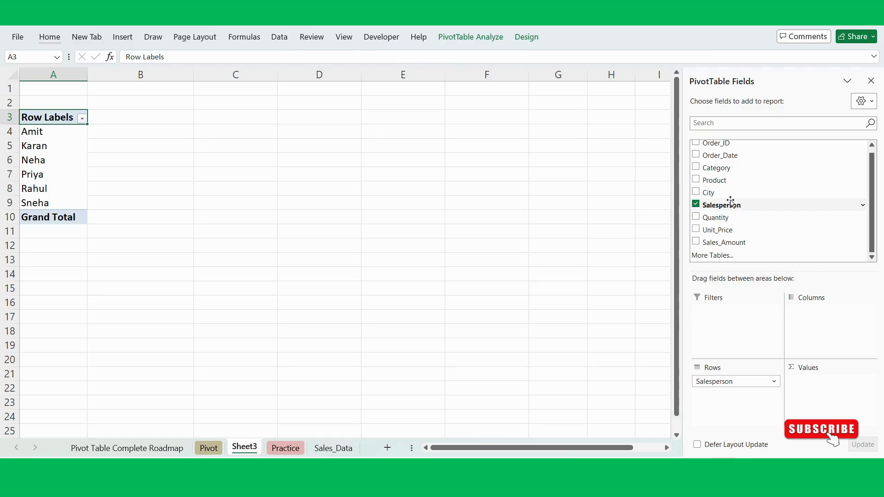
left_click(695, 205)
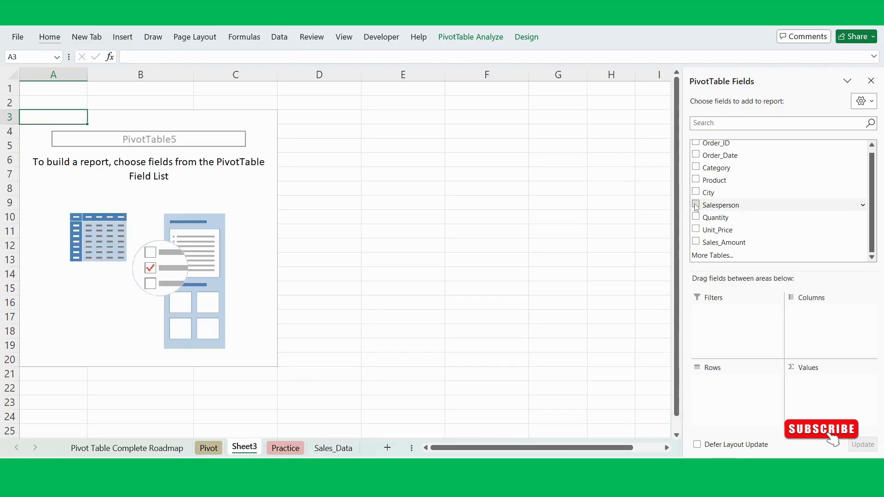
left_click(696, 205)
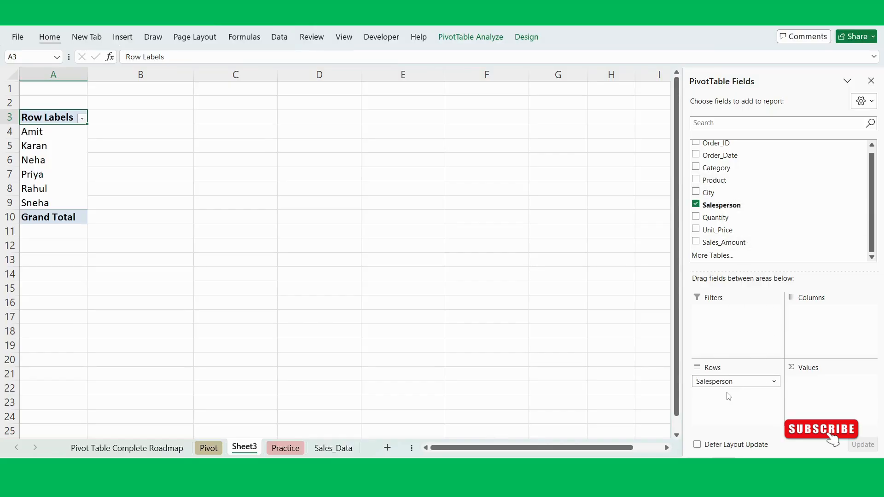
- Add City as the column field and Sales_Amount as the summed value of the salesperson PivotTable
left_click(696, 192)
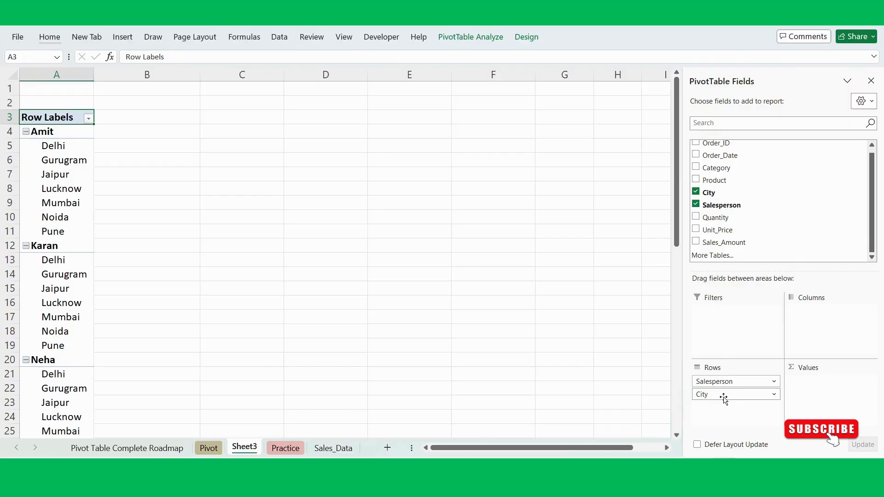
left_click_drag(716, 397, 819, 328)
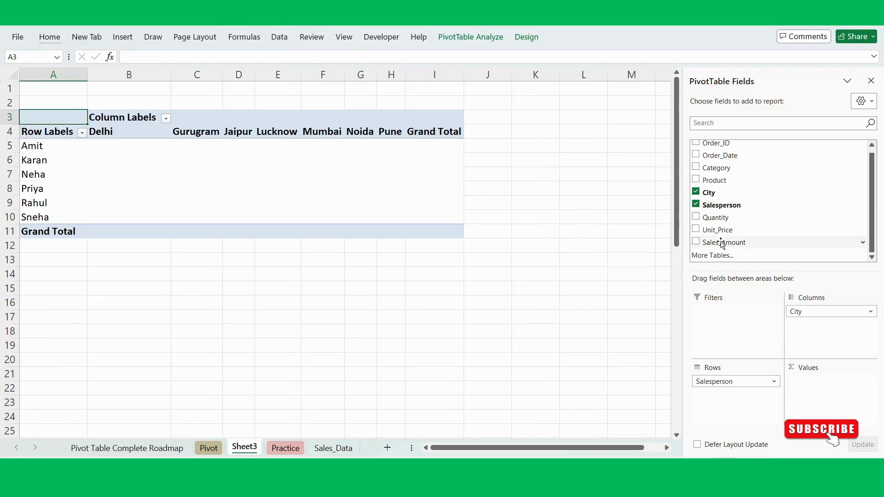
left_click_drag(725, 242, 837, 402)
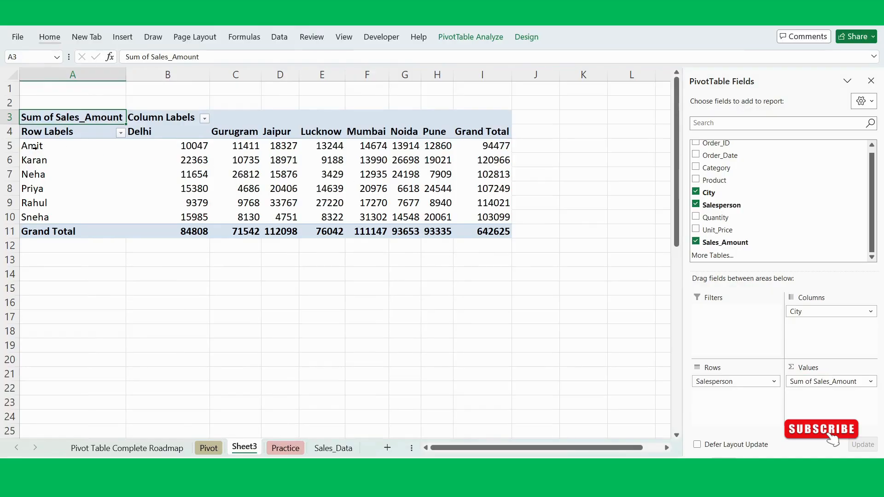
left_click(183, 143)
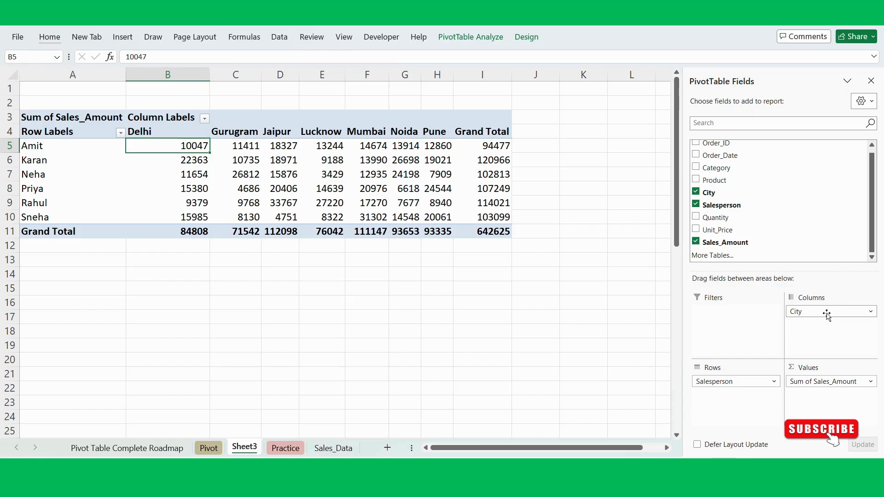
- Swap City into rows and Salesperson into columns to compare the layout, and restore Salesperson rows with City columns
left_click_drag(827, 314, 730, 420)
left_click_drag(731, 382, 825, 323)
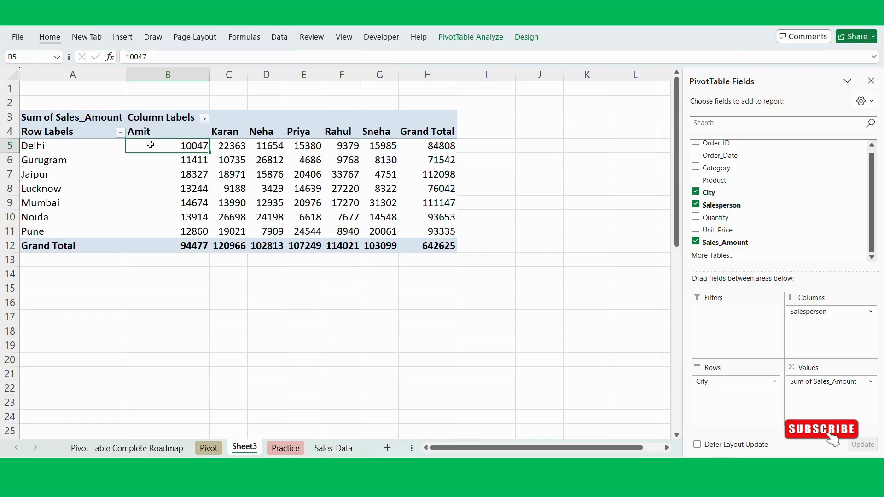
mouse_move(186, 148)
mouse_move(267, 144)
mouse_move(344, 144)
mouse_move(817, 312)
left_mouse_down()
mouse_move(723, 399)
mouse_move(822, 340)
mouse_move(818, 329)
left_mouse_up()
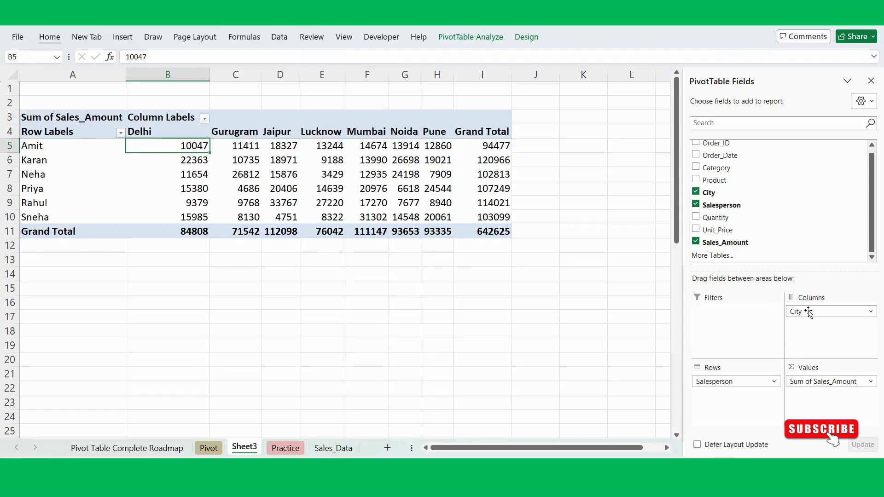
- Replace City with Product as the column field of the salesperson sales PivotTable
left_click_drag(809, 313, 805, 230)
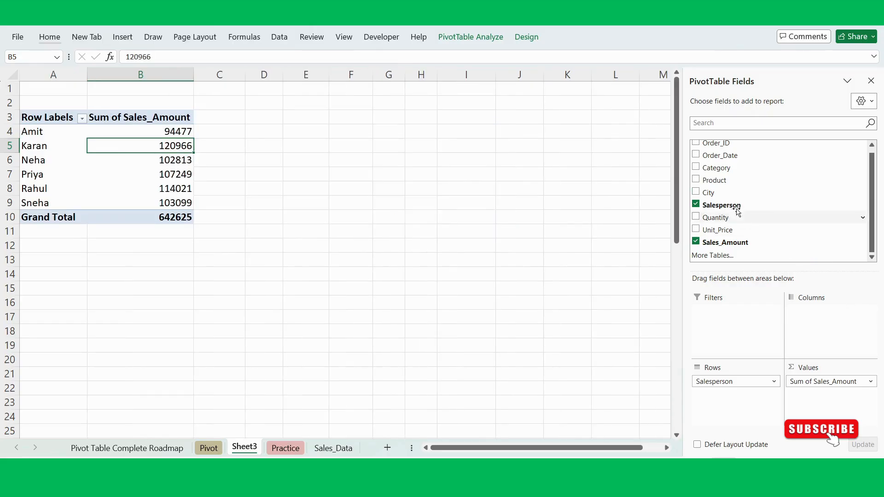
left_click_drag(708, 192, 779, 214)
left_click_drag(746, 180, 825, 337)
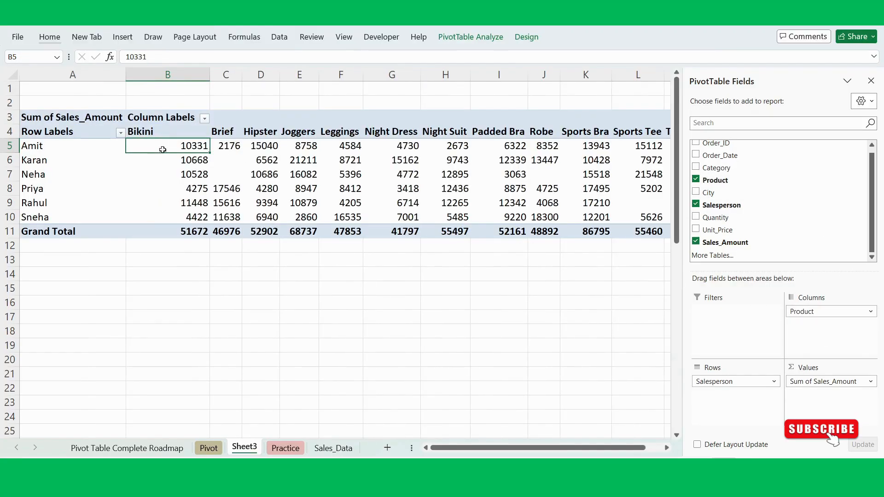
- Replace Product with Category as the column field of the salesperson sales PivotTable
scroll(293, 197, "right", 5)
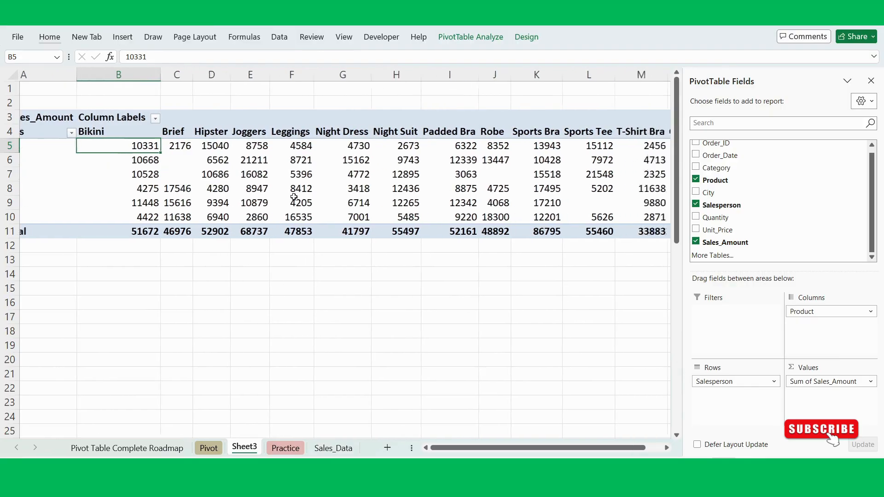
scroll(292, 197, "left", 5)
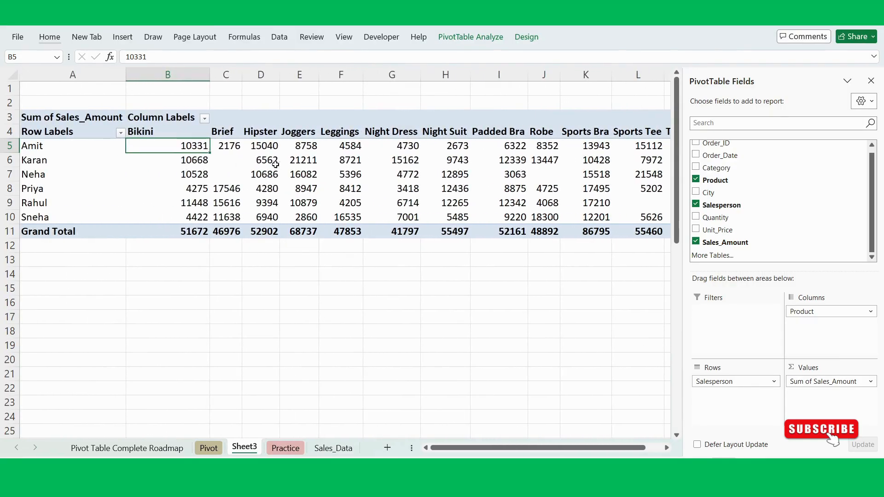
left_click(43, 146)
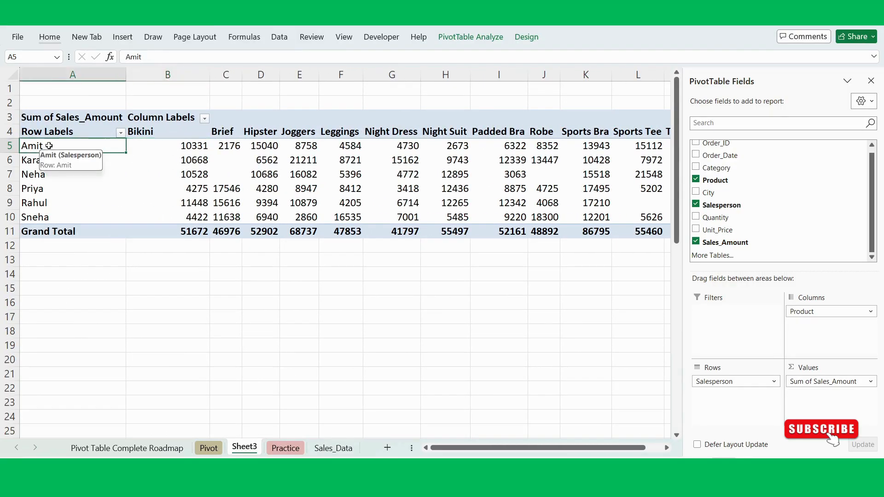
left_click(154, 145)
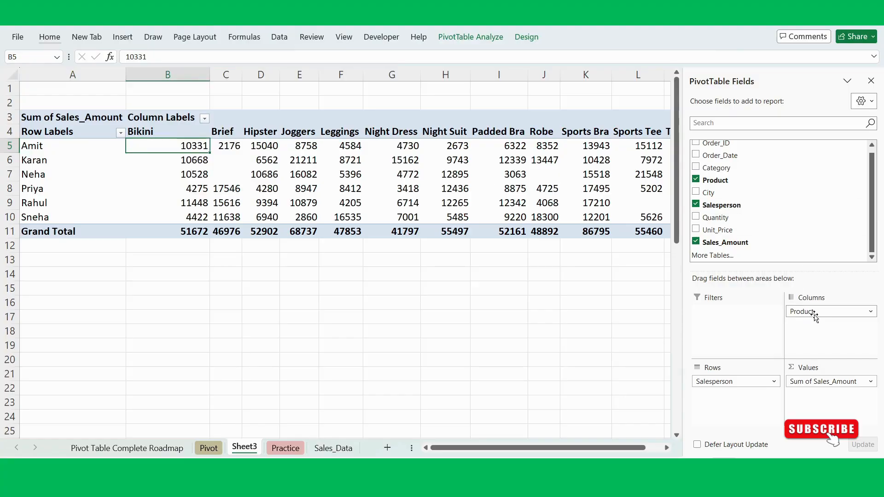
left_click_drag(815, 316, 766, 216)
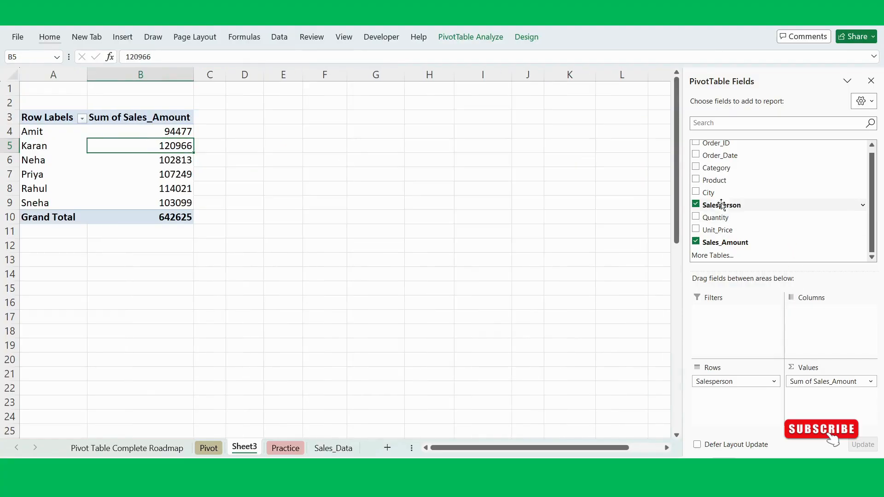
left_click_drag(731, 169, 820, 332)
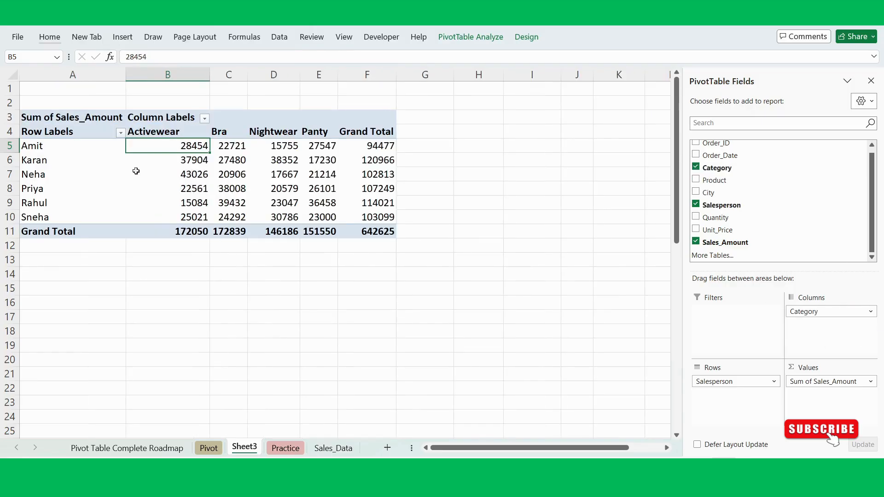
left_click(40, 146)
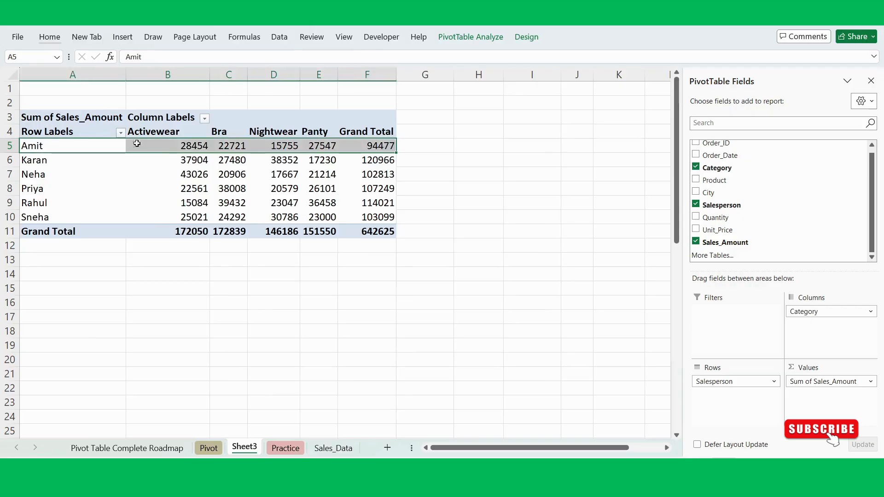
left_click(182, 147)
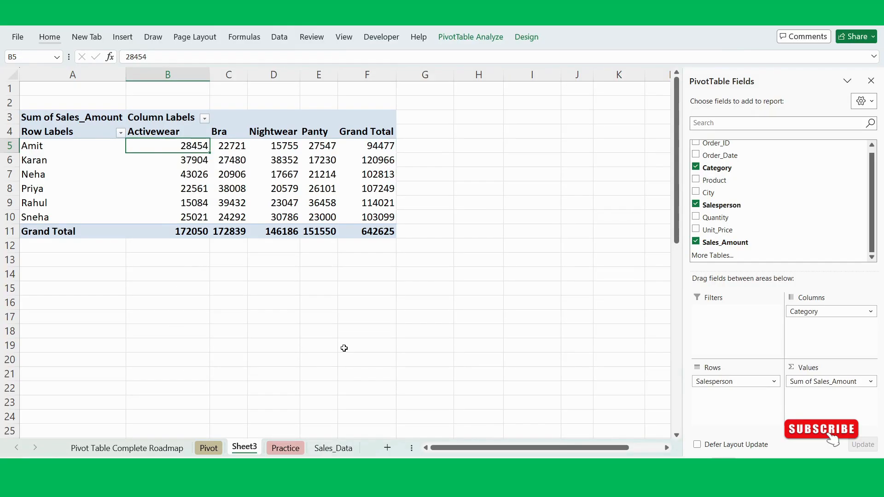
- Add City as the report filter of the salesperson-by-category PivotTable and view its list of cities
left_click_drag(729, 192, 738, 334)
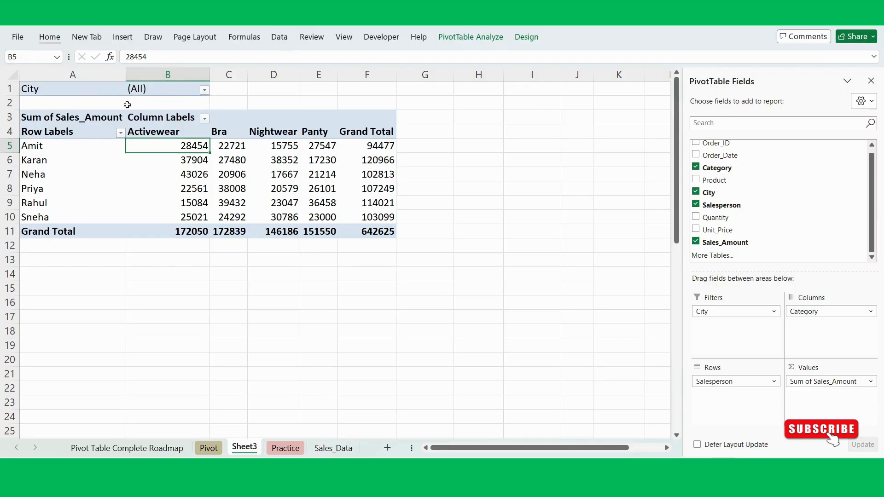
left_click(205, 91)
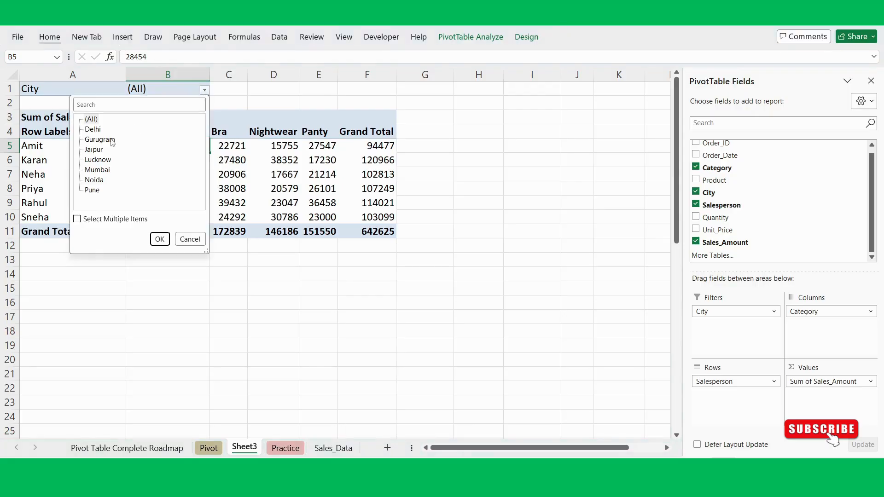
left_click(222, 91)
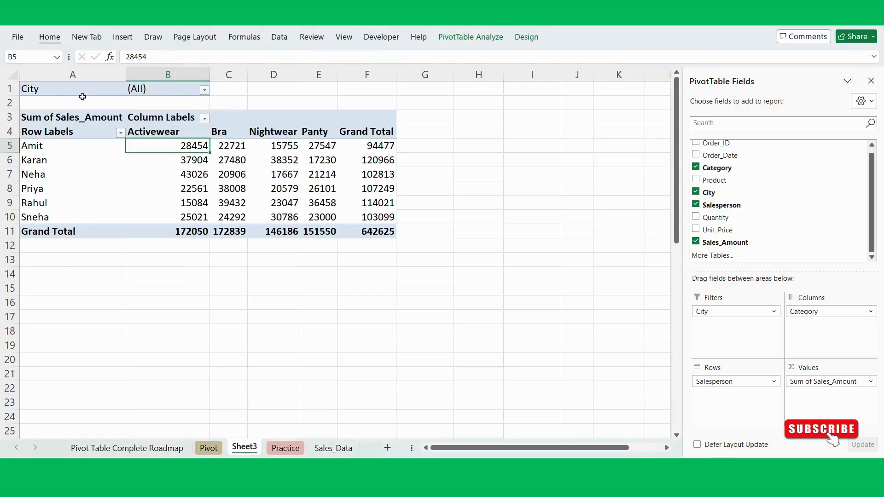
- Try selecting only Delhi with multiple selection enabled in the City filter, and restore all cities with multiple selection off
left_click(204, 92)
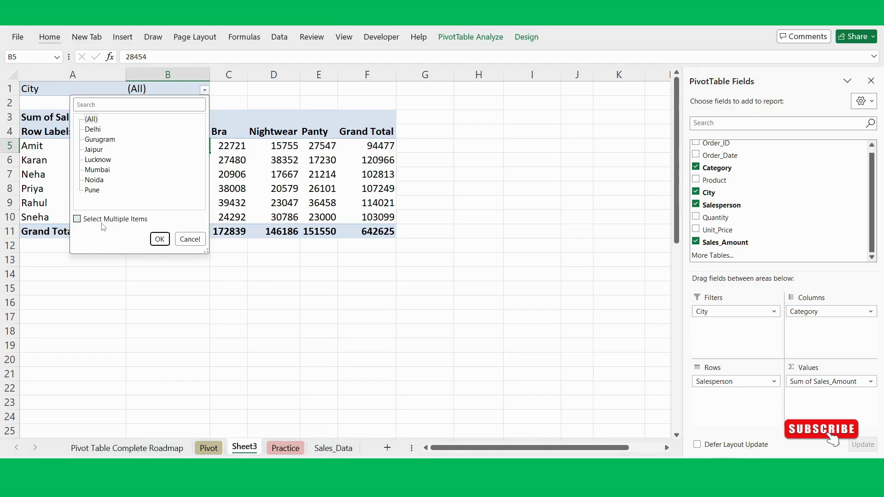
left_click(77, 219)
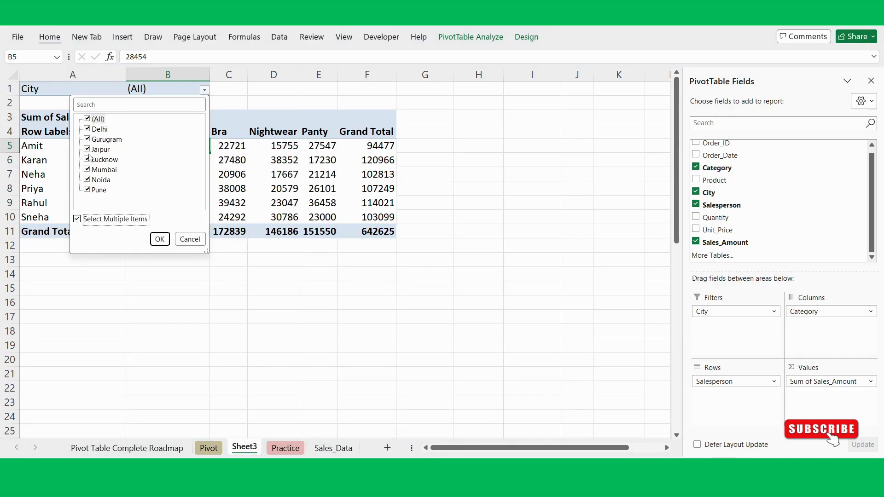
left_click(88, 120)
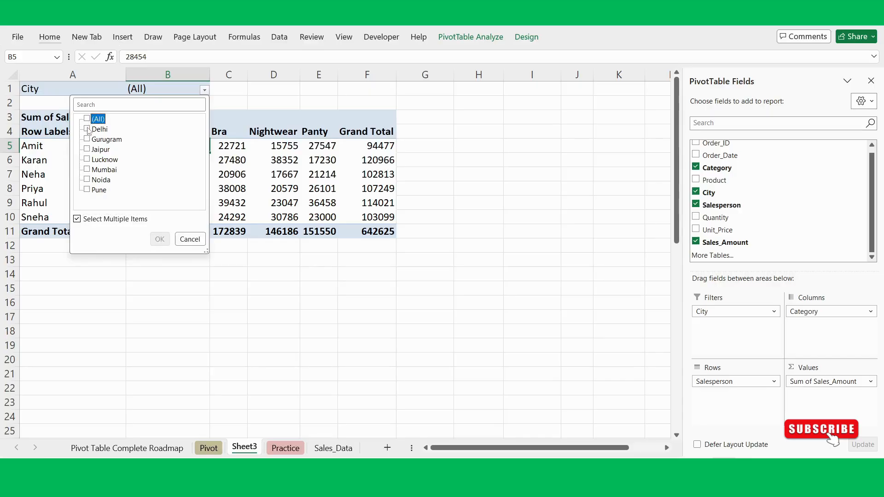
left_click(87, 129)
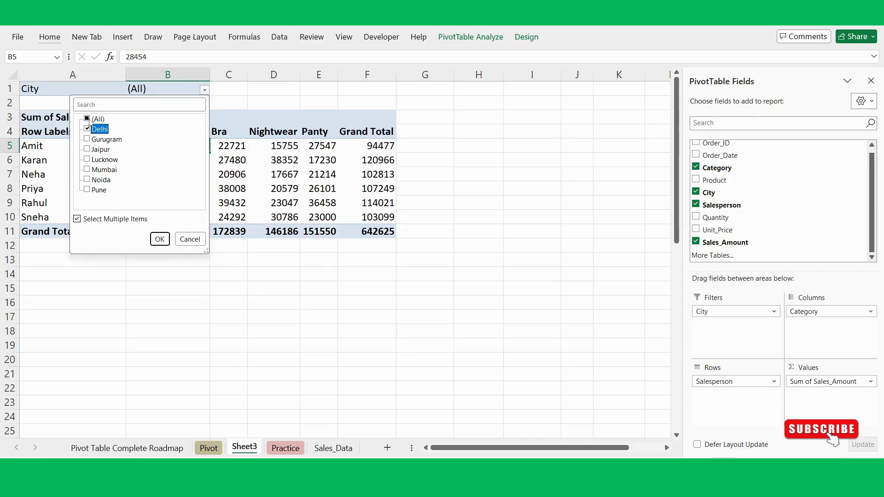
left_click(87, 119)
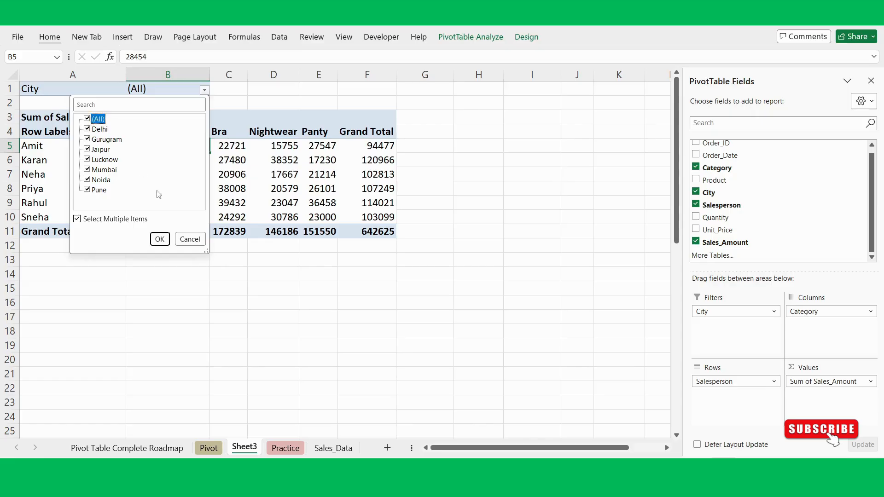
left_click(77, 220)
left_click(159, 239)
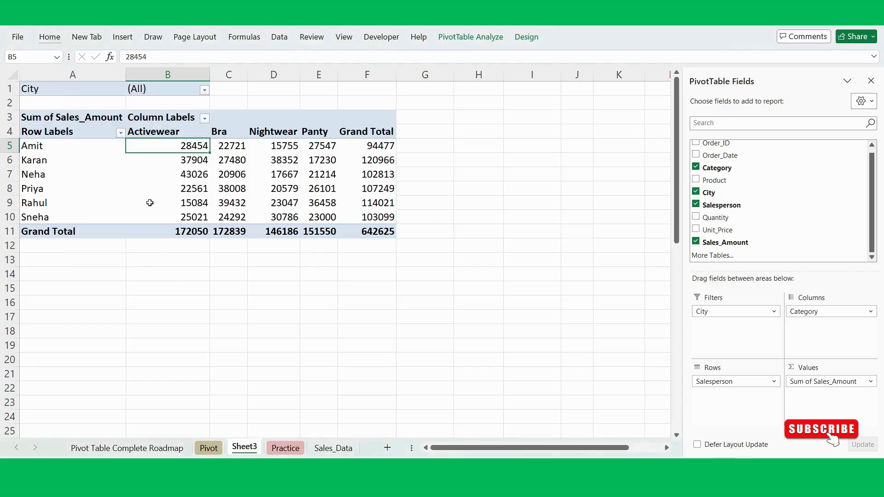
- Filter the PivotTable's City report filter to Delhi
left_click(204, 90)
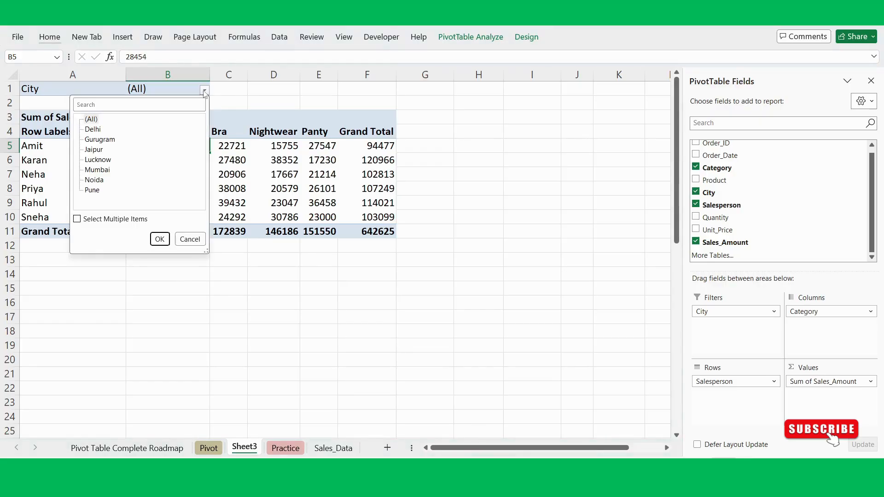
left_click(93, 130)
left_click(159, 240)
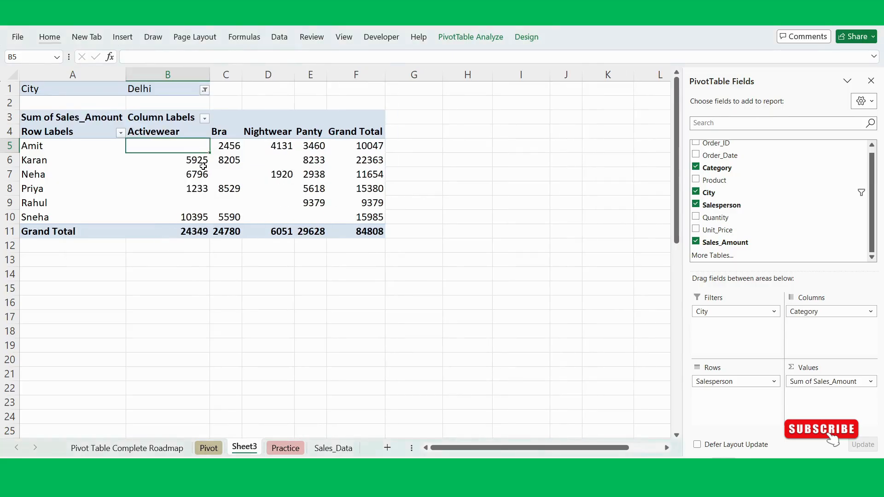
- Enable multiple selection in the City filter and include Gurugram, Jaipur and Lucknow along with Delhi
left_click(205, 91)
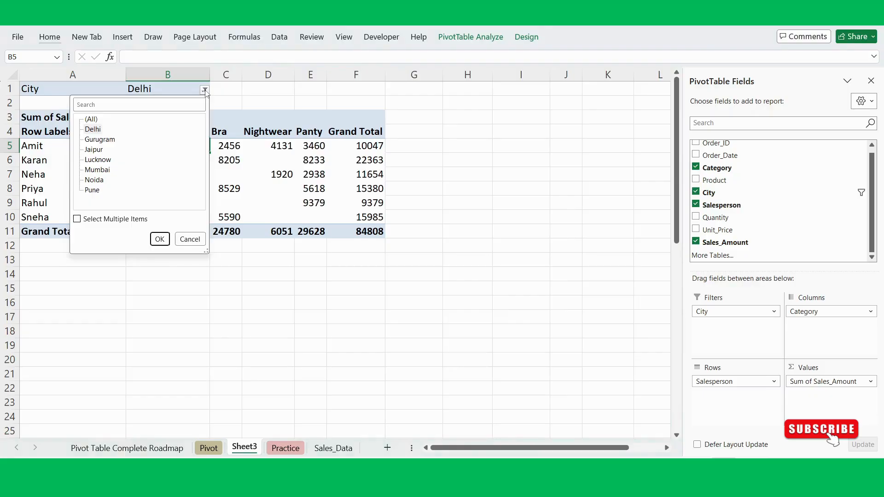
left_click(77, 219)
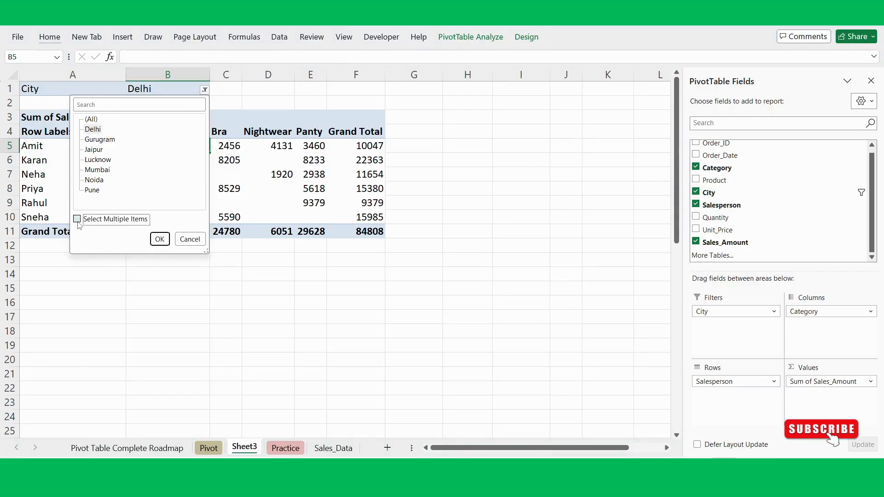
left_click(87, 140)
left_click(87, 150)
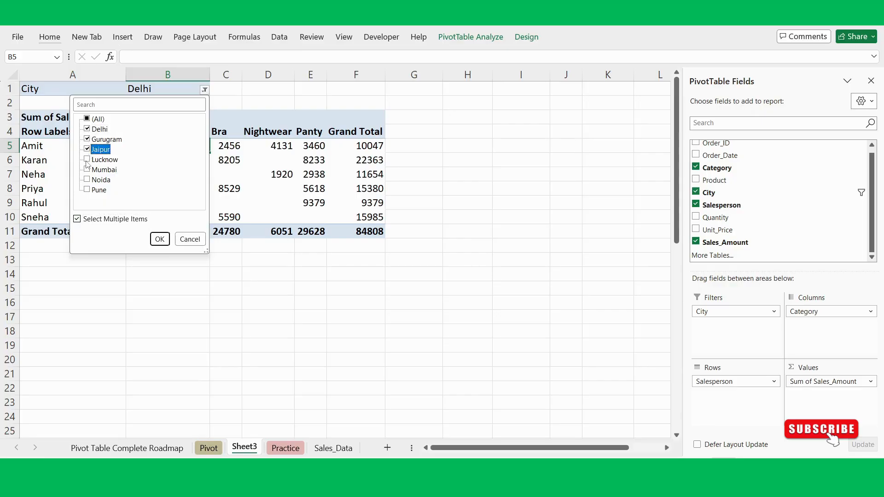
left_click(87, 159)
left_click(160, 239)
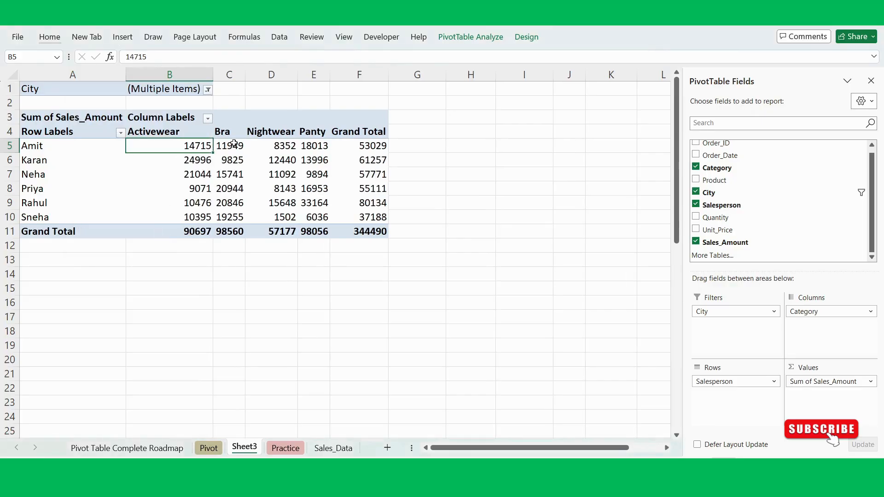
- Clear all selected cities in the City filter and filter the PivotTable to Noida only
left_click(208, 90)
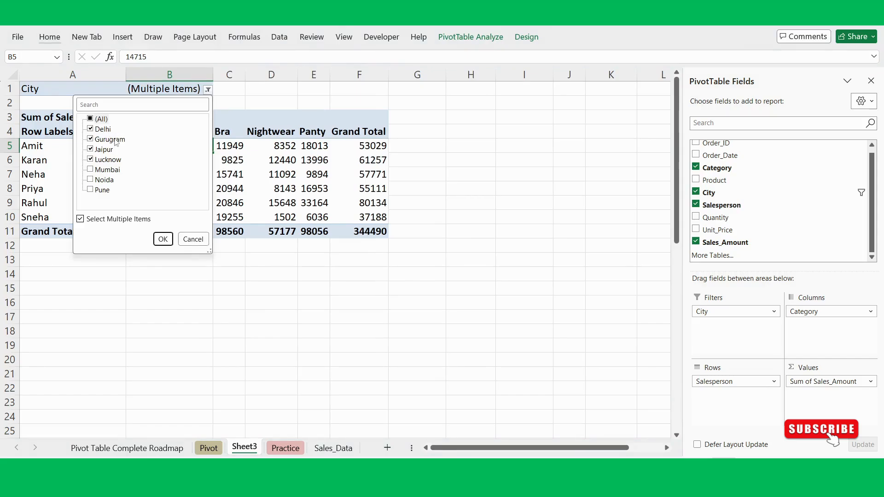
left_click(163, 239)
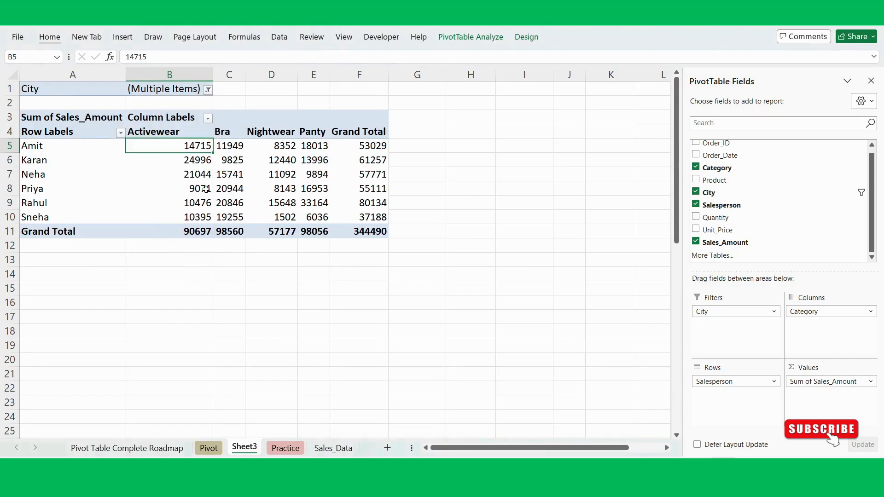
left_click(207, 81)
left_click(235, 86)
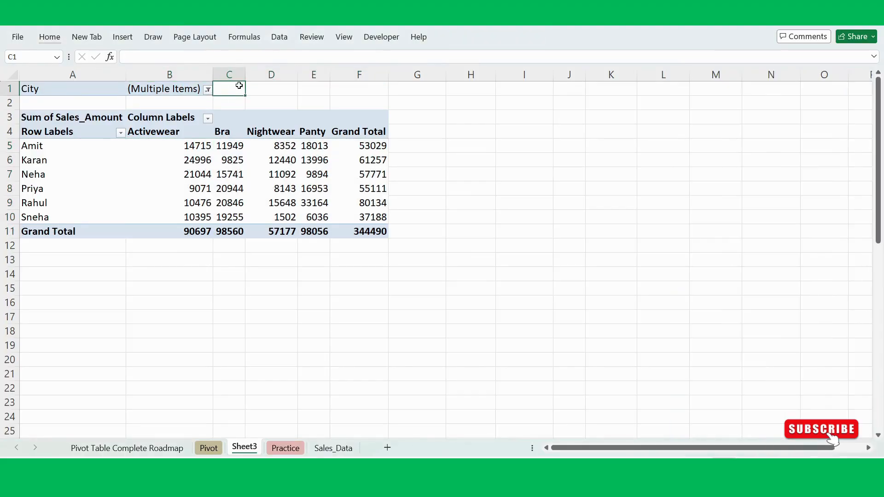
left_click(207, 90)
left_click(91, 118)
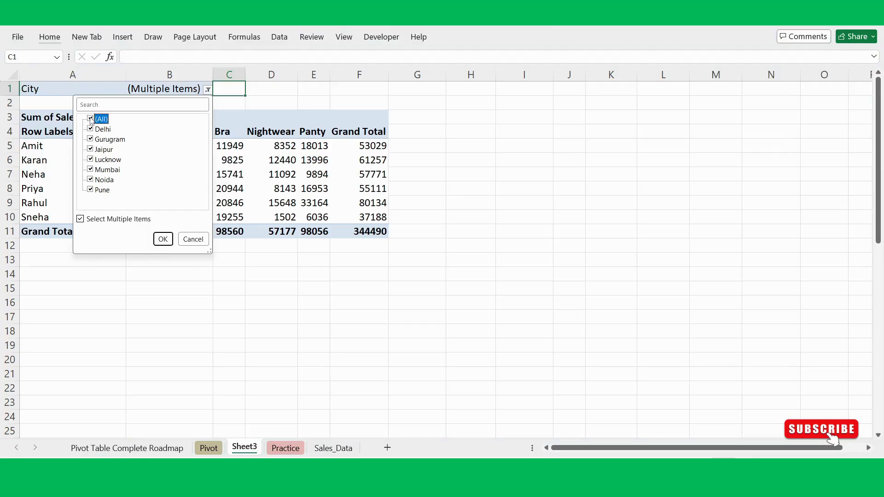
left_click(91, 119)
left_click(91, 180)
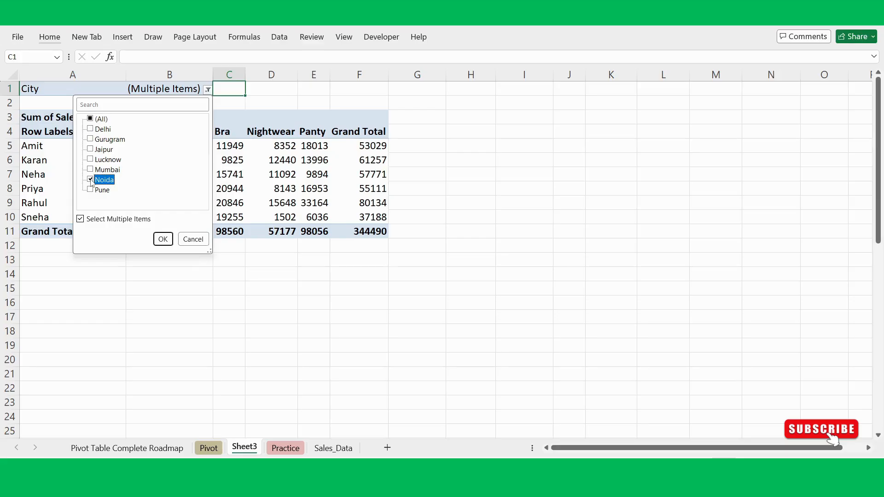
left_click(163, 239)
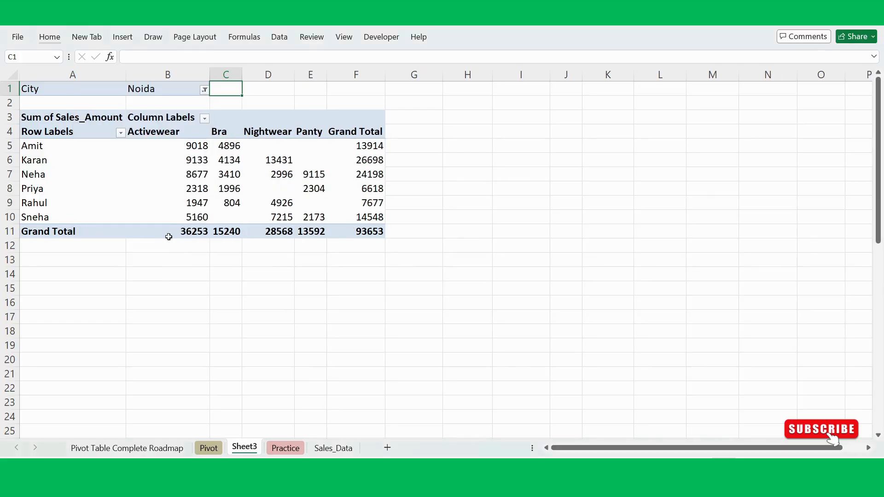
- Change the City filter to Pune only and inspect the filtered sales values by salesperson and category
left_click(204, 93)
left_click(88, 190)
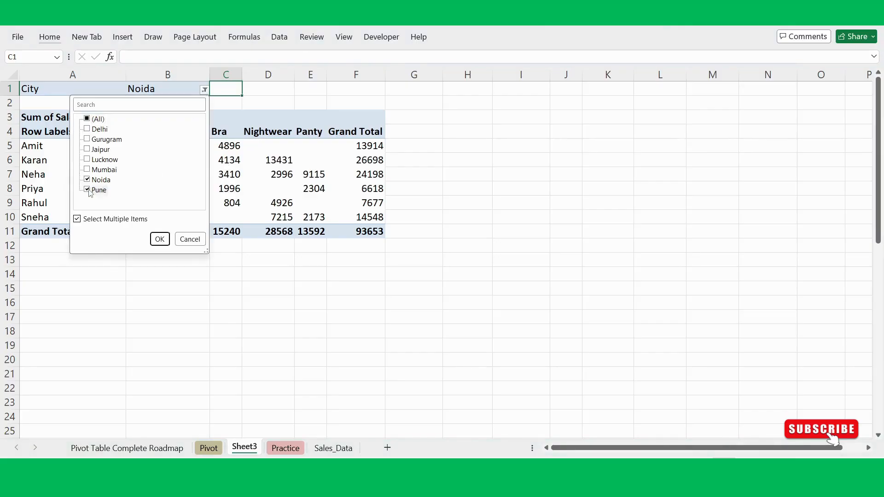
left_click(87, 190)
left_click(160, 239)
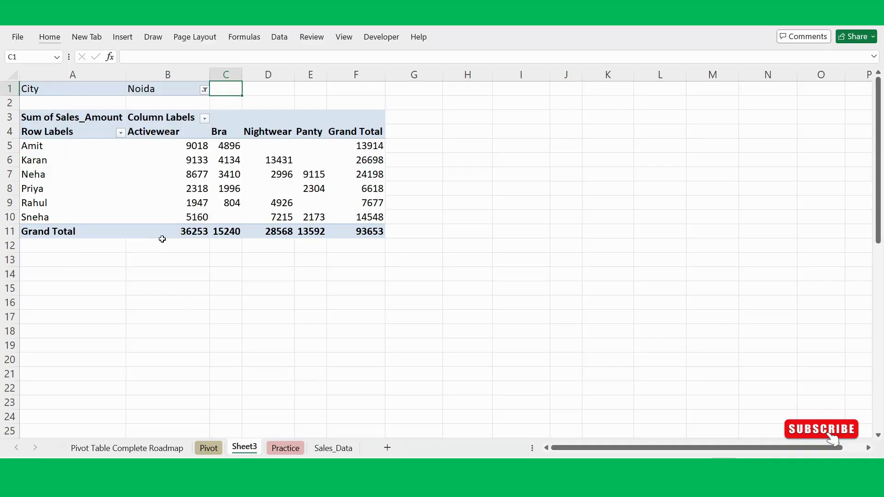
left_click(227, 189)
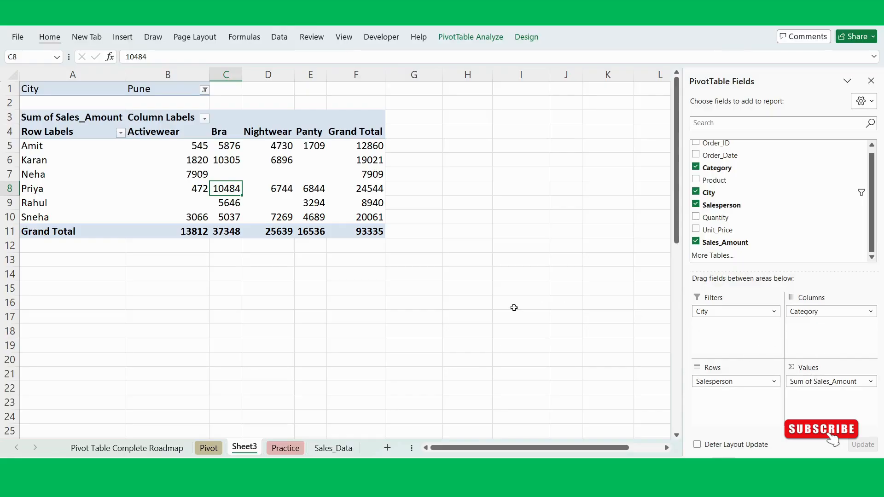
left_click(395, 298)
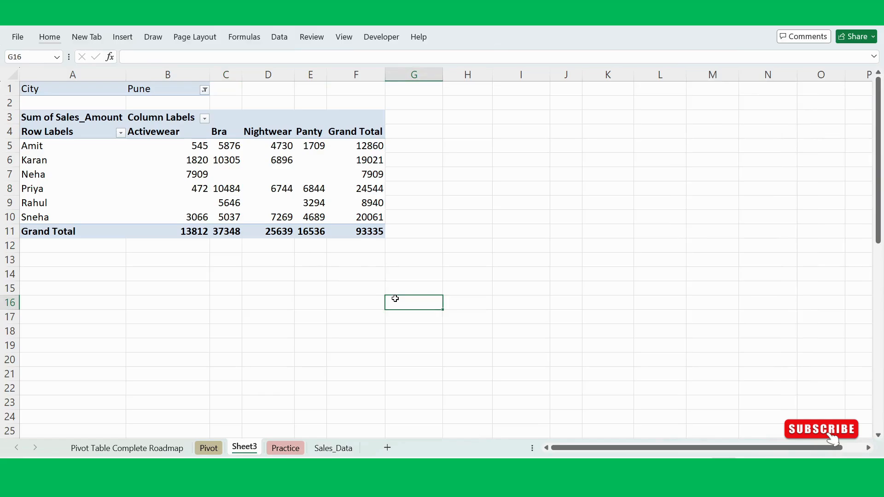
left_click(261, 187)
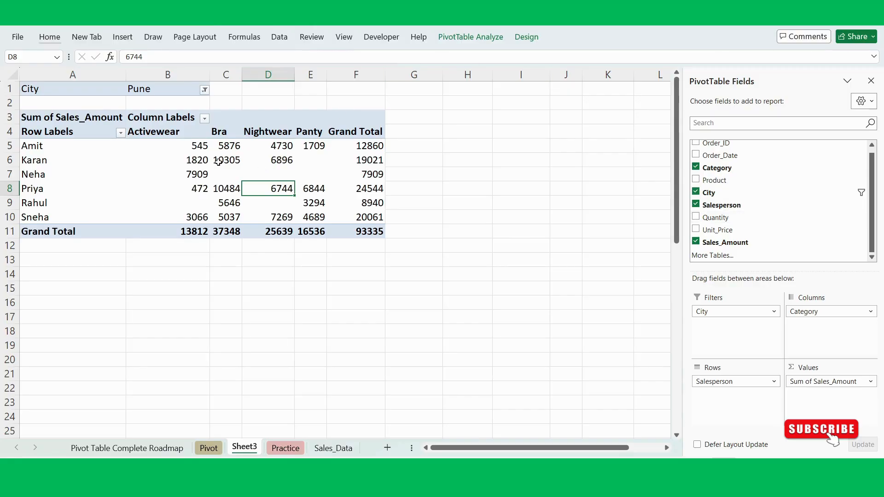
mouse_move(218, 162)
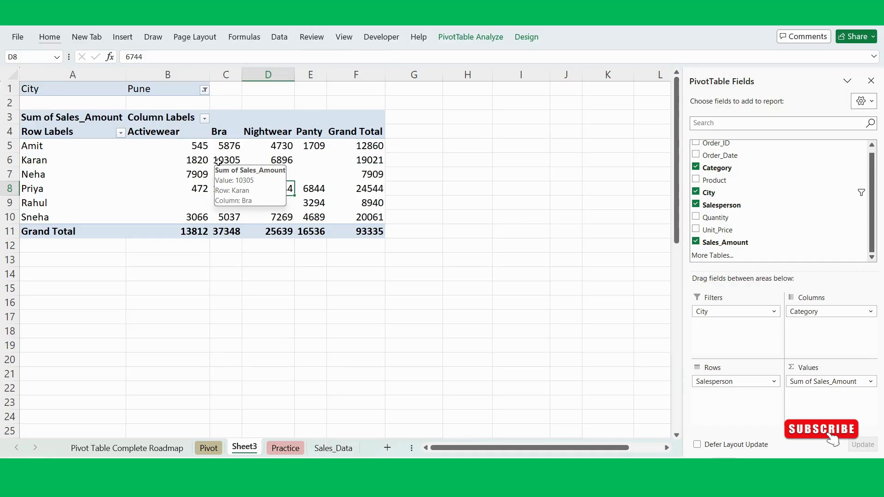
left_click(435, 187)
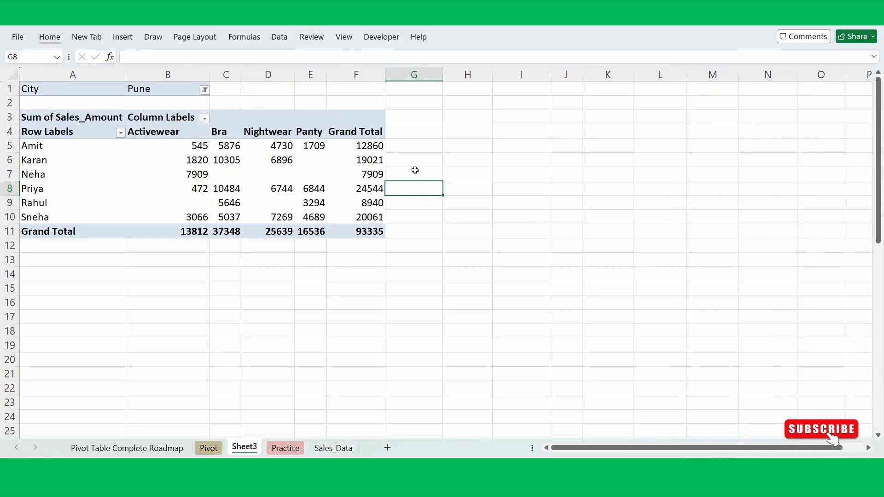
left_click(238, 172)
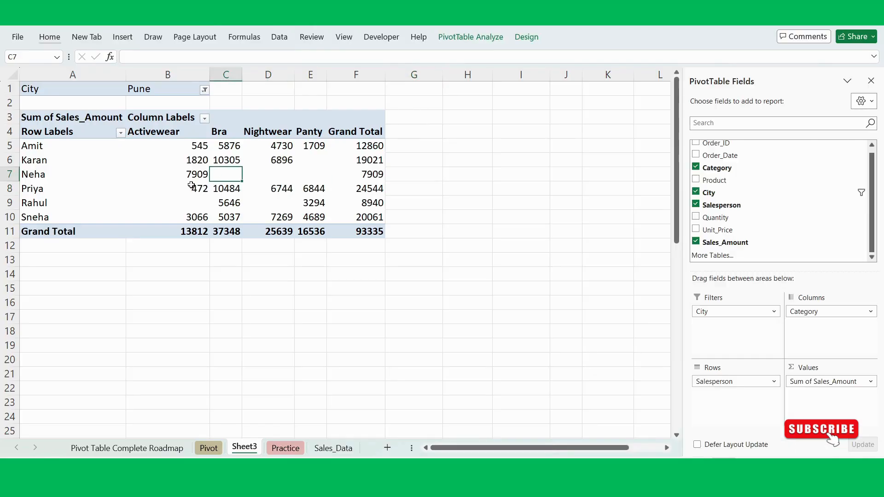
mouse_move(192, 185)
left_click(272, 257)
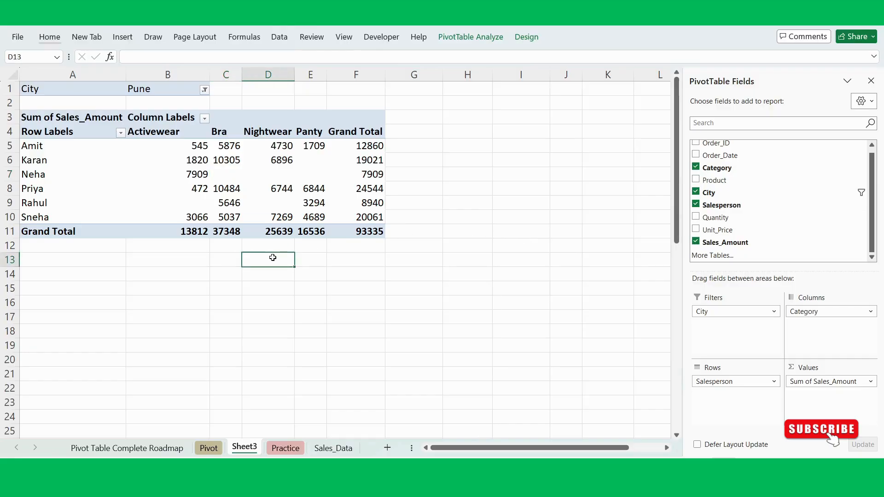
- Mark Columns, Values, Filters and Arrange Fields Correctly as complete on the Pivot Table Complete Roadmap sheet
left_click(98, 449)
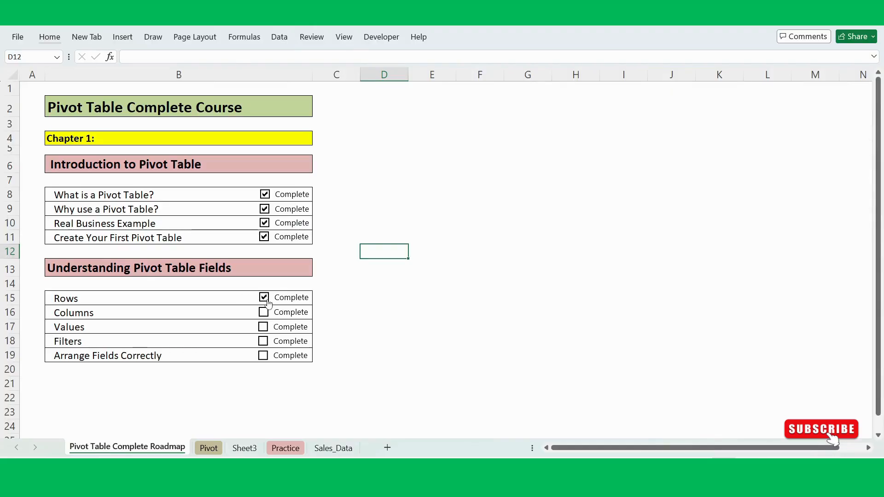
left_click(264, 312)
- Check the Practice sheet and Sheet3 again, reviewing how the PivotTable's filter, column, row and value fields are arranged
left_click(285, 448)
left_click(244, 448)
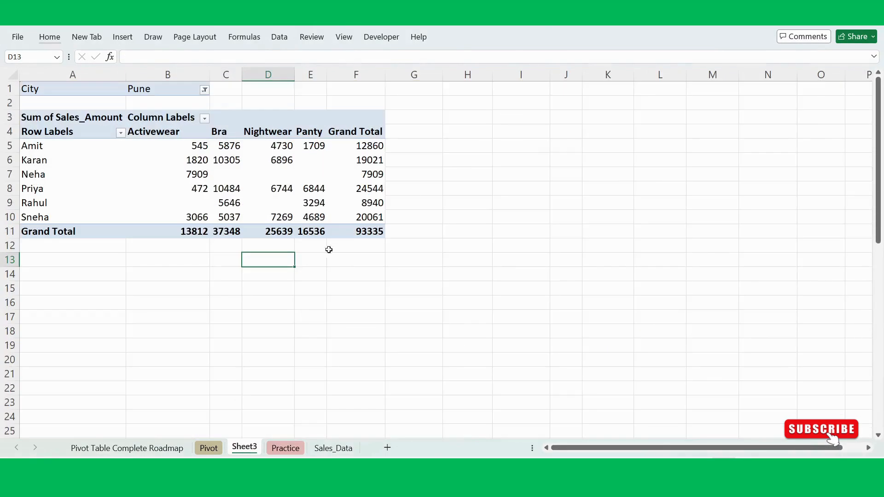
left_click(259, 186)
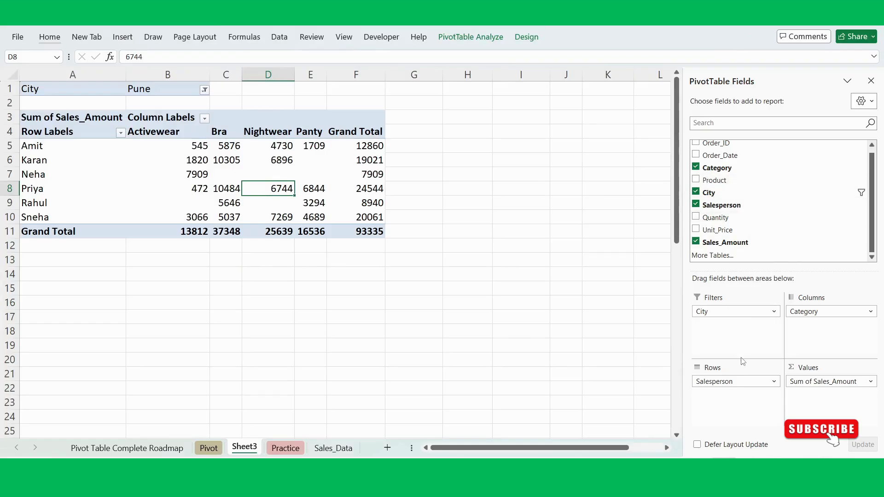
left_click(566, 231)
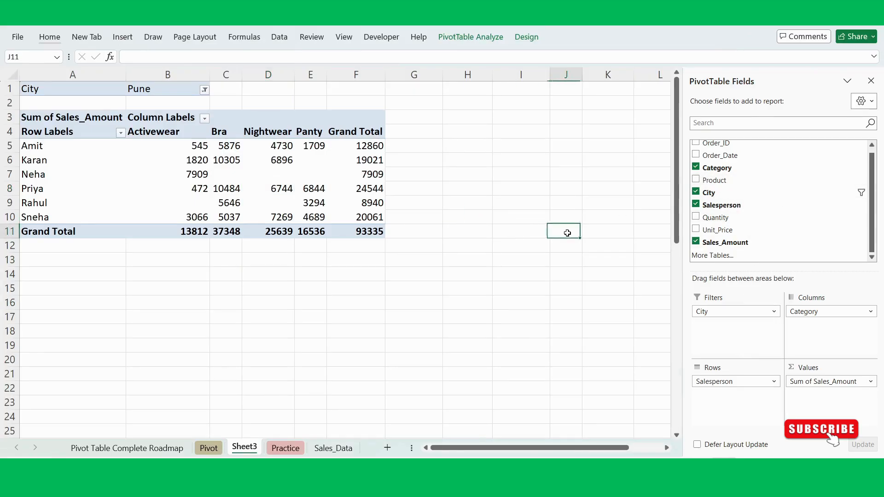
left_click(337, 202)
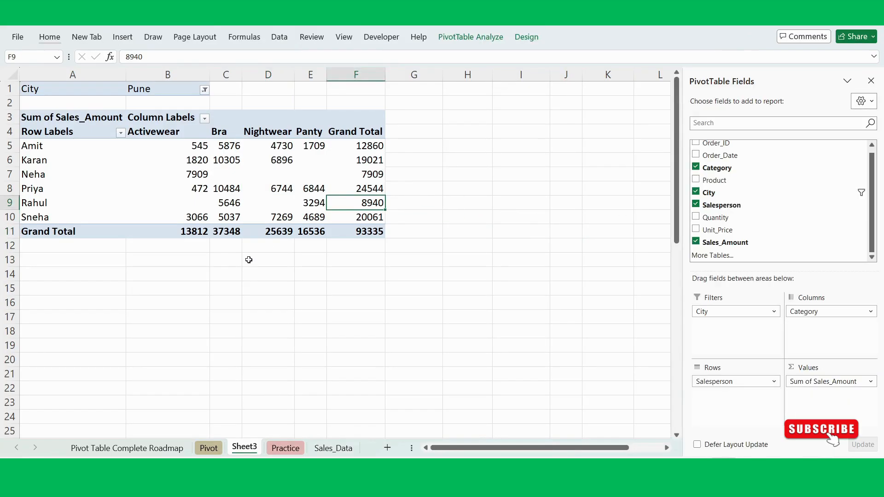
left_click(188, 289)
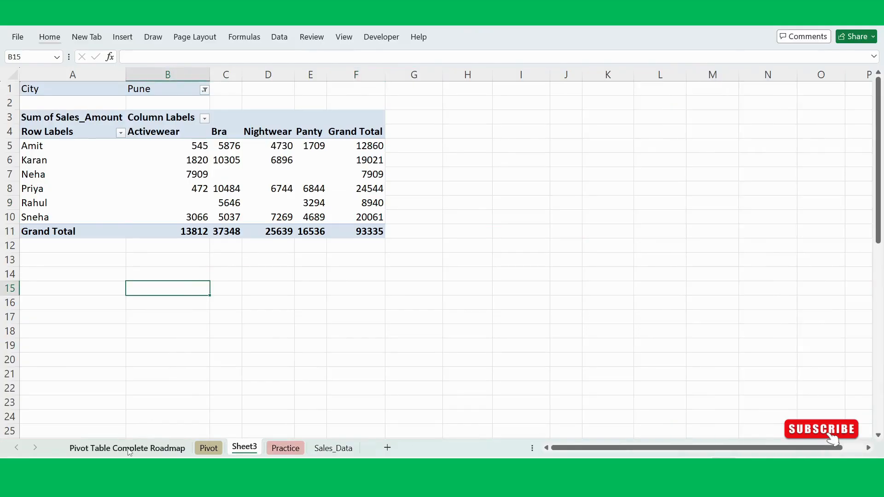
- Return to the Pivot Table Complete Roadmap sheet and review the Chapter 1 topic checklist
left_click(127, 448)
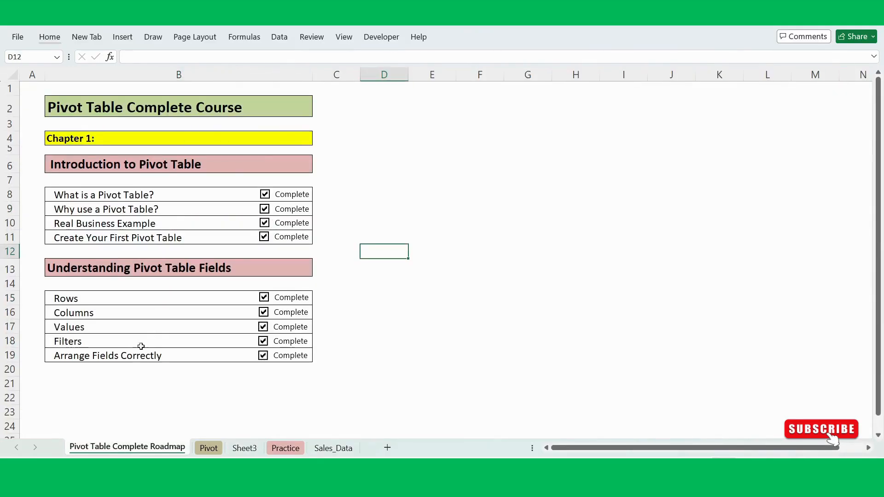
left_click(112, 378)
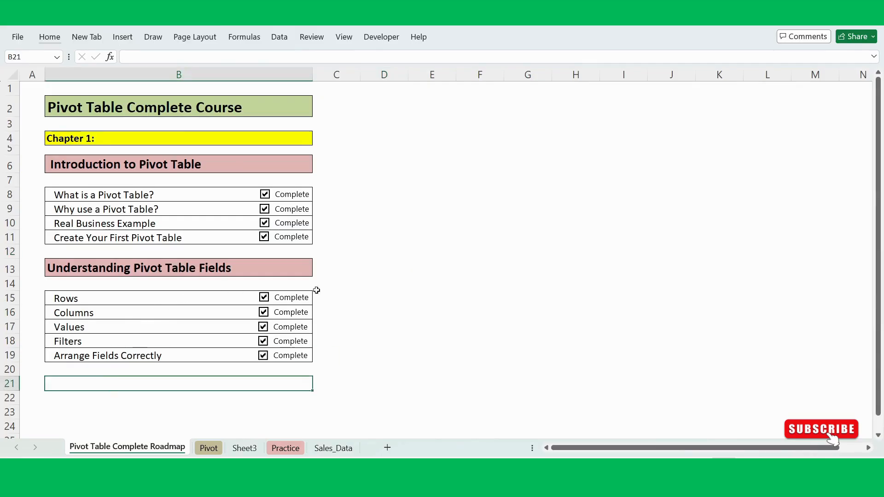
scroll(367, 312, "down", 1)
scroll(367, 312, "up", 1)
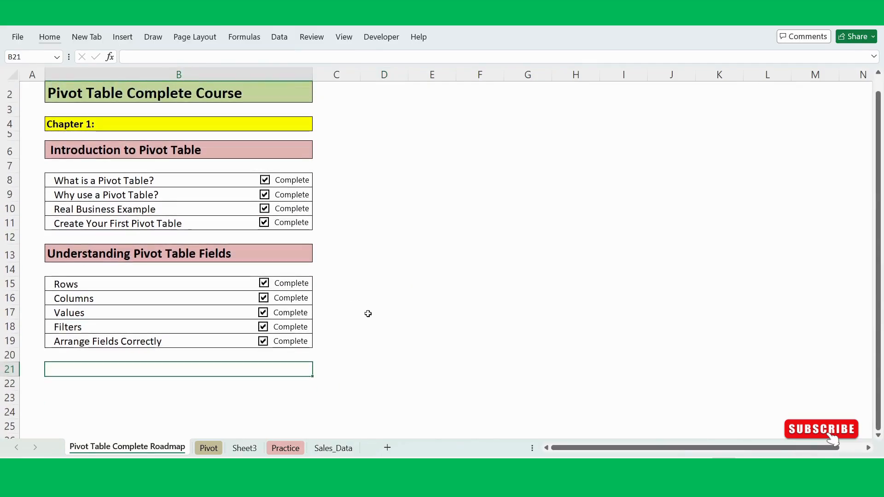